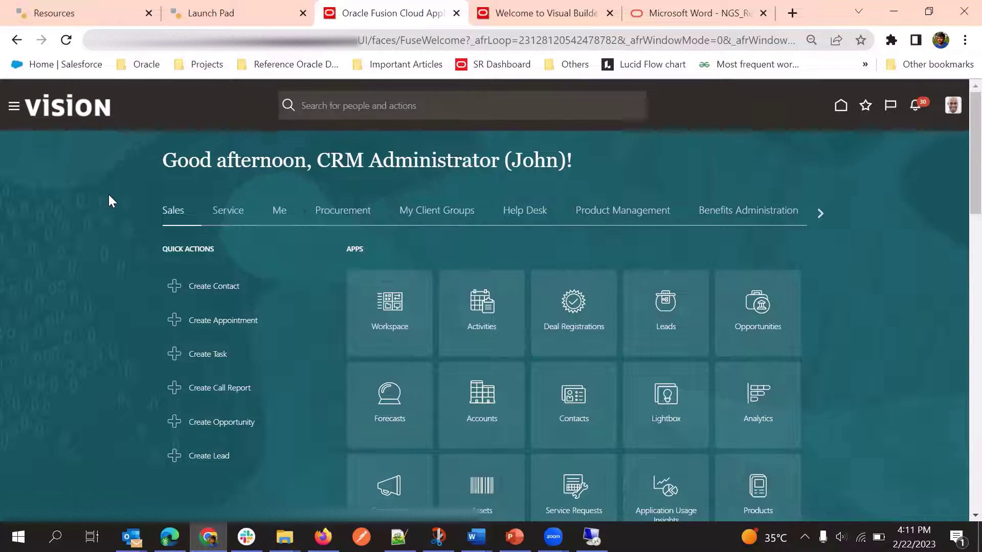
Open the Digital Sales Leads list from the Navigator to show My Open Leads
click(12, 107)
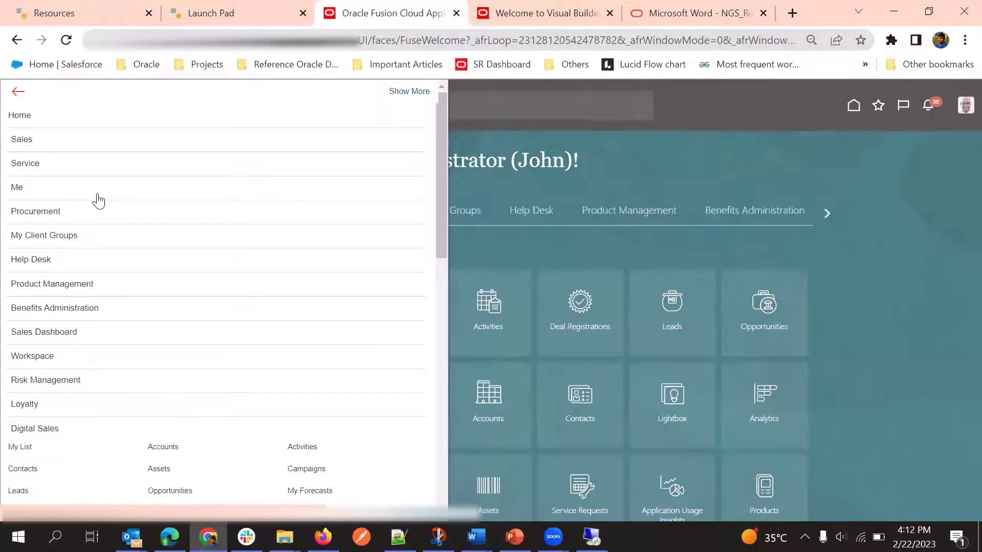
scroll(45, 225, down, 5)
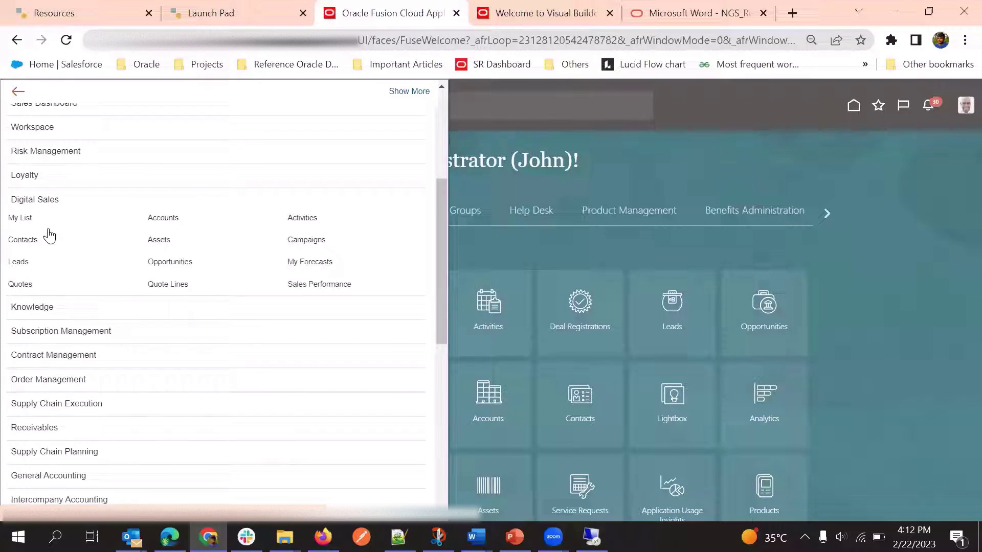
click(19, 262)
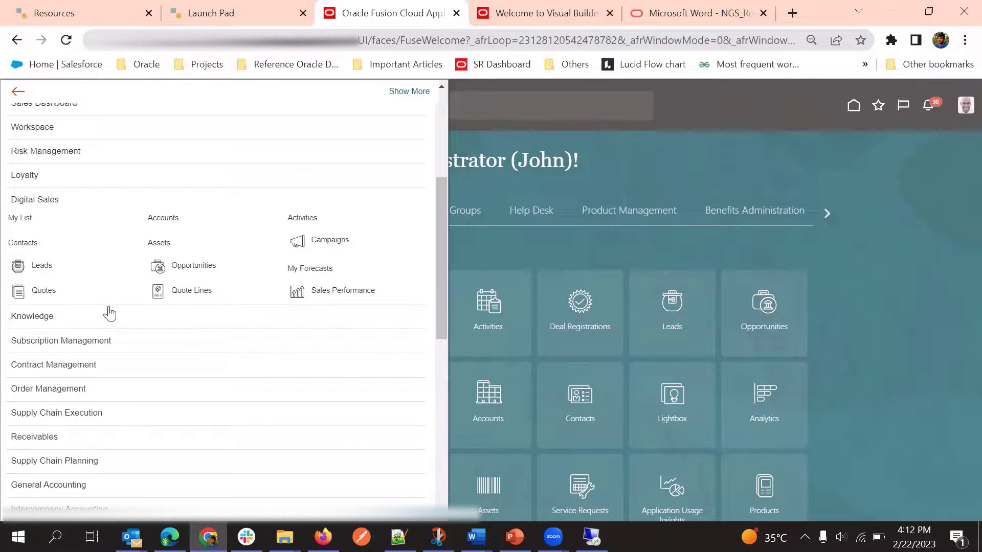
scroll(129, 355, down, 10)
click(39, 313)
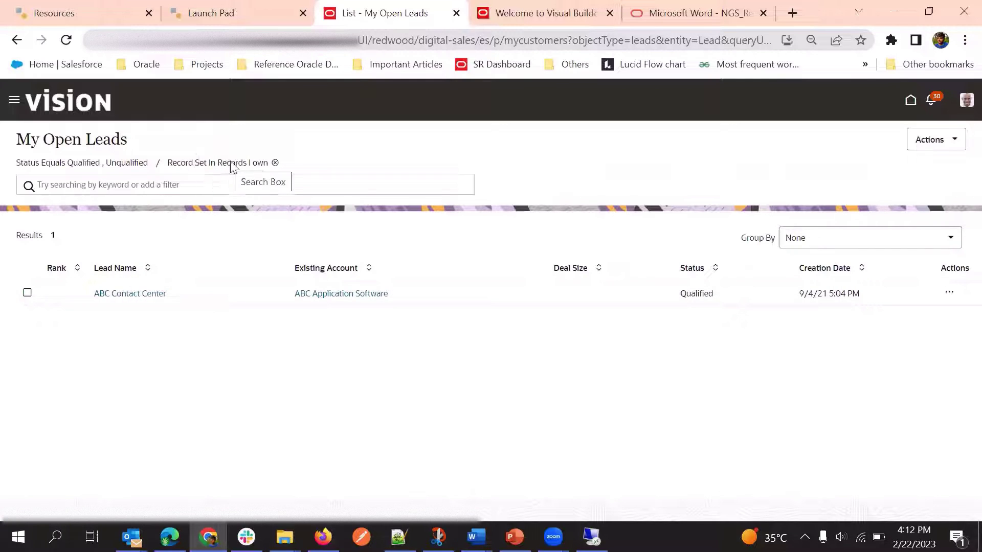
Remove the 'Records I own' filter and open the Advanced Consulting - Green Server 3000 lead
click(274, 162)
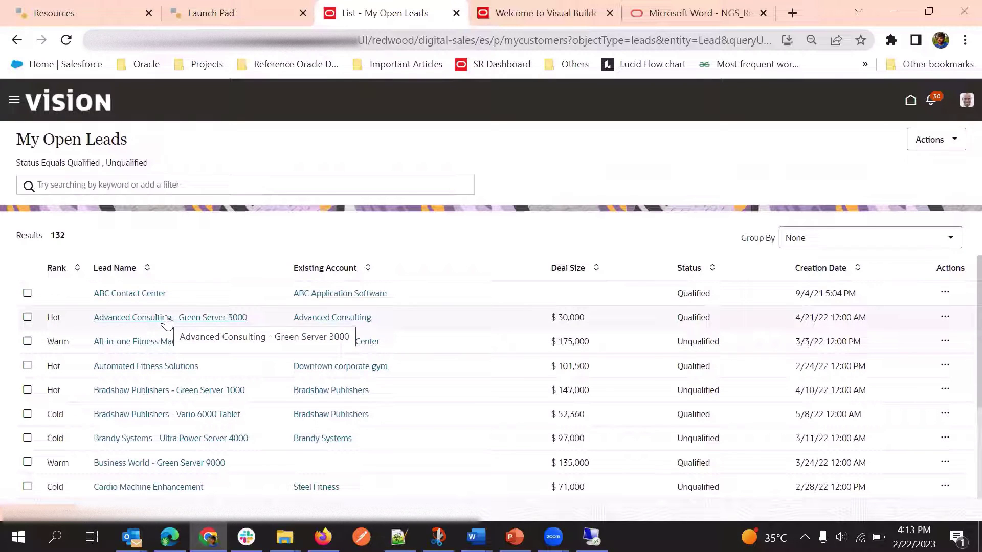
click(167, 322)
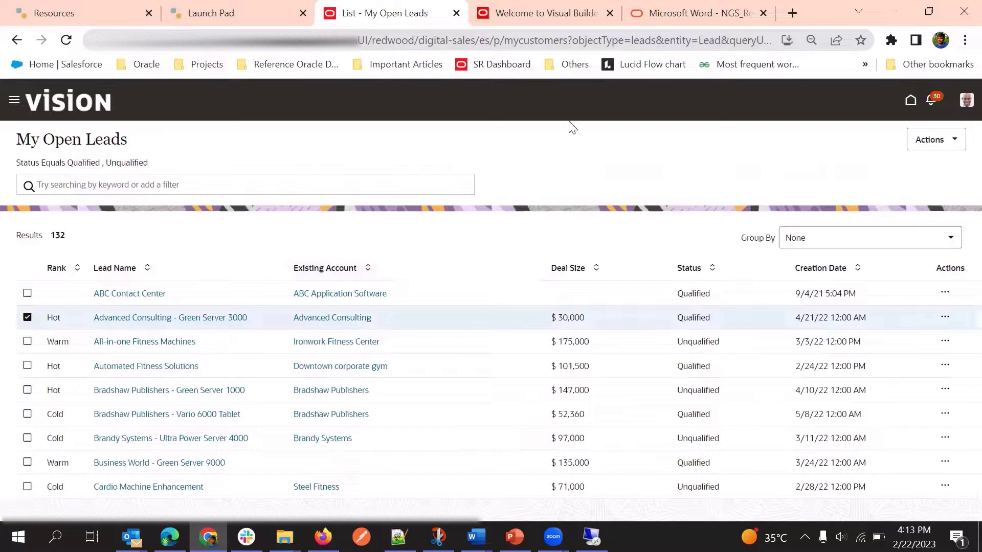
click(172, 318)
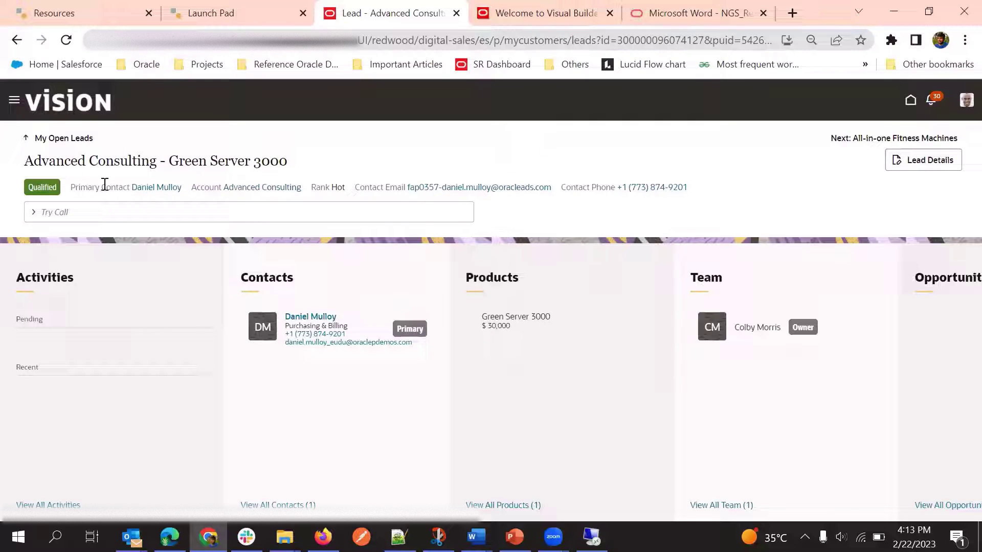
Clear the stray text selection and bring up the profile's Settings and Actions menu
drag(25, 187, 740, 195)
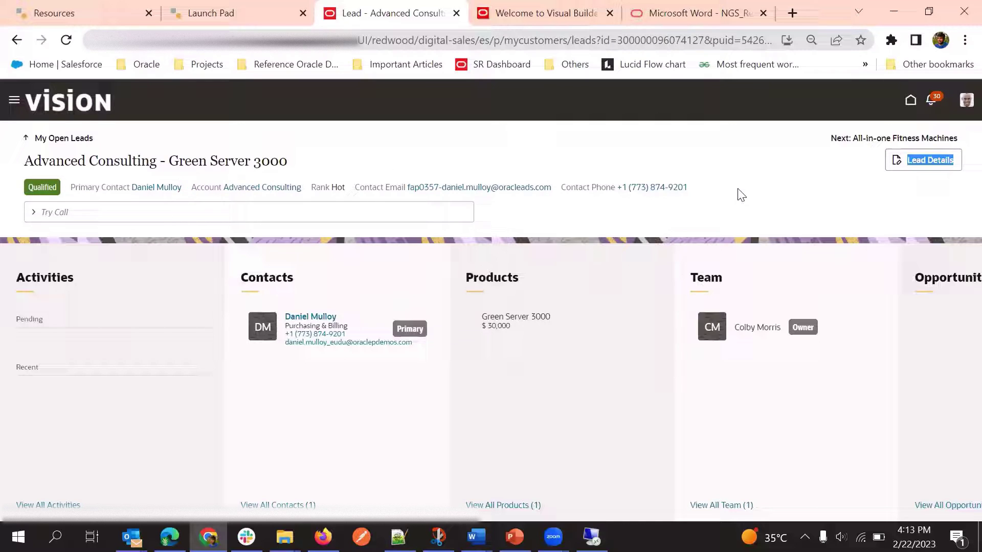
click(708, 175)
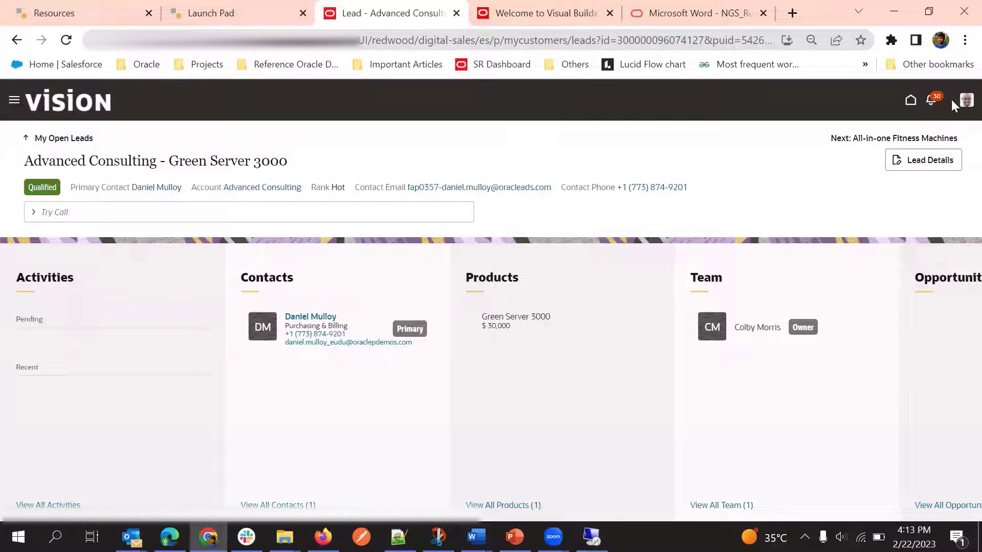
click(965, 101)
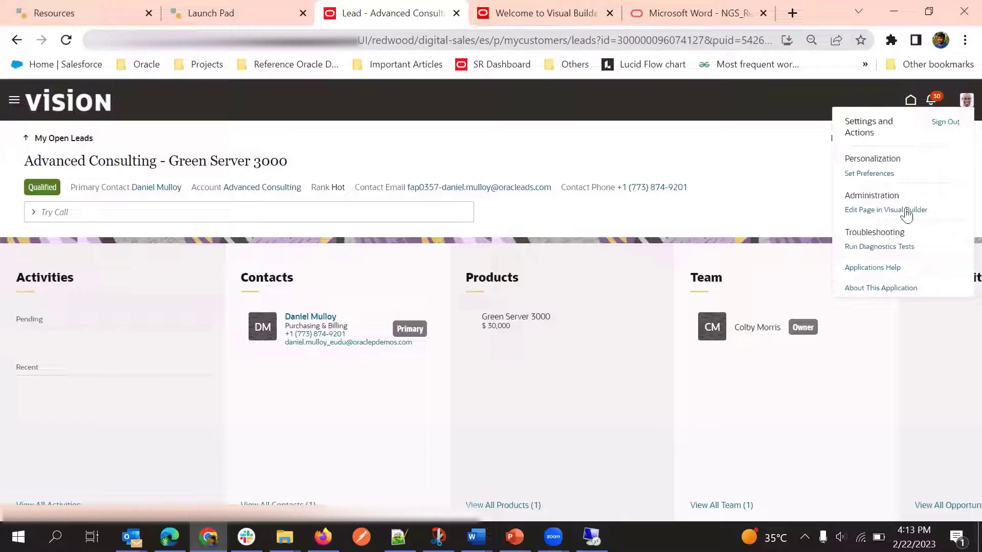
click(752, 166)
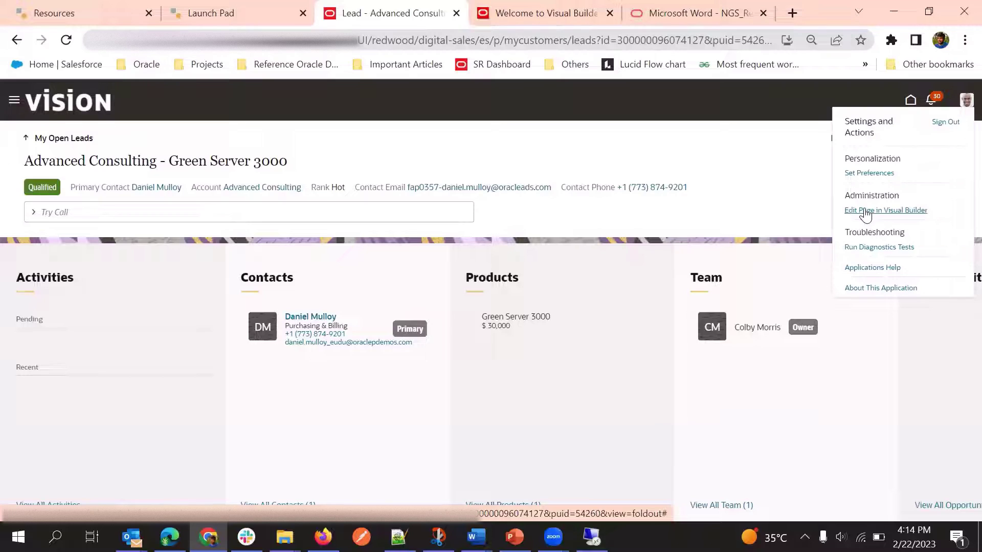
Choose Edit Page in Visual Builder and switch to the new Visual Builder Studio tab
click(868, 214)
click(346, 6)
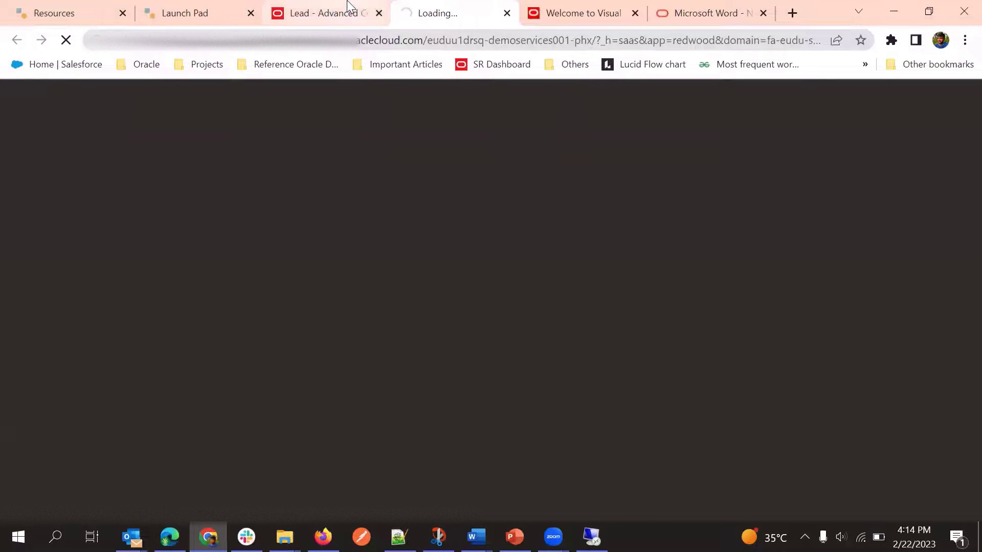
click(431, 6)
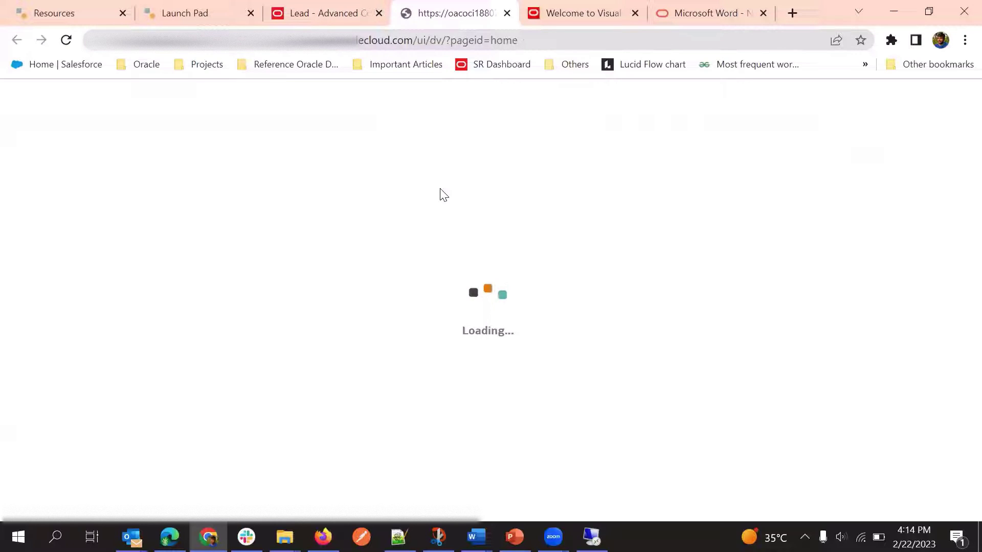
mouse_move(361, 7)
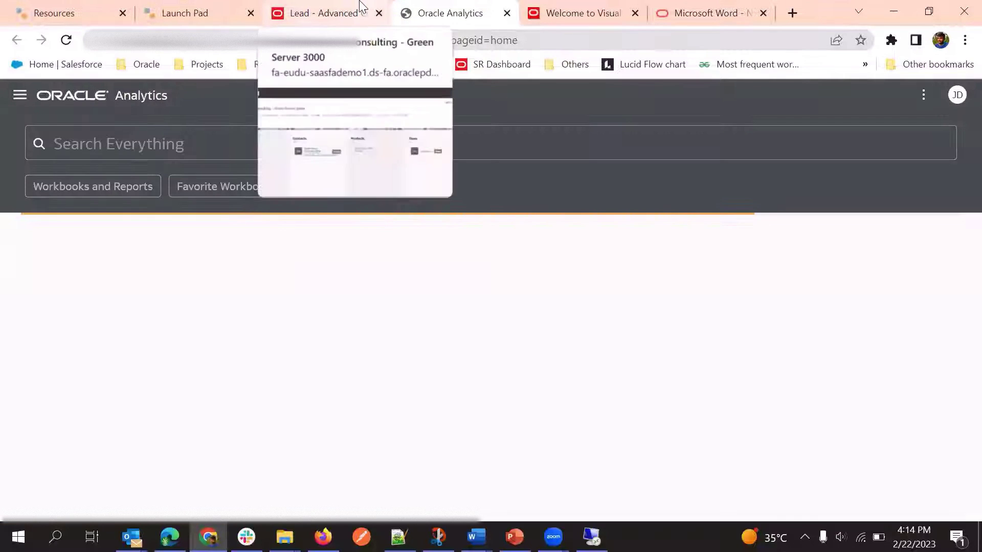
click(364, 7)
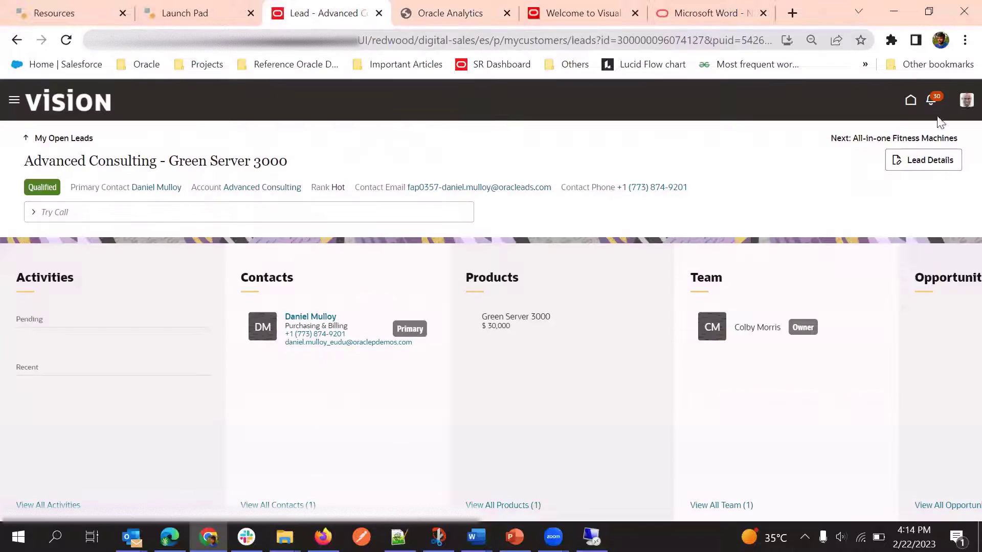
click(965, 101)
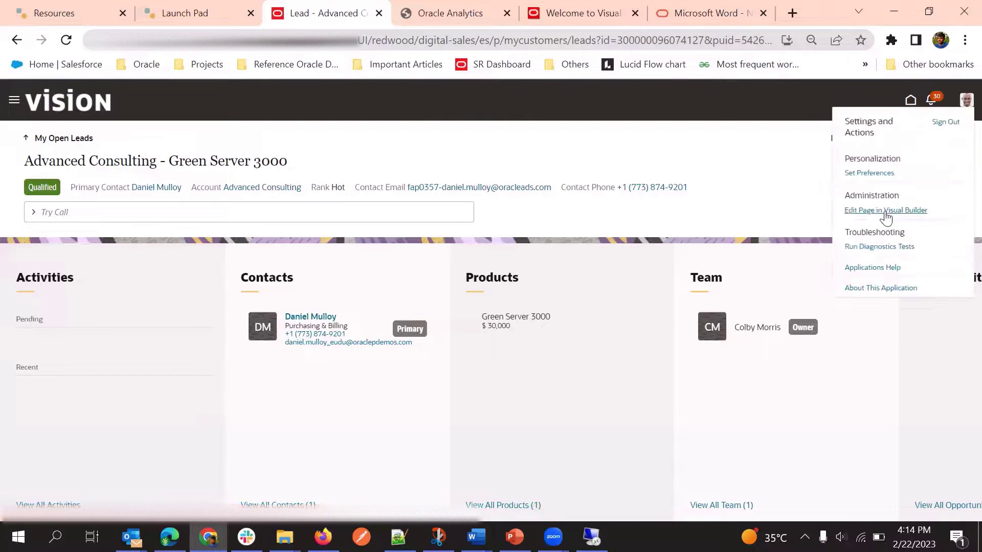
key(ctrl+Tab)
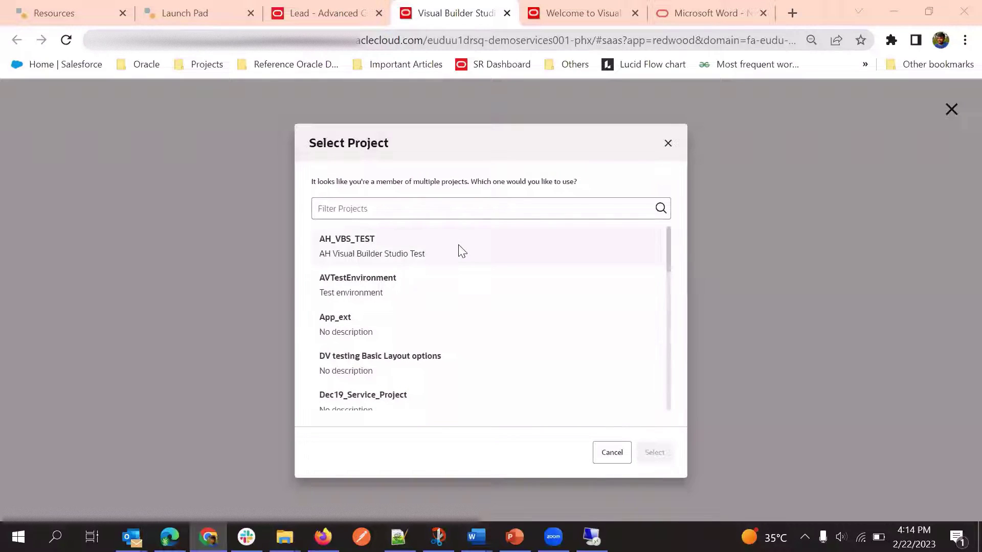
Pick NextGenSales-Day2 in the Select Project dialog and confirm it
scroll(416, 326, down, 3)
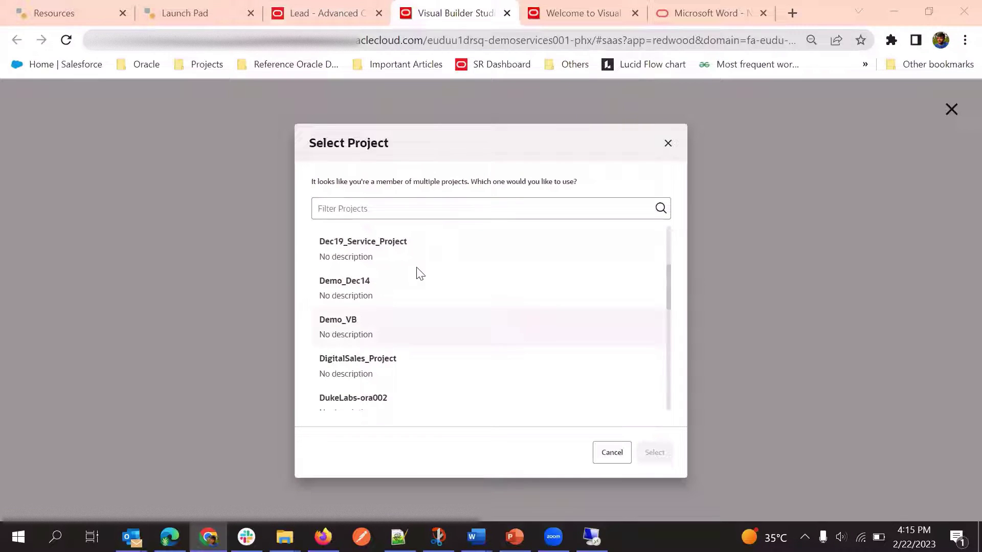
scroll(417, 286, down, 1)
scroll(415, 289, down, 2)
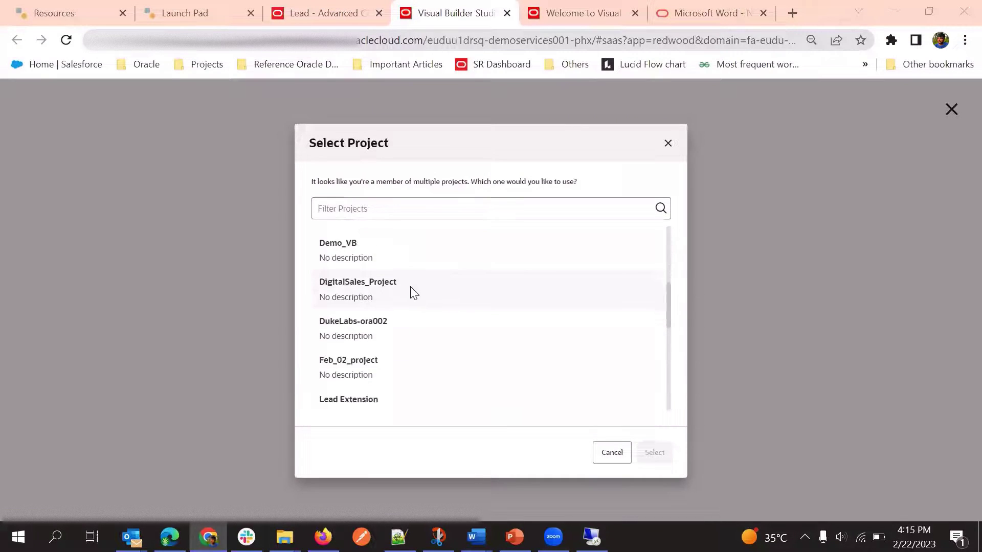
scroll(424, 301, down, 3)
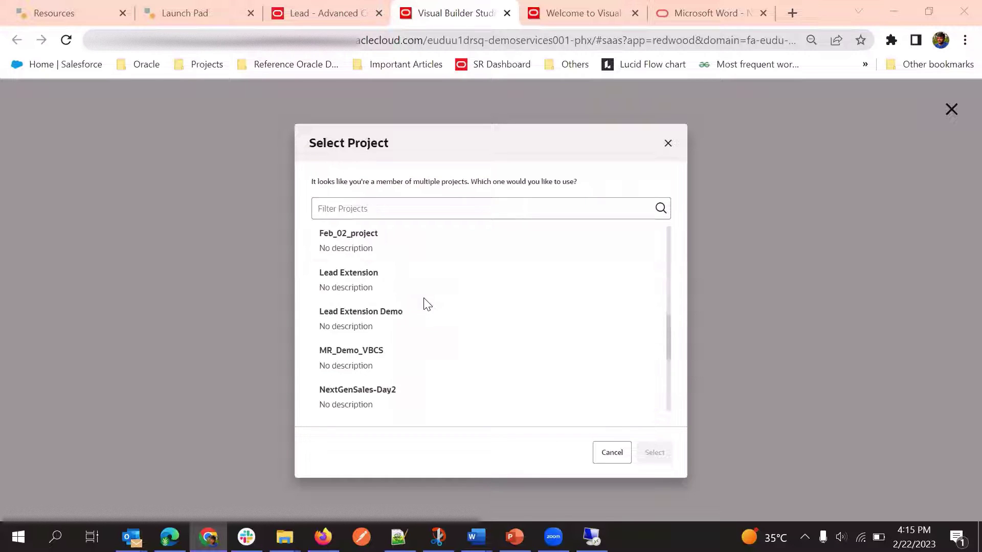
scroll(423, 302, up, 3)
scroll(422, 310, down, 4)
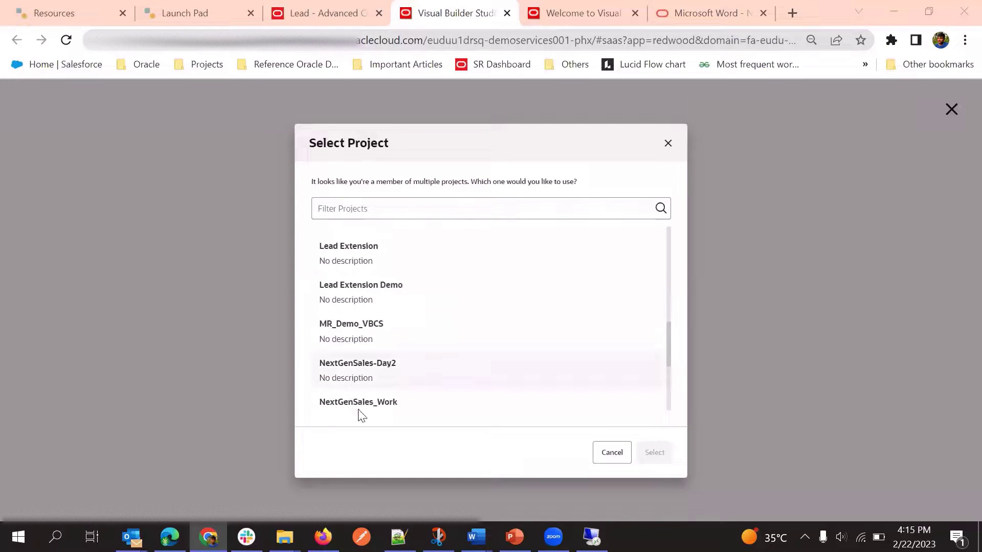
click(391, 363)
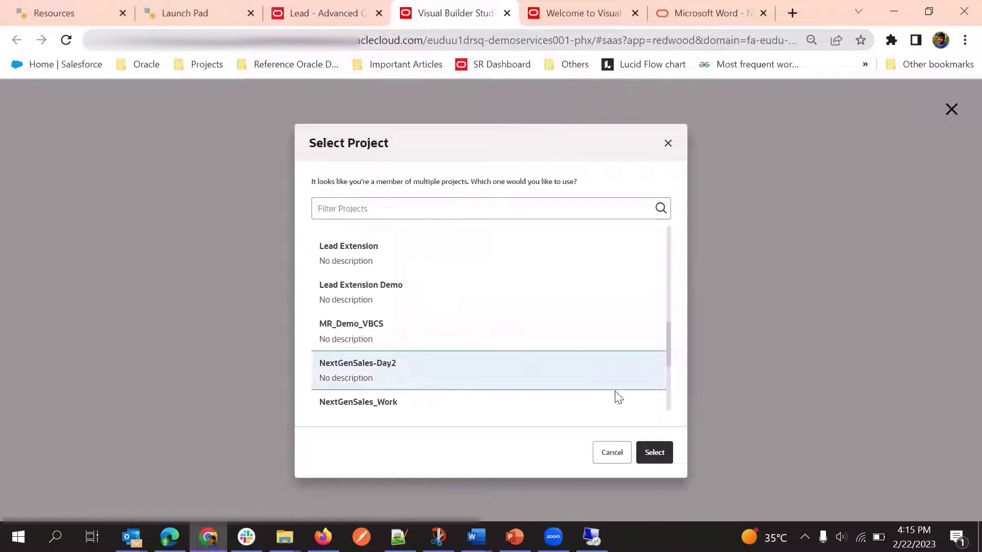
click(653, 460)
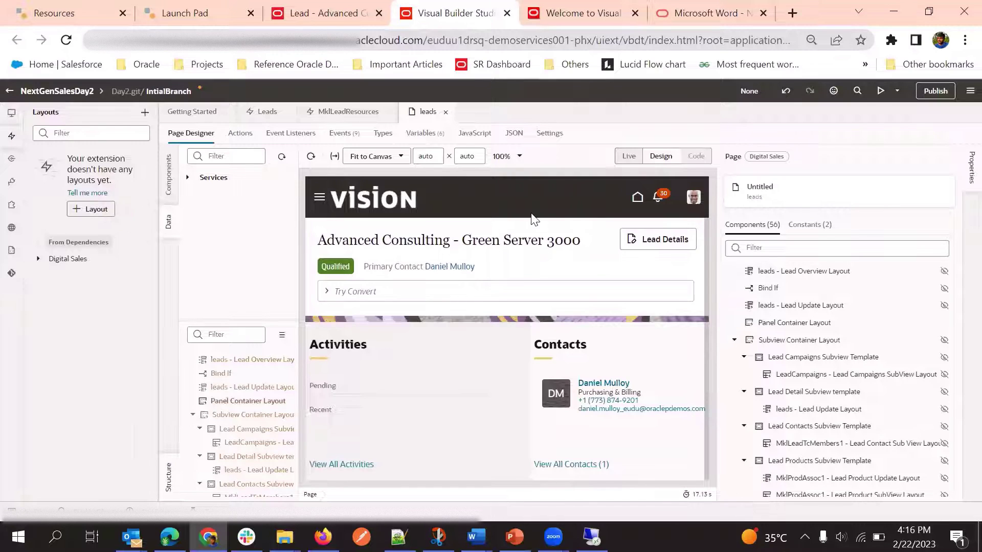
Turn on Live preview in the Page Designer and dismiss the Remote Desktop error
click(630, 156)
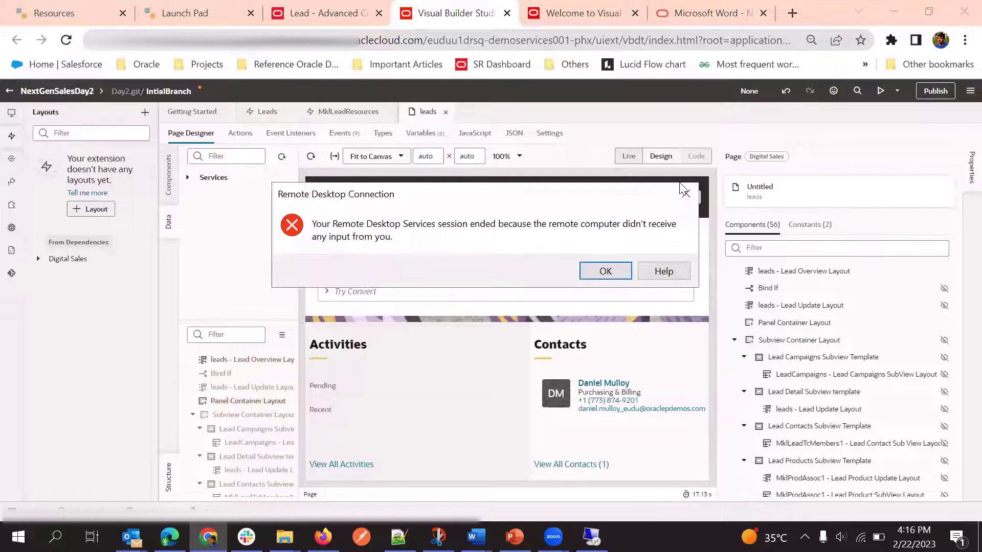
click(614, 272)
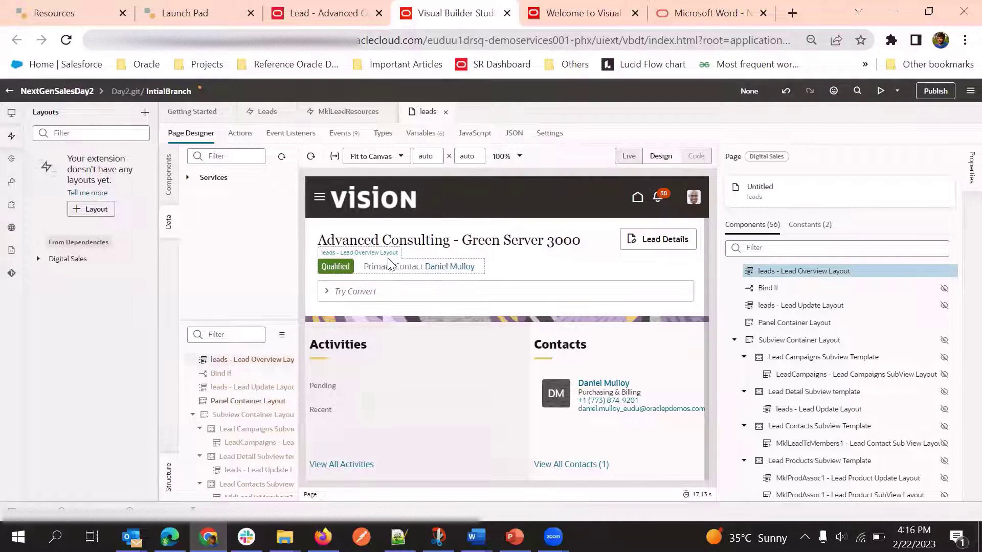
Select the Lead Overview Layout component and open its Lead Overview Layout rule set
click(388, 263)
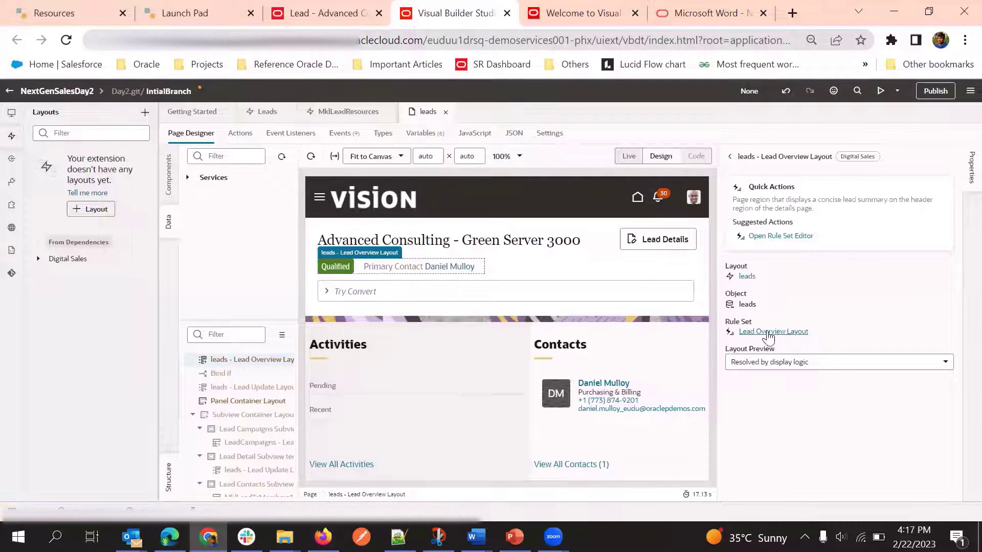
click(768, 332)
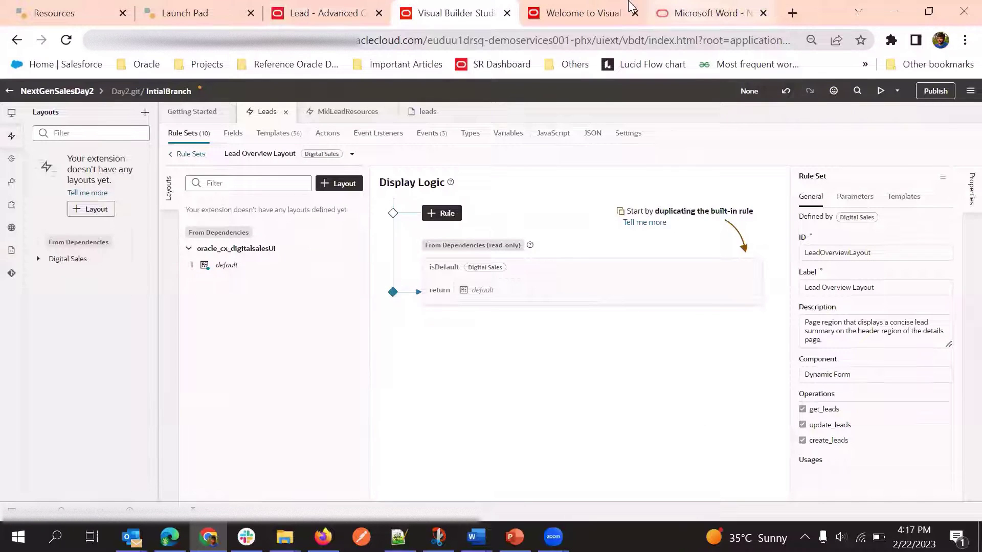
From the Lead tab's Navigator, launch Visual Builder under Configuration
click(347, 7)
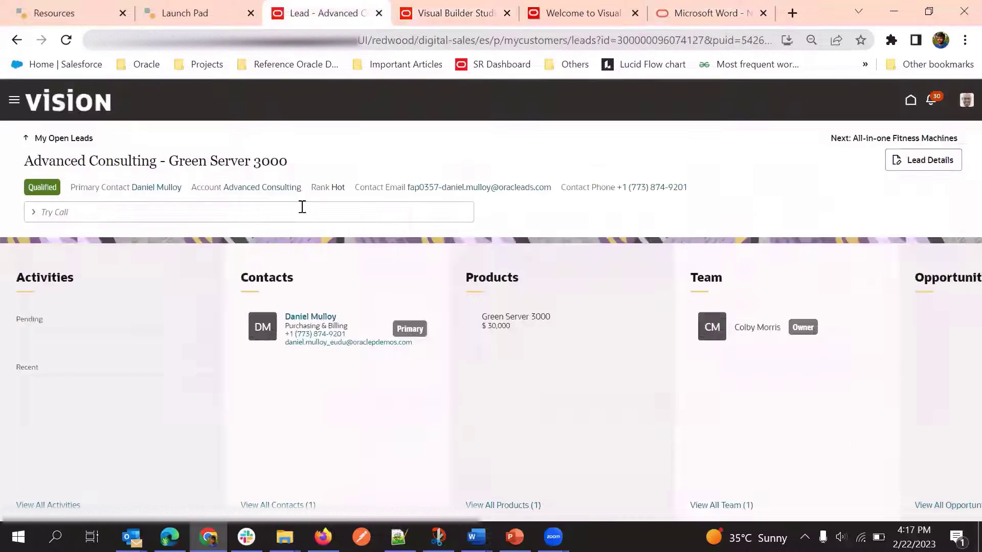
click(12, 100)
scroll(77, 220, down, 10)
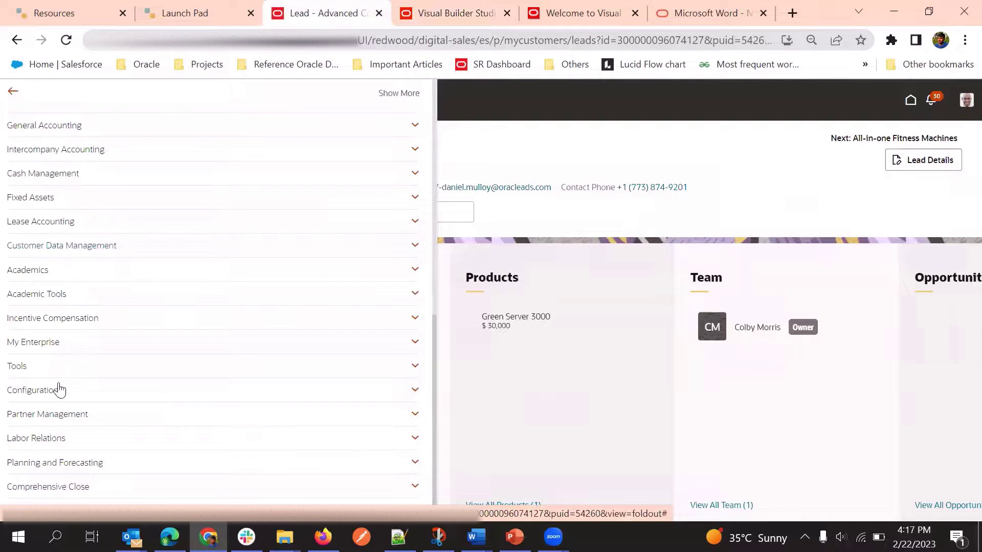
click(60, 390)
scroll(41, 307, down, 2)
click(44, 305)
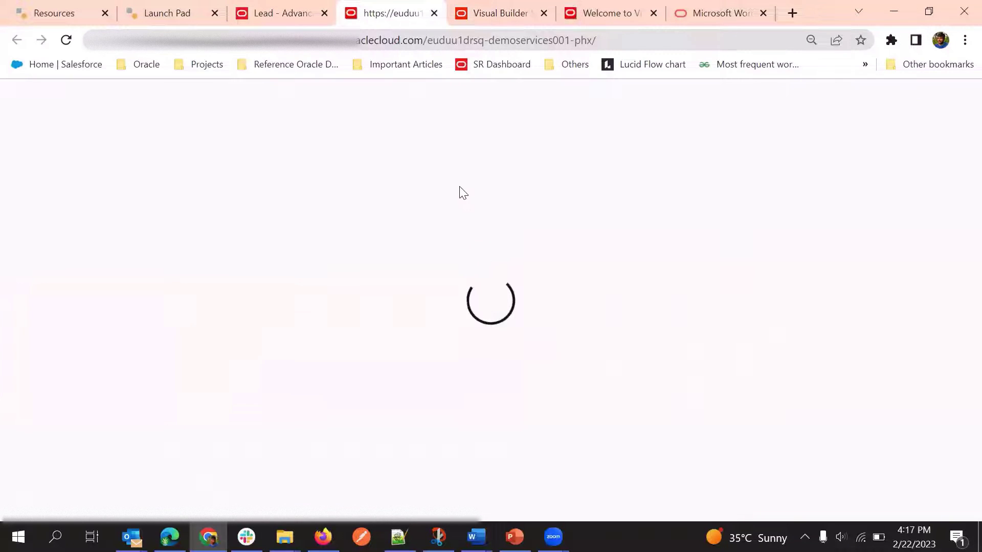
Search the organization's projects for 'Next' and open the NextGenSales-Day2 project home
click(512, 5)
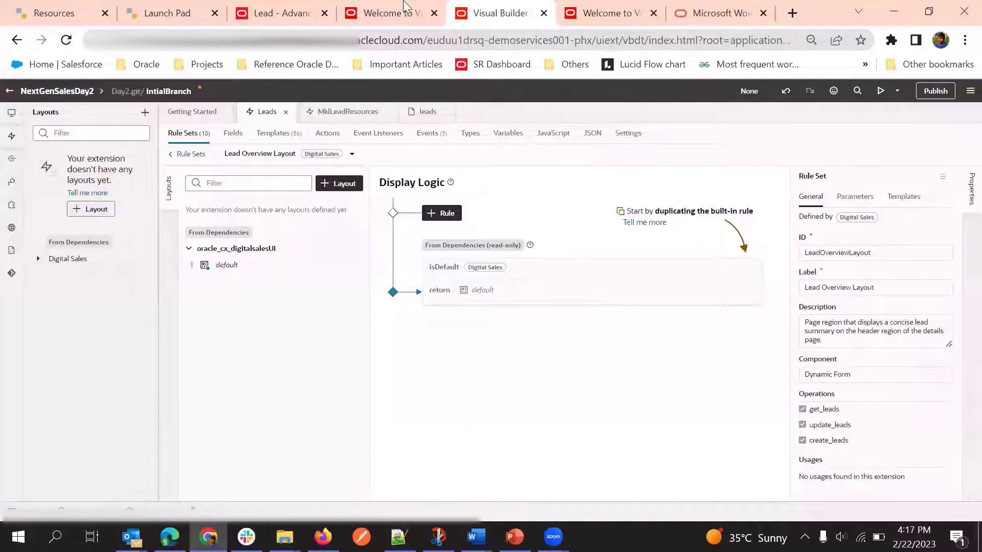
click(405, 15)
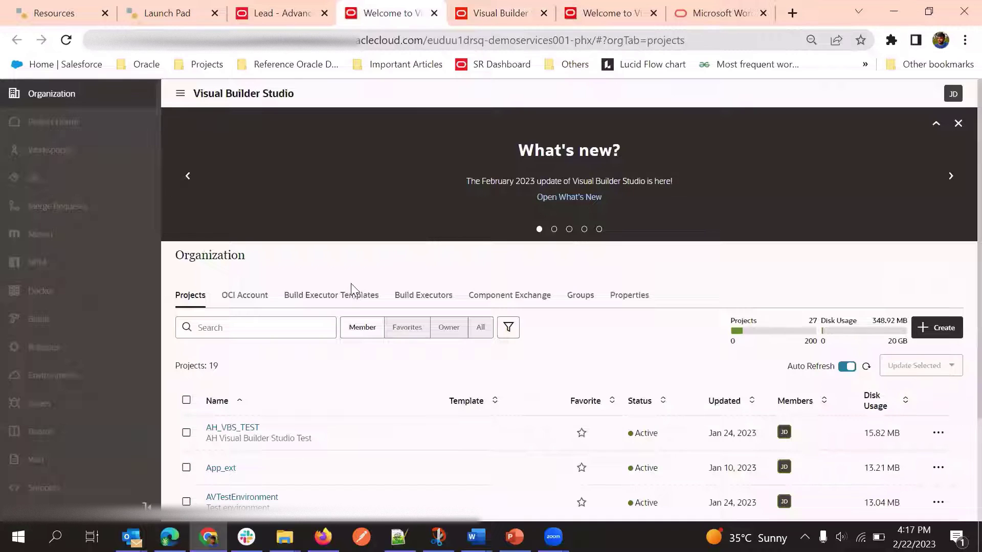
scroll(353, 288, down, 3)
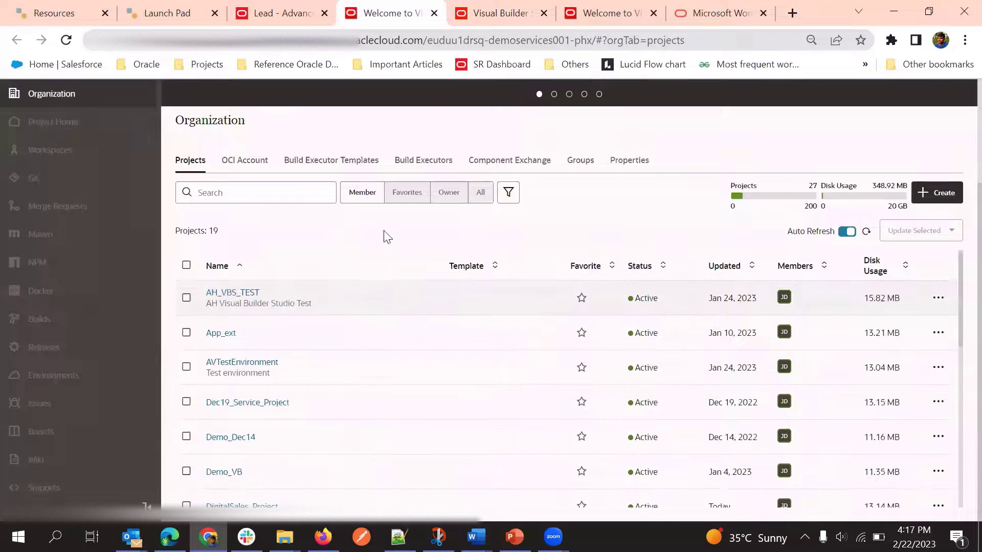
click(279, 193)
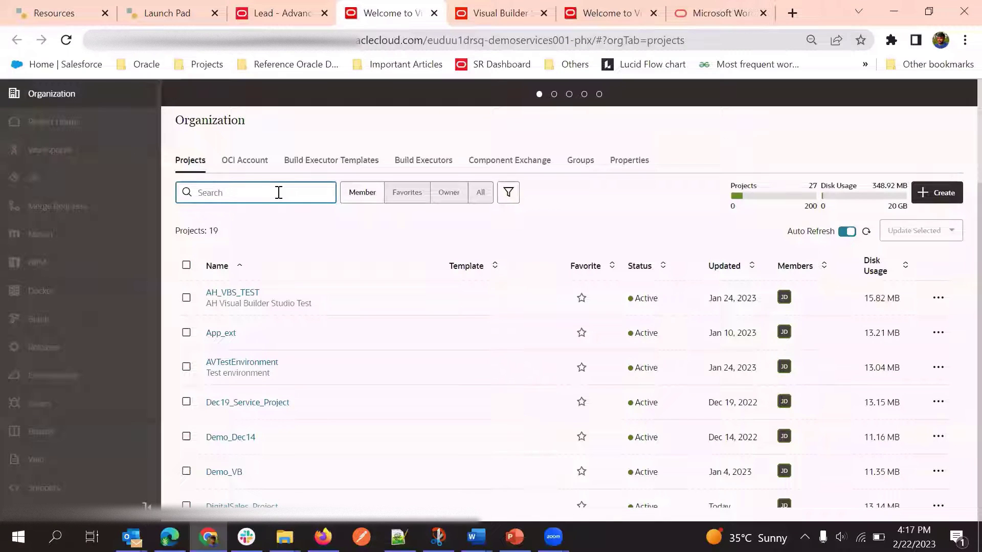
text(Next)
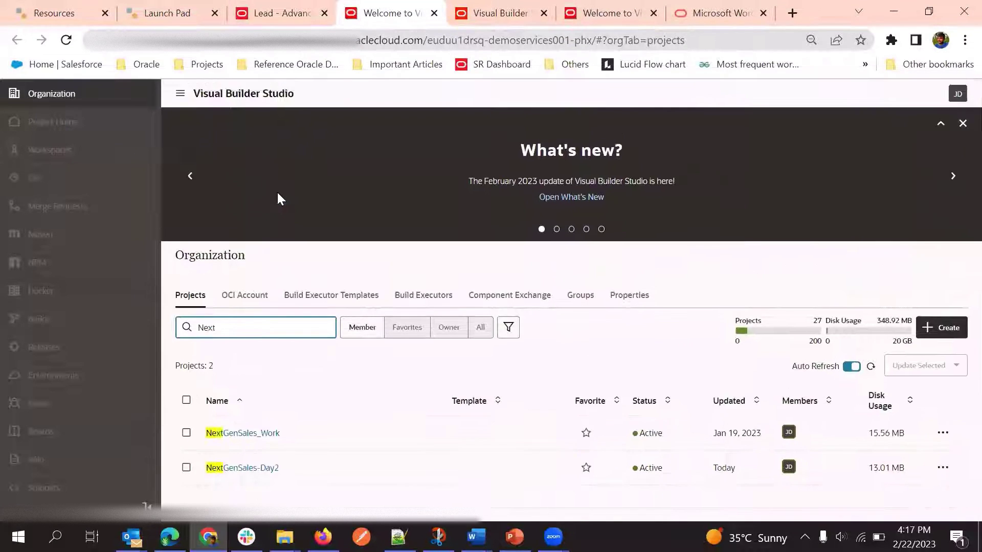
click(260, 469)
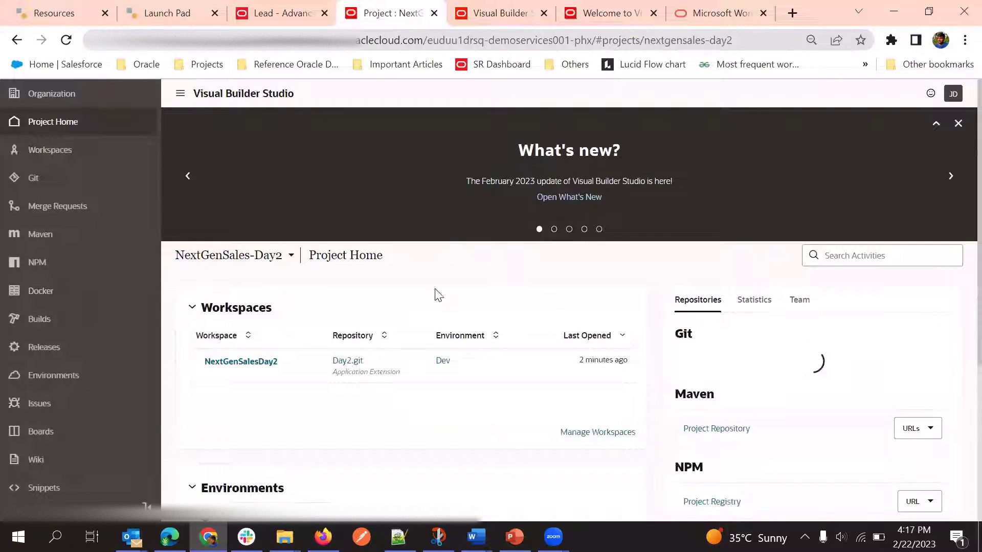
scroll(327, 414, down, 3)
scroll(406, 275, down, 2)
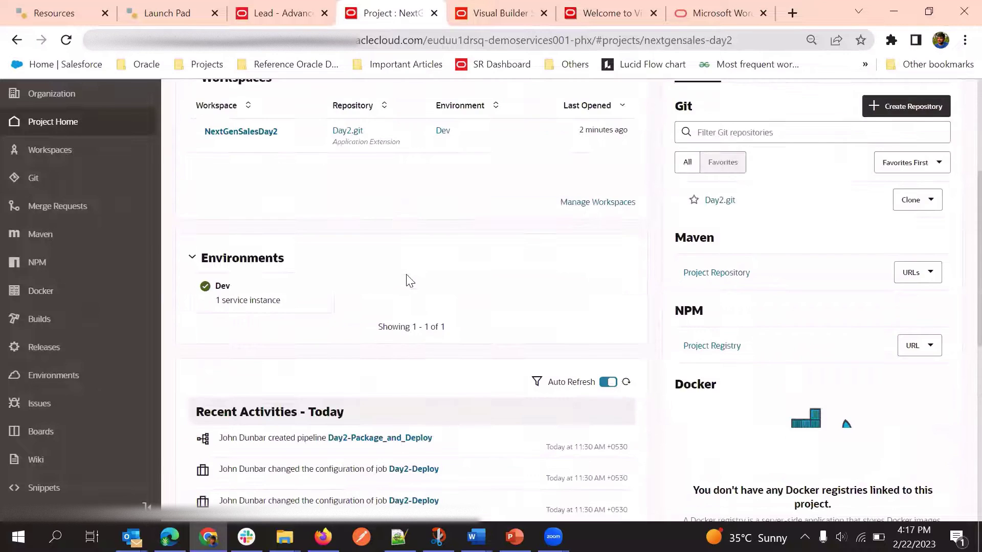
scroll(409, 280, up, 3)
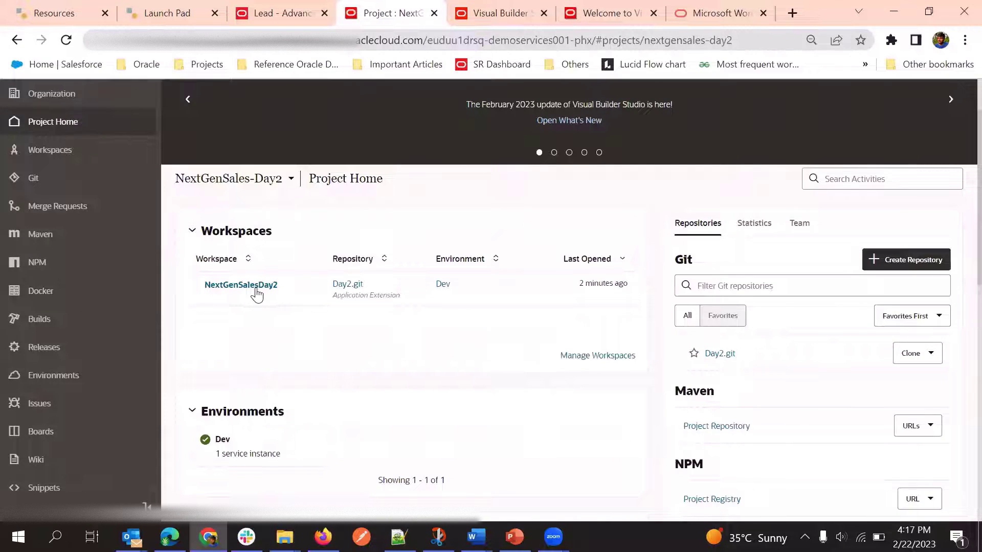
Open the NextGenSalesDay2 workspace, view its App UIs, then return to Getting Started
click(255, 289)
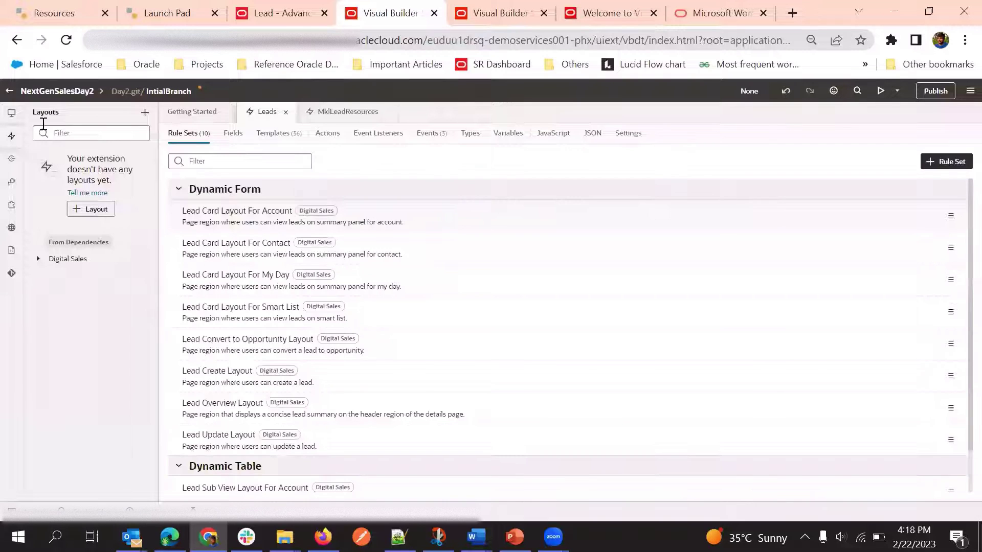
click(12, 113)
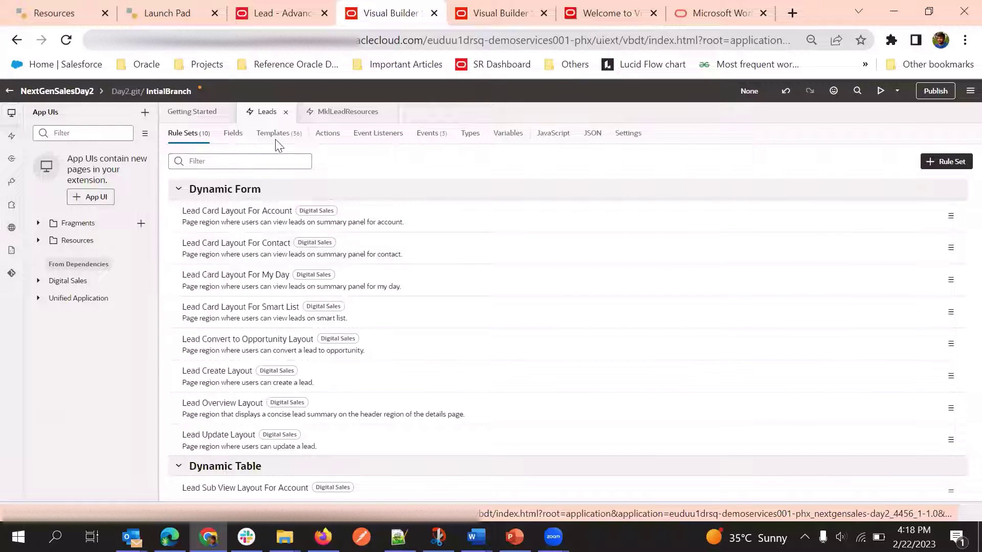
click(195, 112)
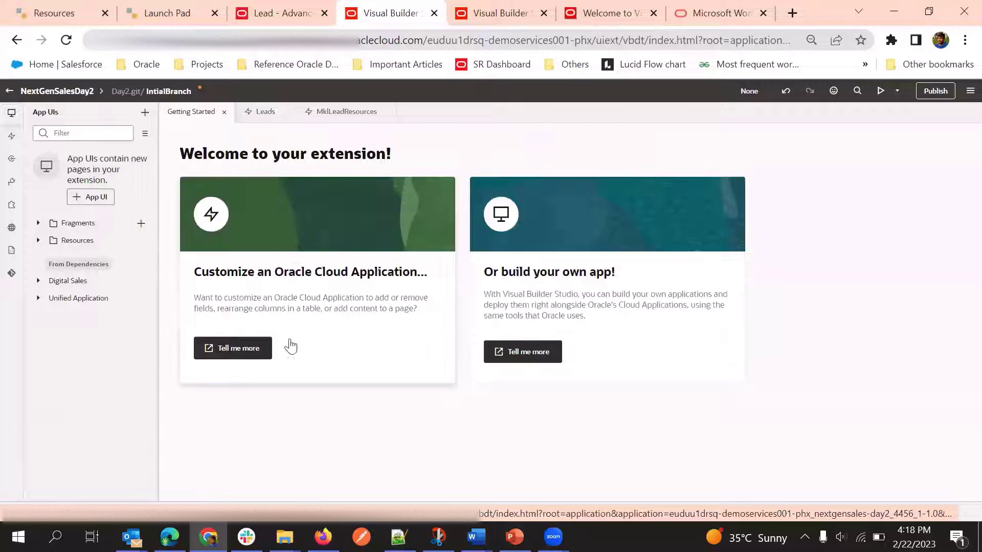
Expand the Digital Sales app UI and its digital-sales node in the App UIs tree
click(14, 114)
click(13, 114)
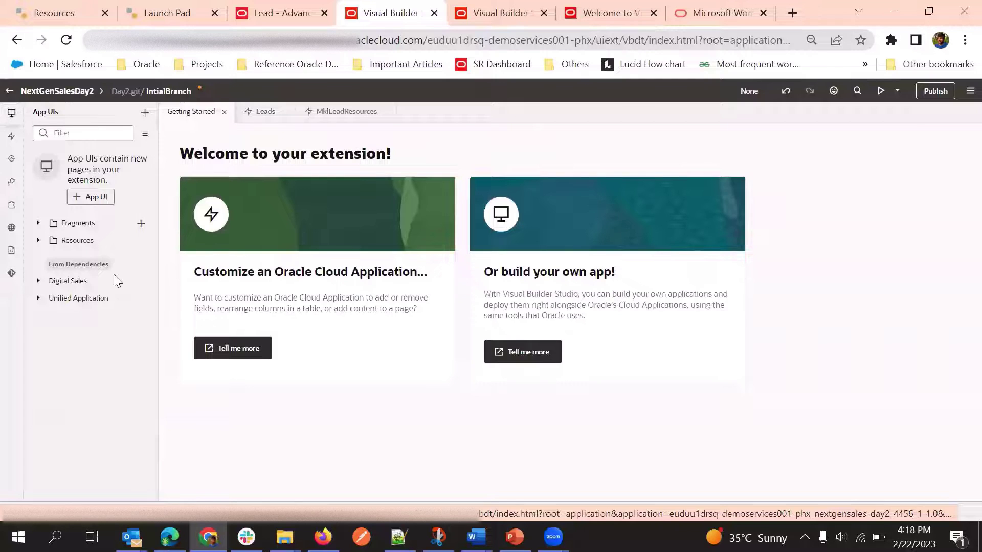
click(39, 281)
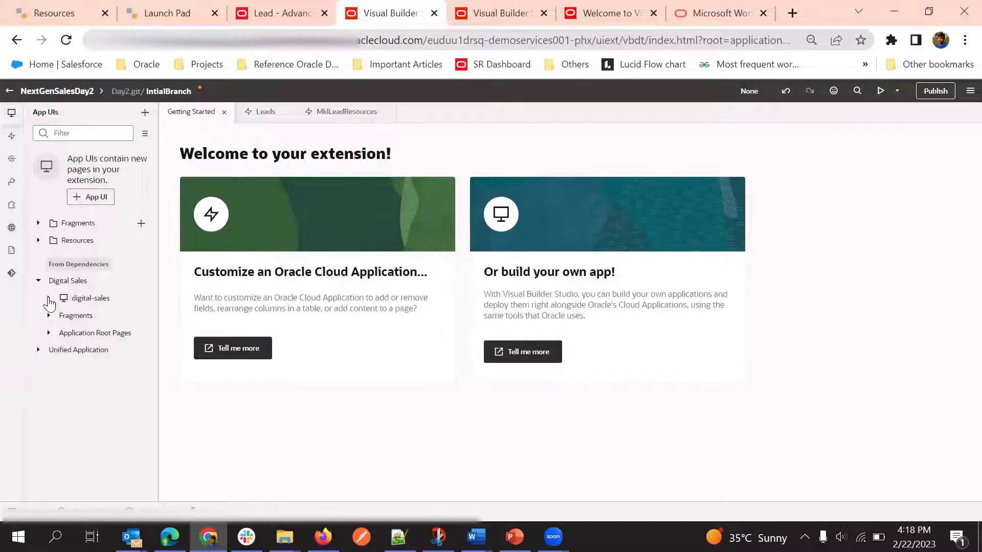
click(50, 298)
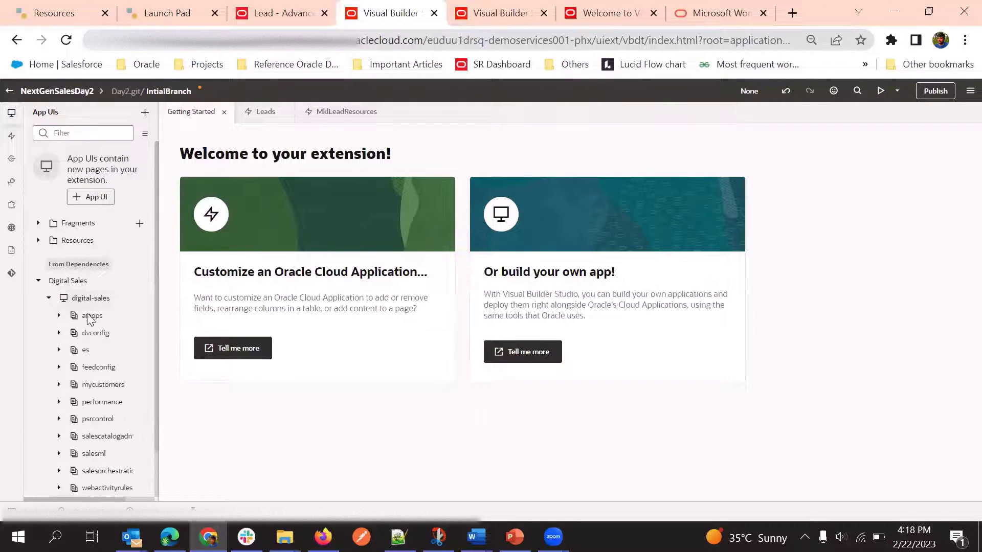
Expand mycustomers and browse its pages, including accounts, leads and create-lead
scroll(77, 342, down, 1)
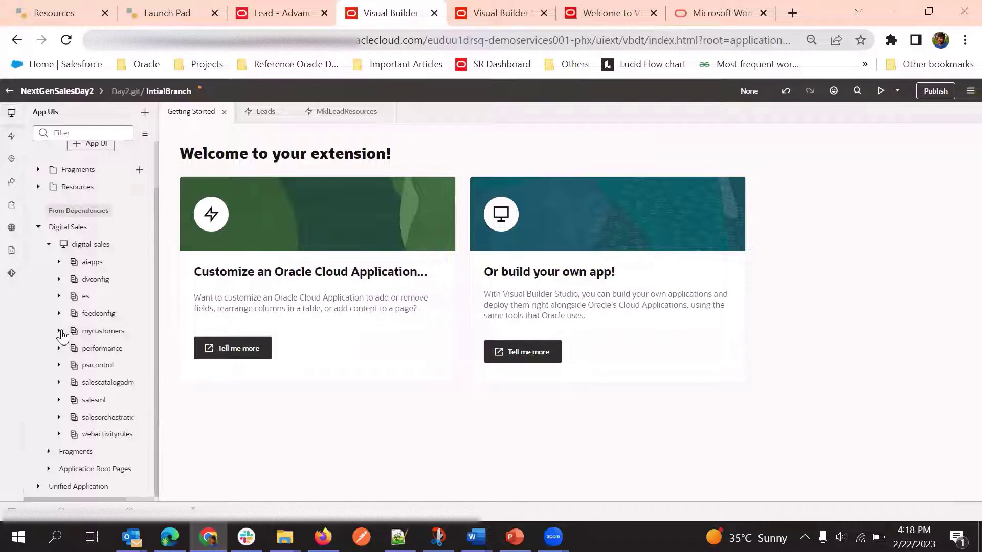
click(59, 331)
scroll(115, 287, down, 5)
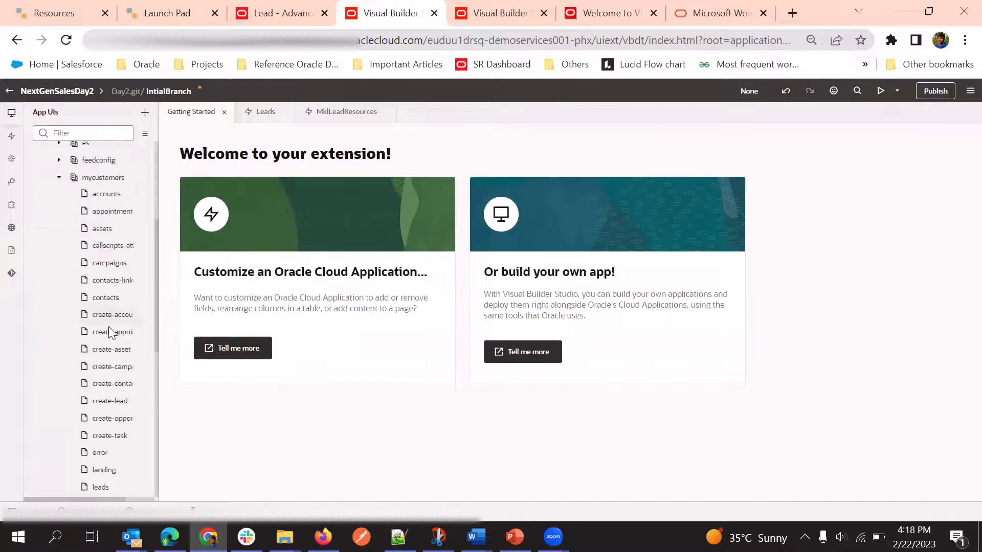
scroll(107, 333, down, 2)
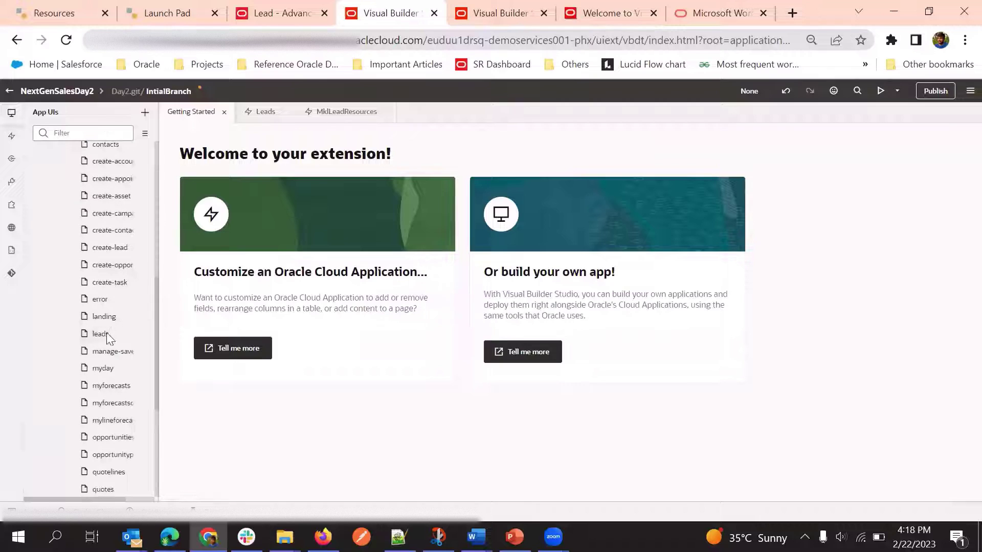
scroll(102, 358, up, 5)
scroll(100, 360, down, 3)
scroll(105, 317, up, 5)
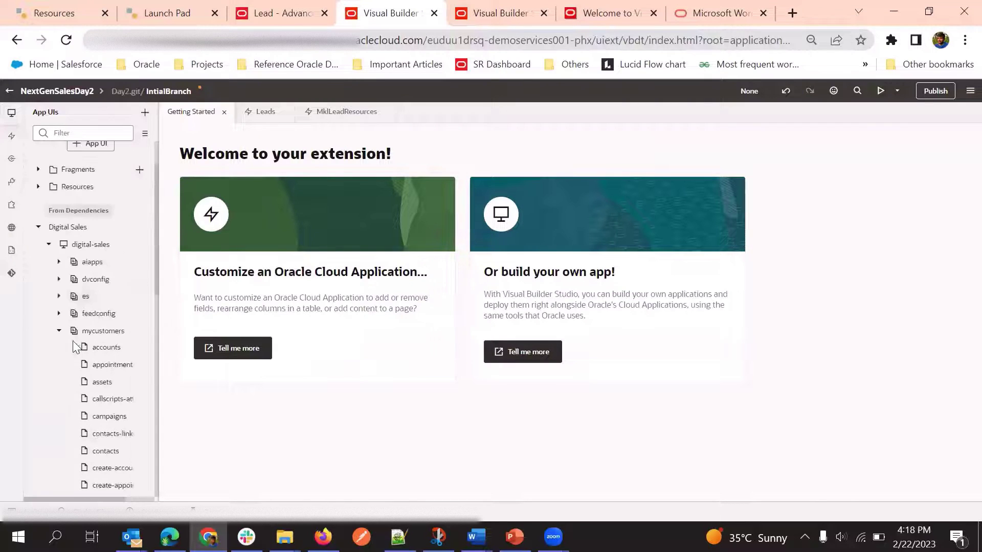
scroll(103, 333, down, 3)
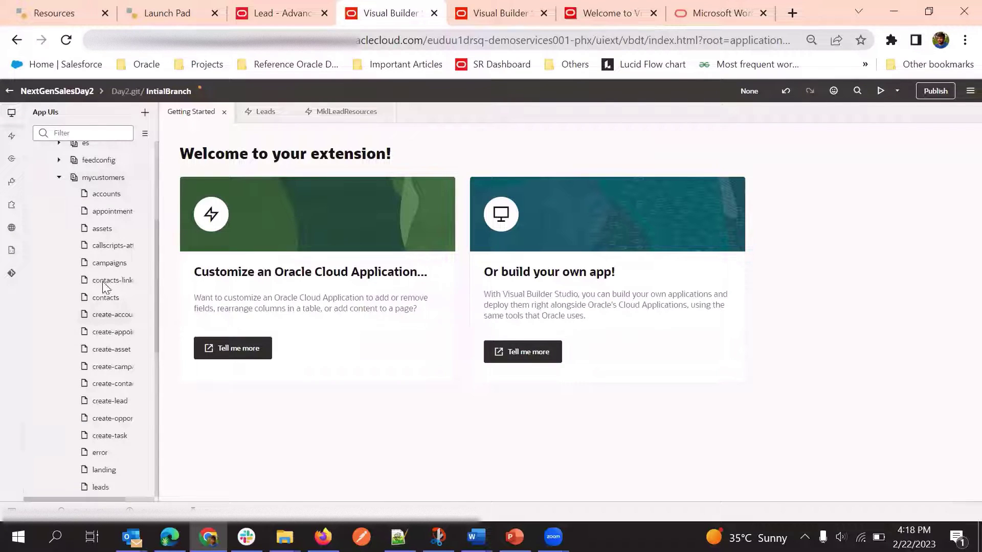
scroll(104, 348, down, 2)
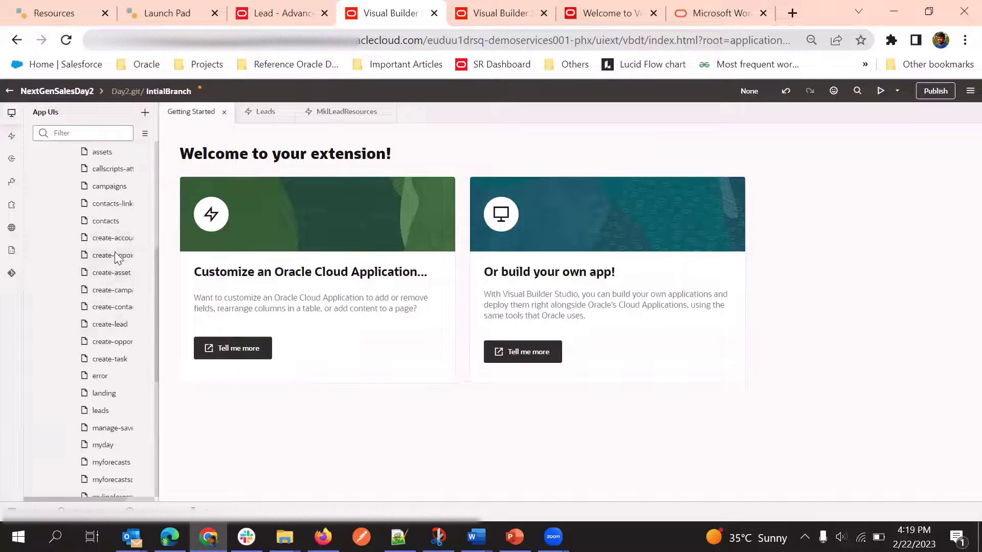
scroll(115, 256, up, 3)
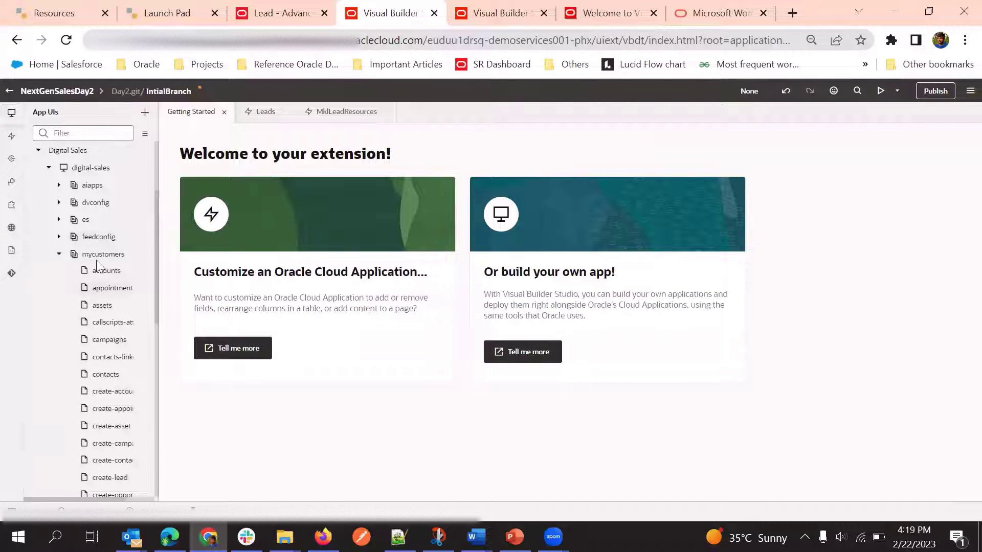
scroll(109, 337, down, 3)
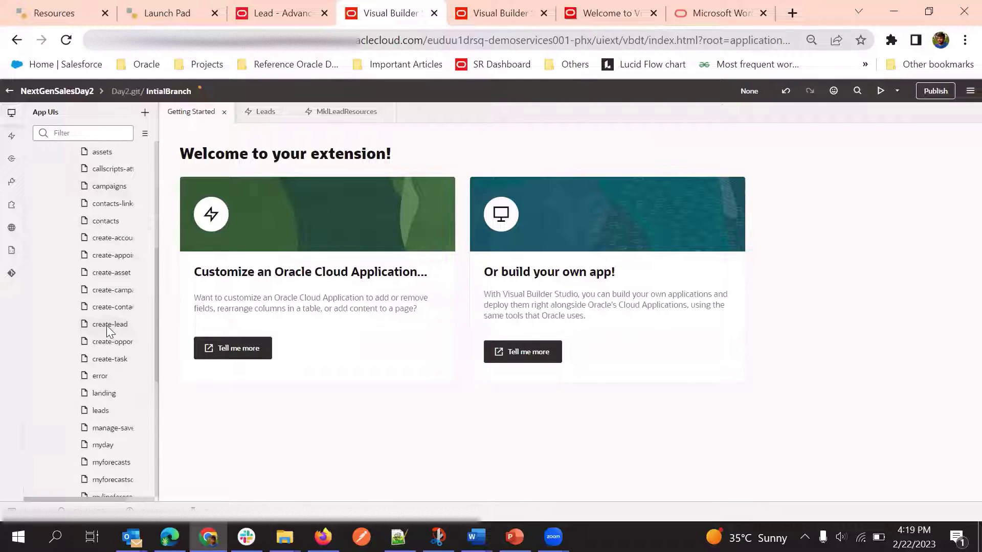
Open create-lead in Page Designer to view the Create Lead form, then show the extension's layouts
click(107, 325)
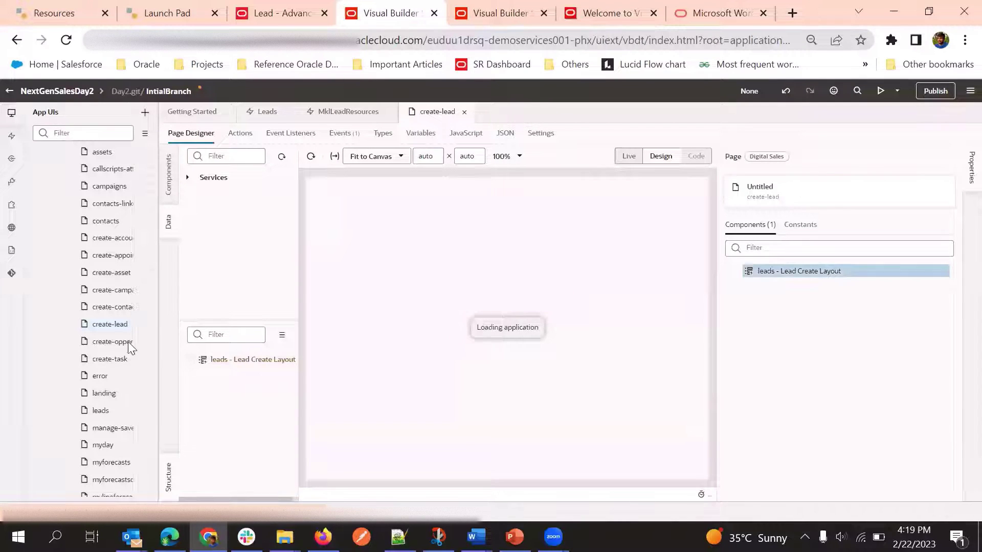
scroll(121, 313, up, 6)
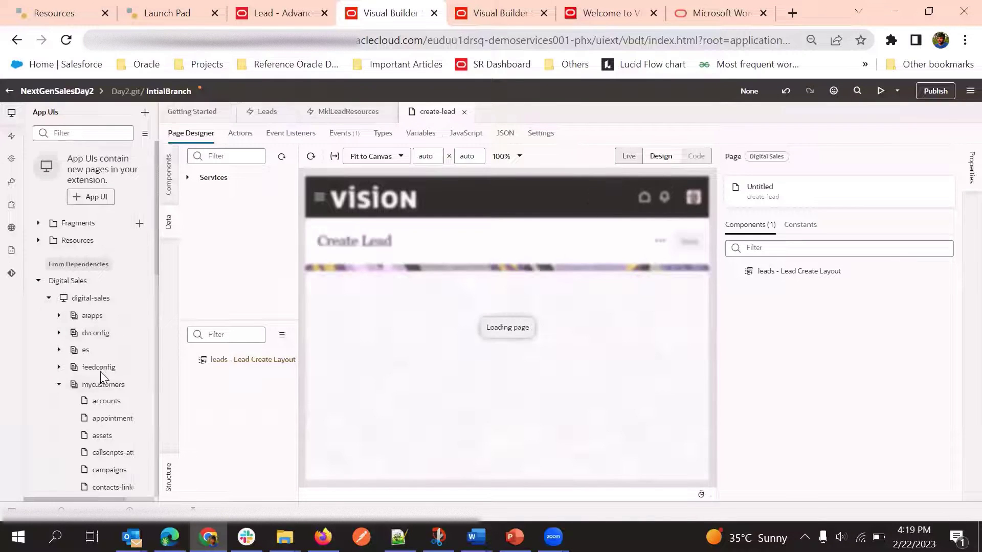
scroll(100, 372, down, 3)
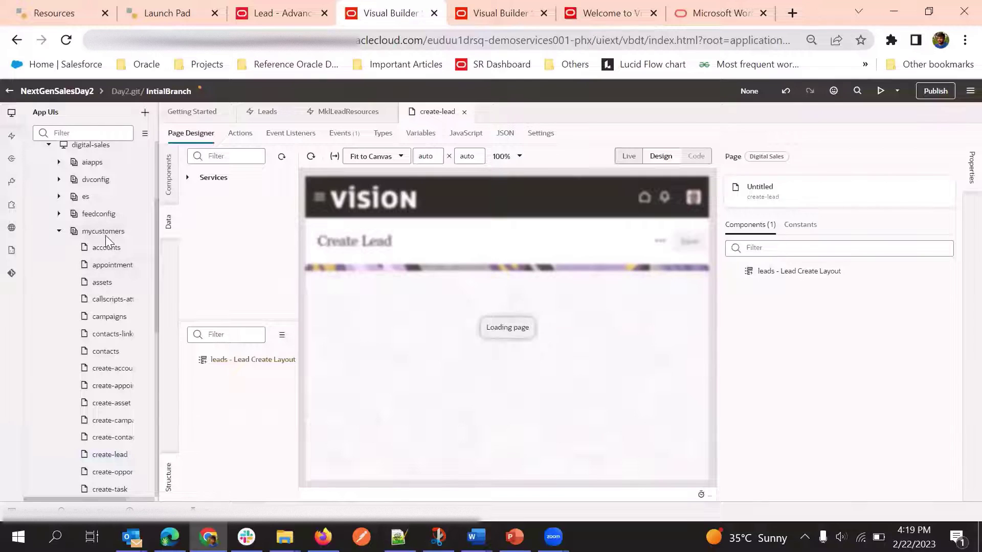
scroll(100, 316, down, 3)
scroll(105, 332, up, 3)
scroll(101, 310, up, 2)
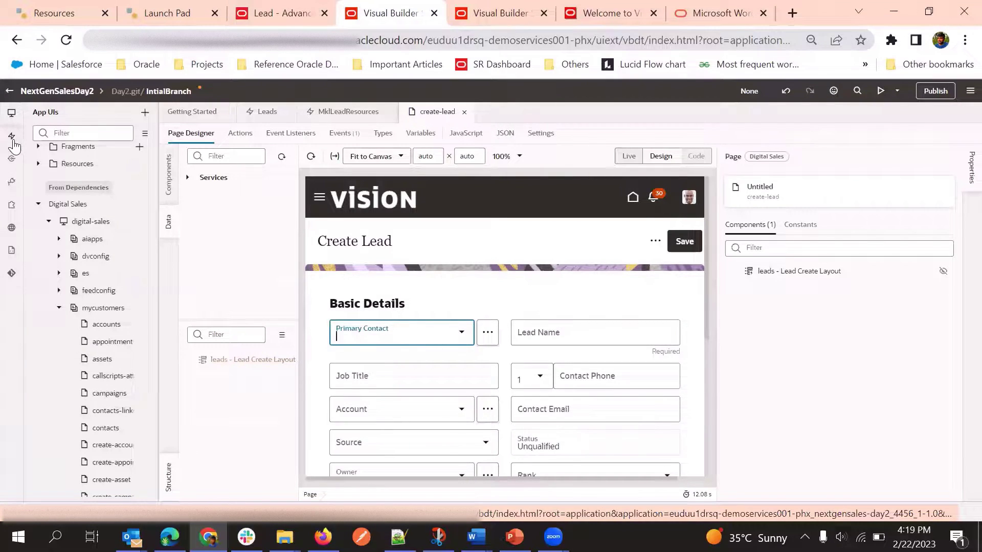
click(13, 138)
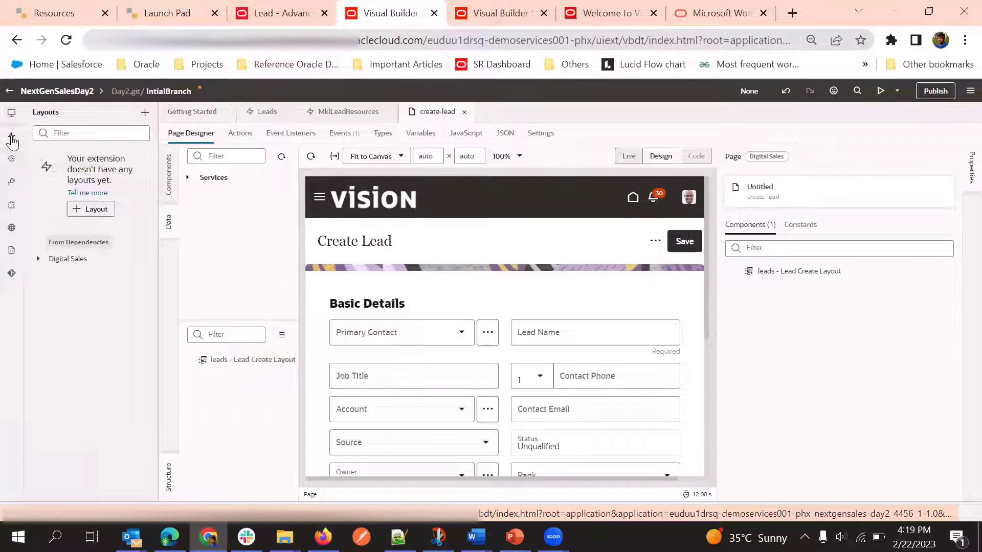
Expand Digital Sales and Leads in the Layouts tree and open the Leads rule sets
click(37, 259)
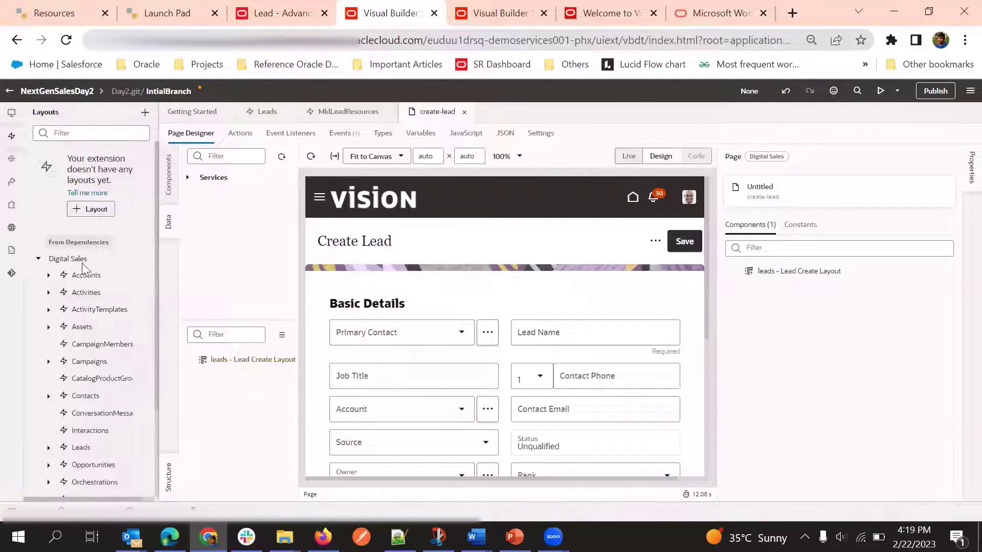
scroll(82, 266, down, 2)
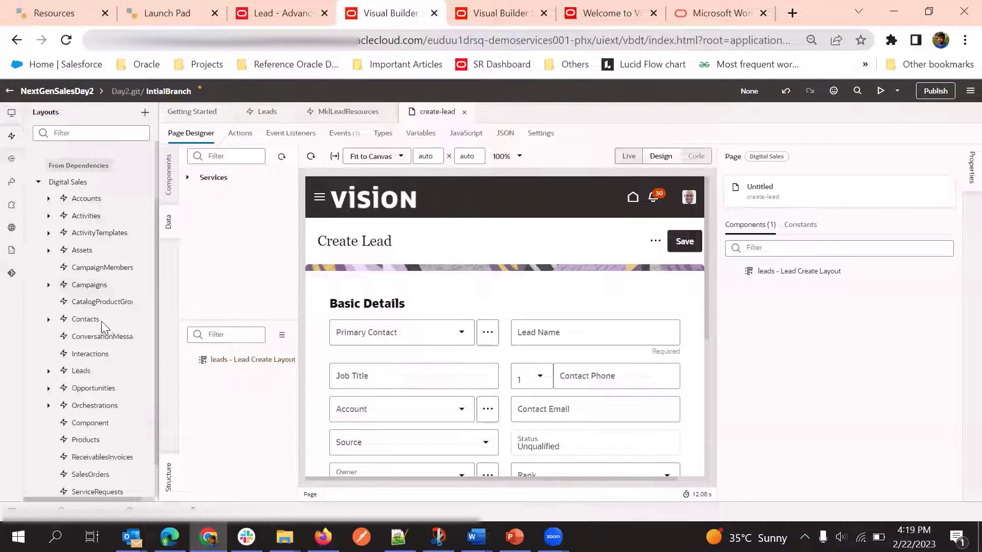
scroll(102, 287, down, 1)
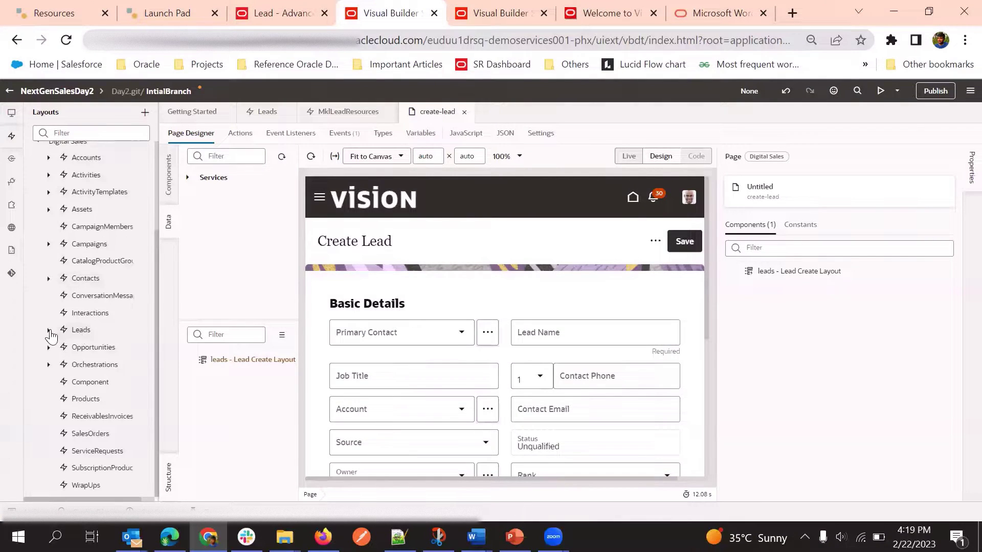
click(49, 331)
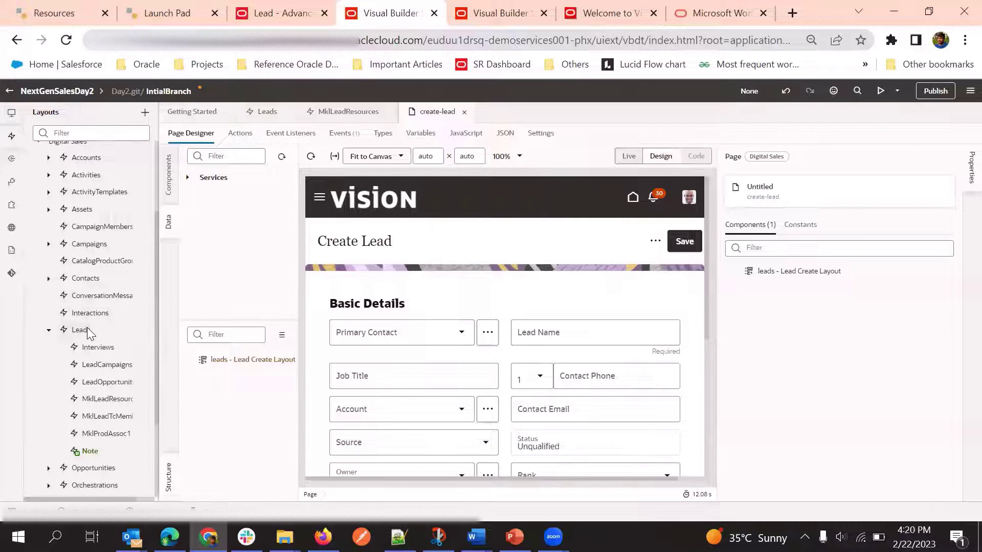
click(80, 331)
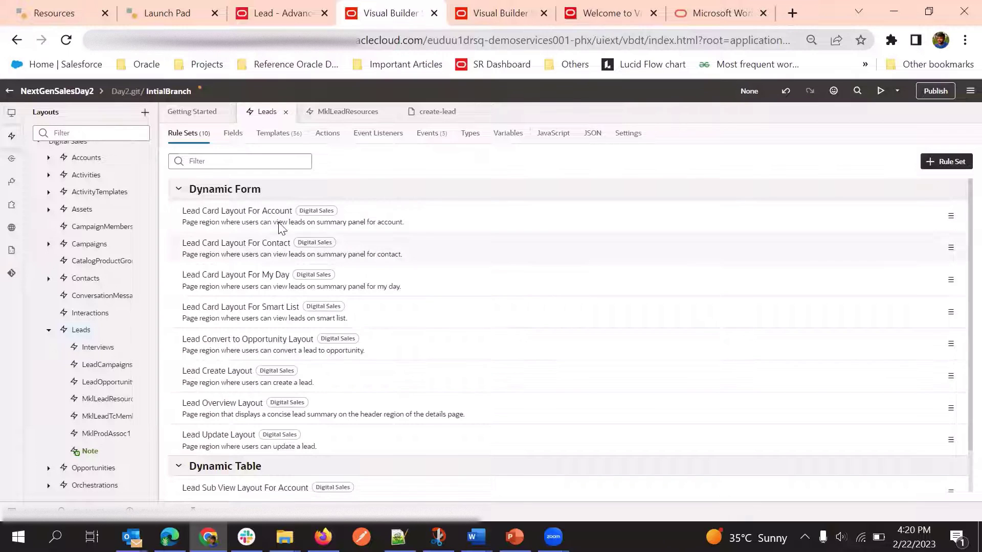
Open the Lead Overview Layout rule set from the Leads Dynamic Form list
scroll(274, 239, down, 1)
scroll(275, 242, up, 1)
scroll(291, 276, down, 3)
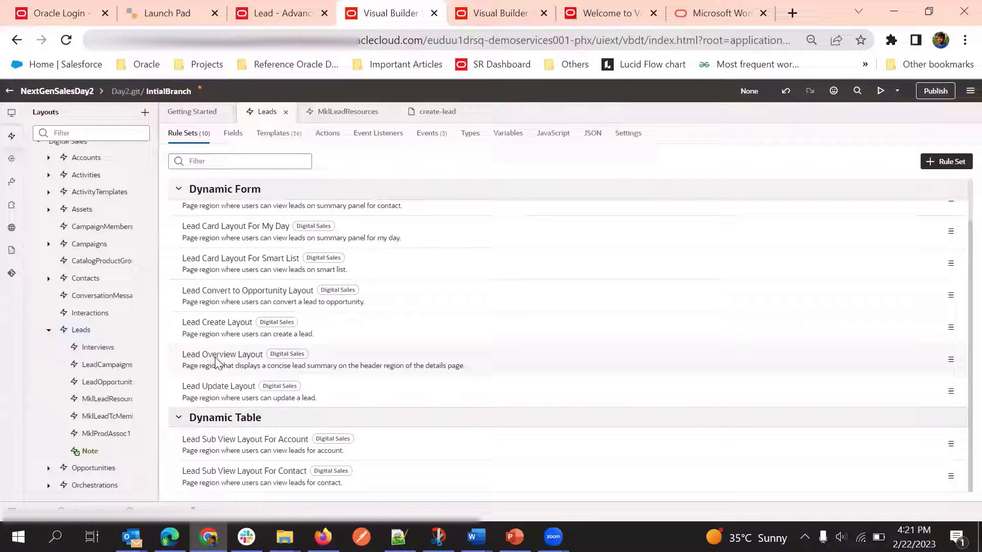
click(368, 364)
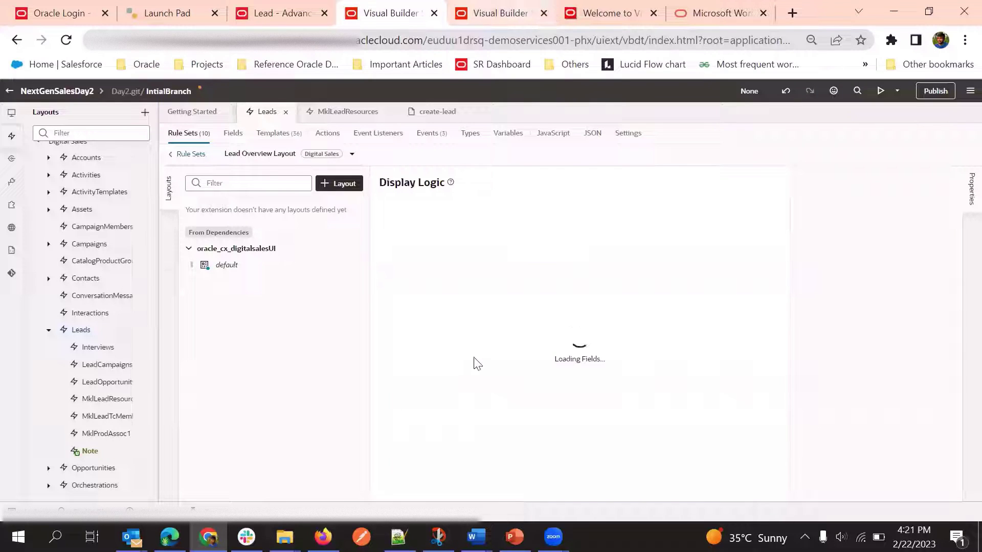
Settle on the browser tab where Lead Overview Layout display logic loaded and select the isDefault rule
click(527, 3)
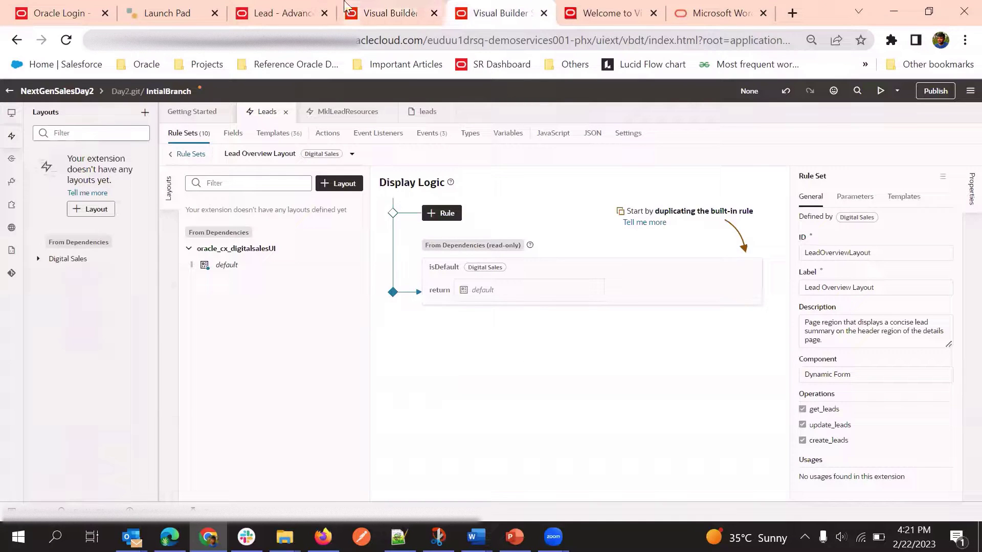
click(414, 9)
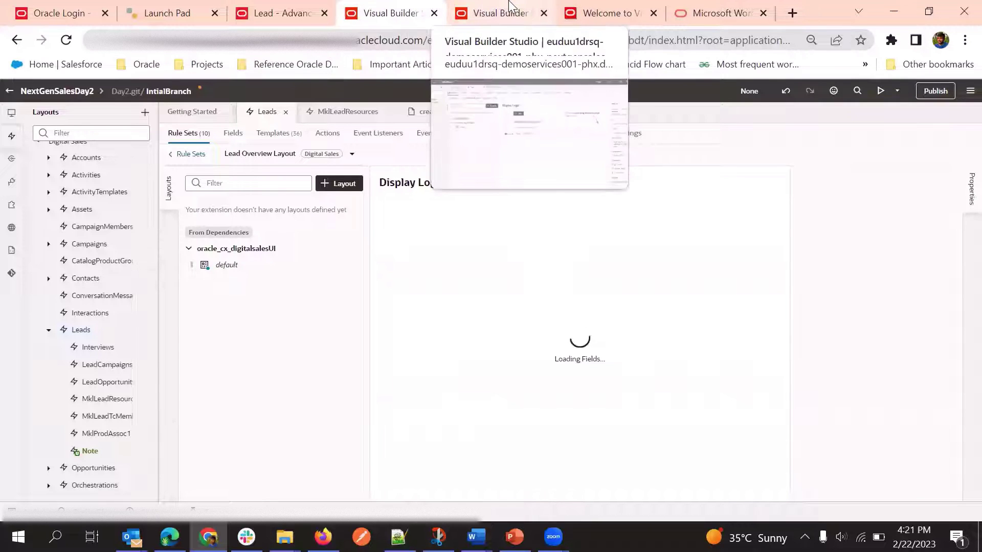
click(486, 8)
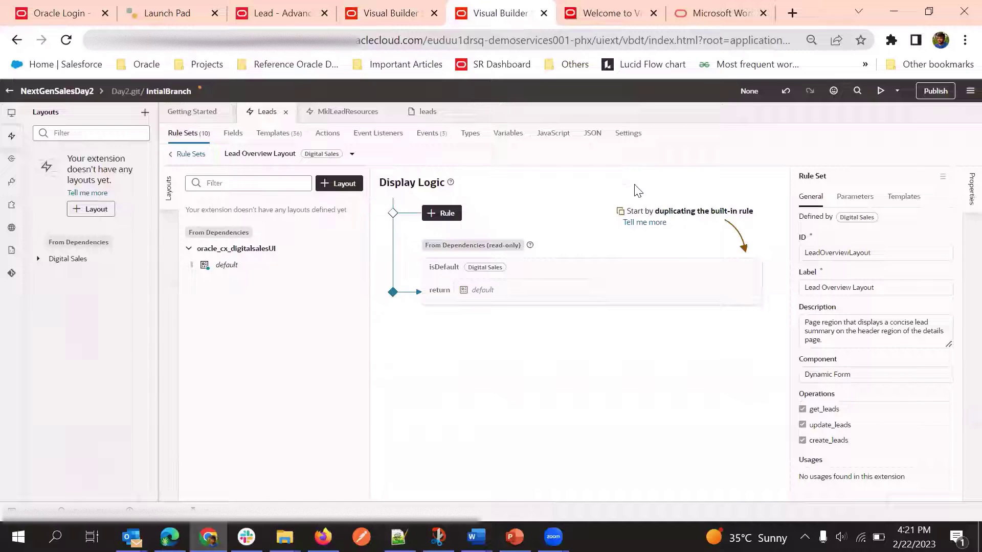
click(406, 5)
click(481, 6)
click(429, 7)
click(477, 7)
click(424, 7)
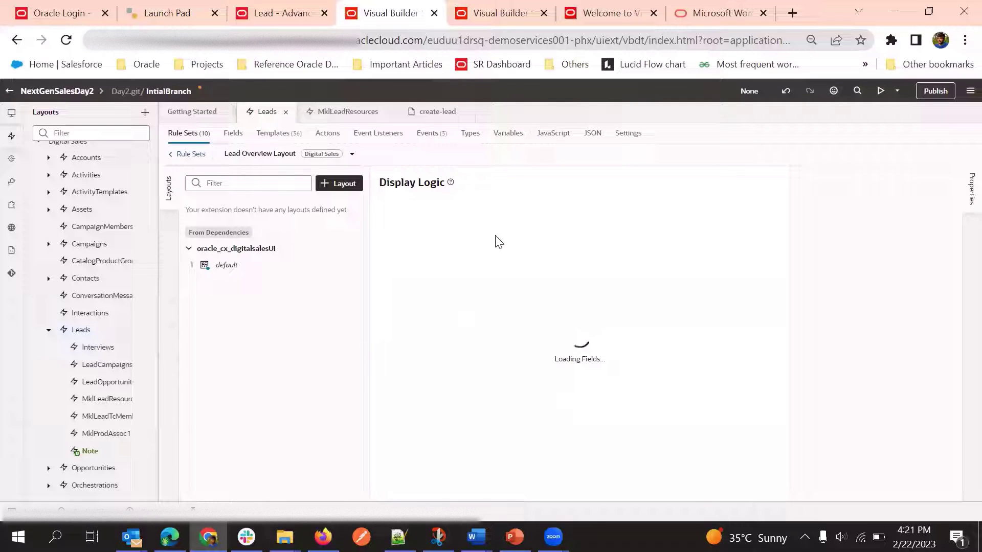
click(531, 10)
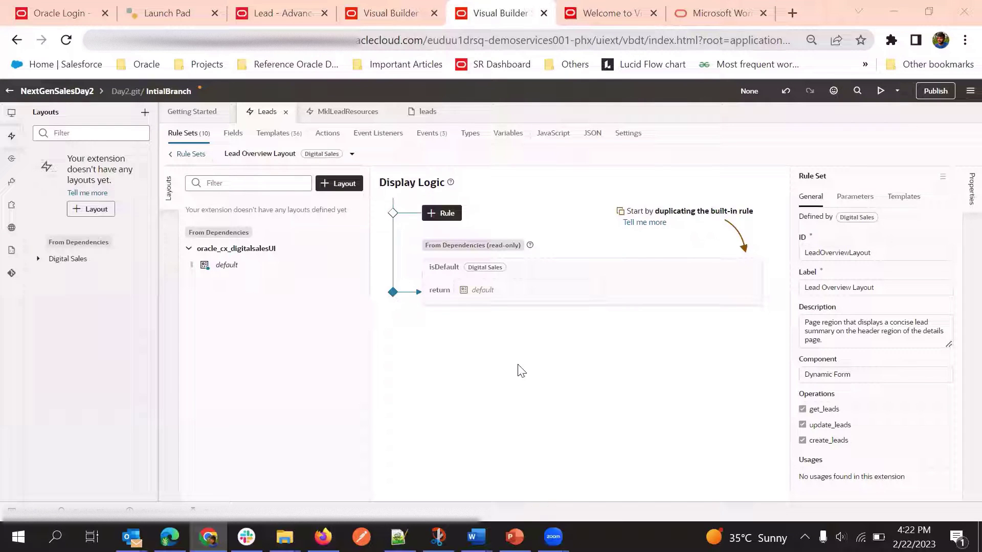
mouse_move(658, 279)
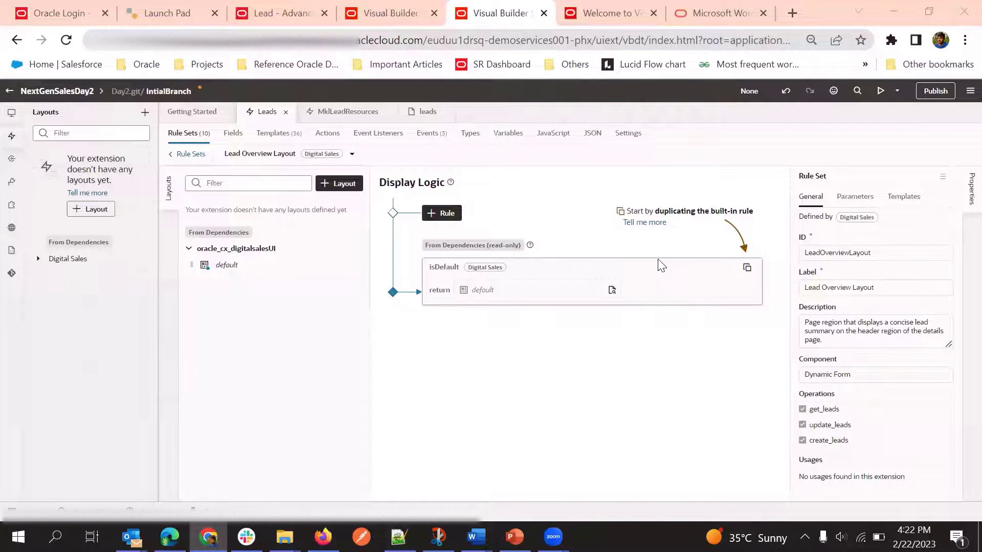
click(653, 263)
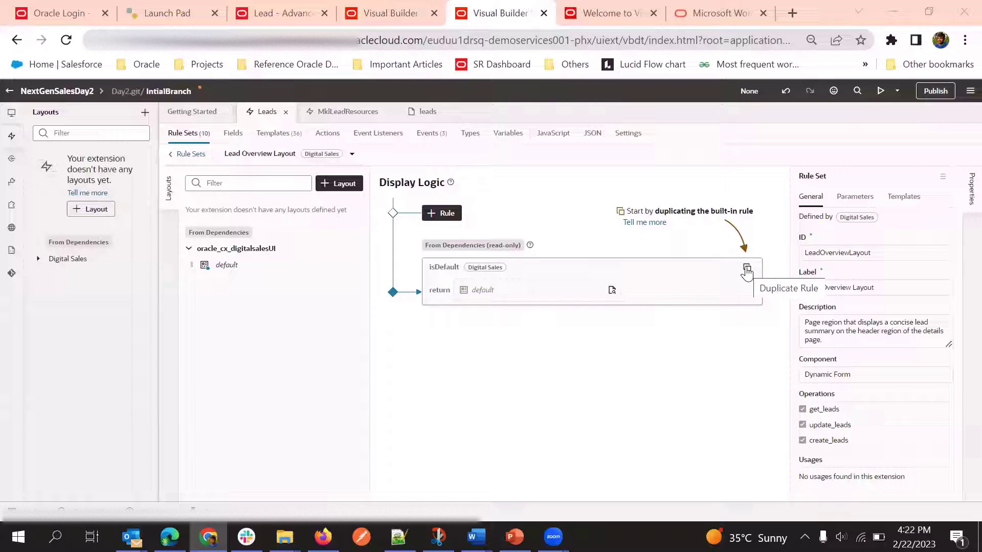
Duplicate the isDefault rule with a layout copy, naming it Default Lead Overview Layout
click(747, 270)
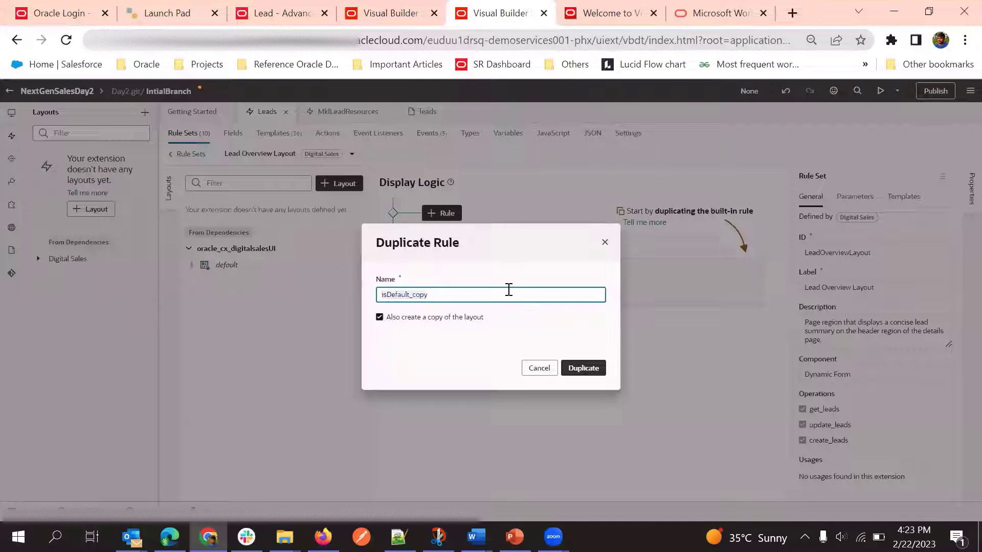
key(ctrl+a)
key(BackSpace)
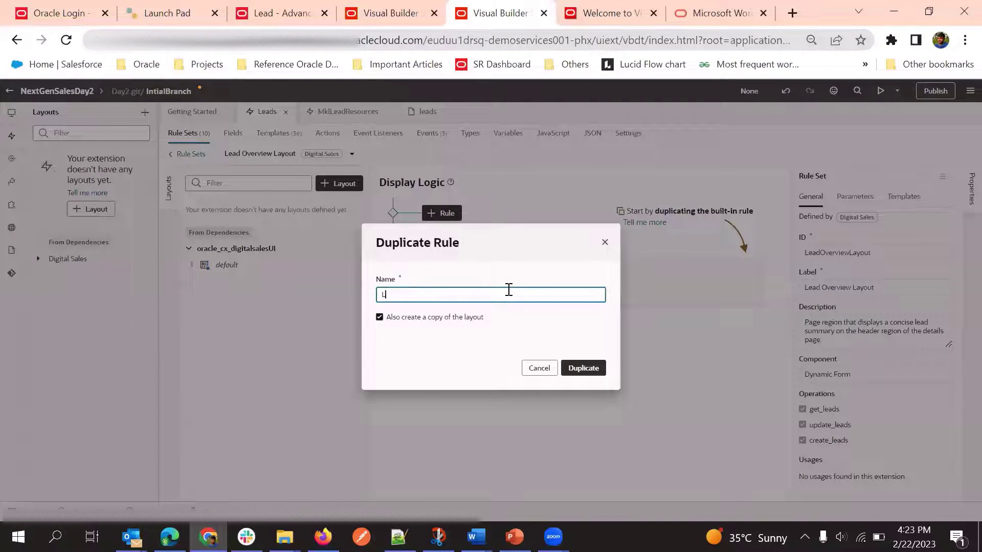
text(Lead)
key(BackSpace)
key(BackSpace)
key(BackSpace)
key(BackSpace)
text(ervi)
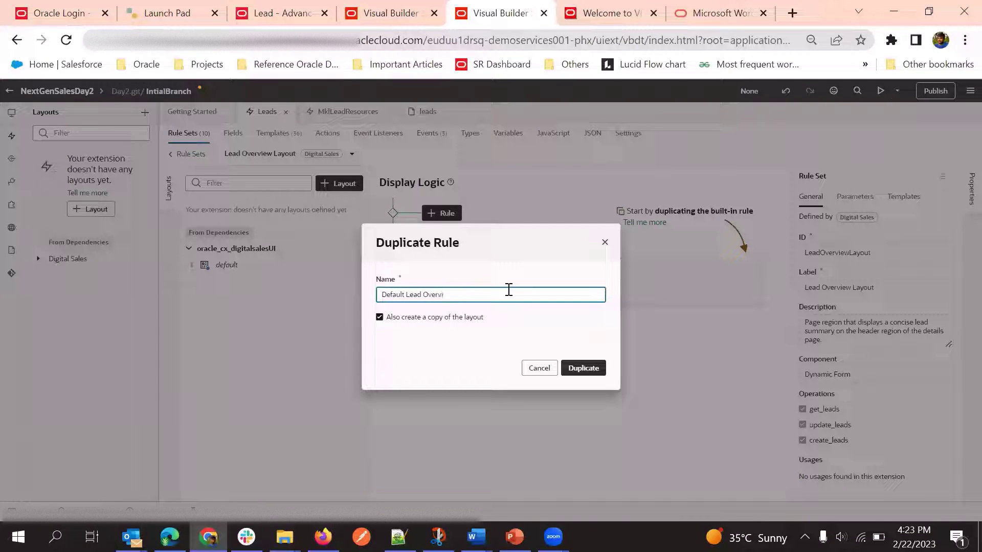
text(ew Layout)
click(590, 368)
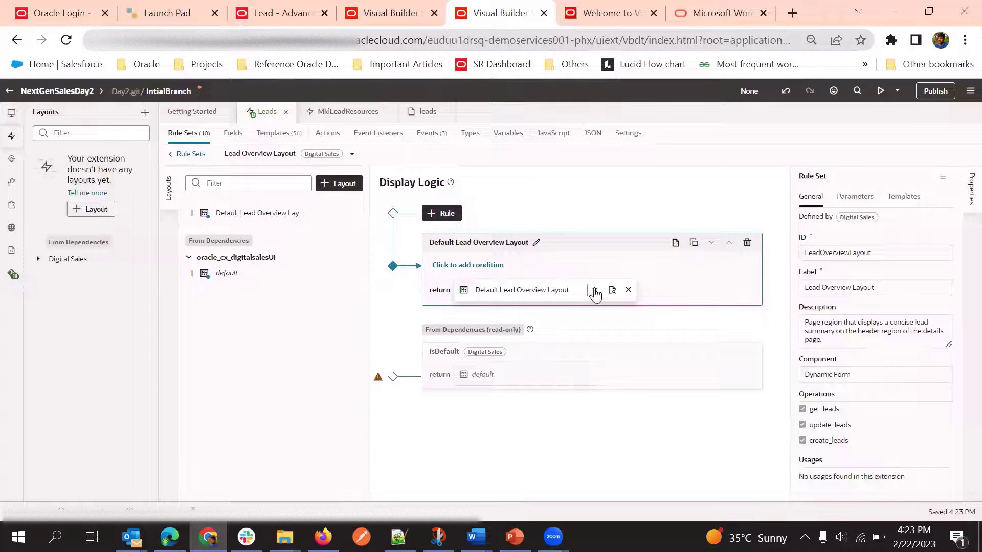
Open the Default Lead Overview Layout showing its Summary Form template and six extra fields
click(612, 290)
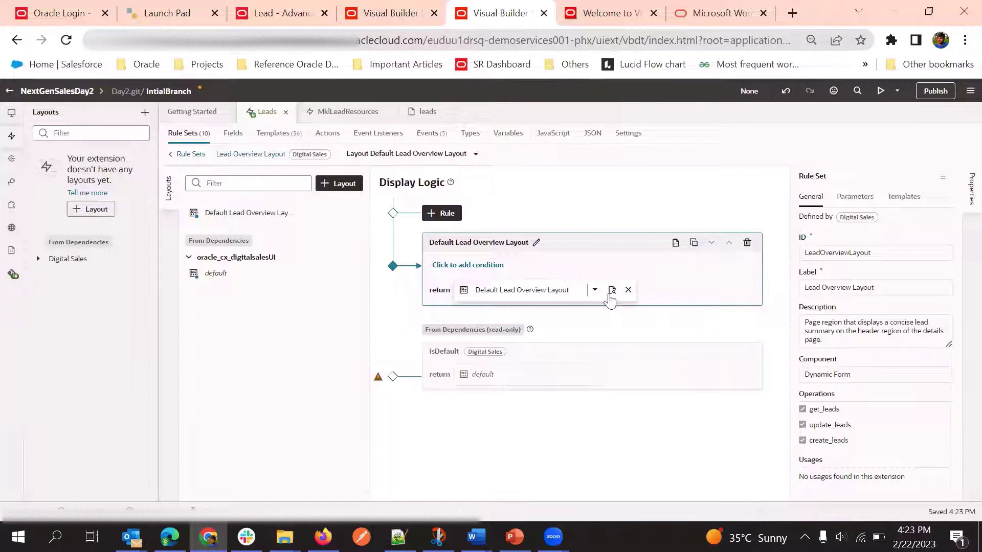
click(610, 291)
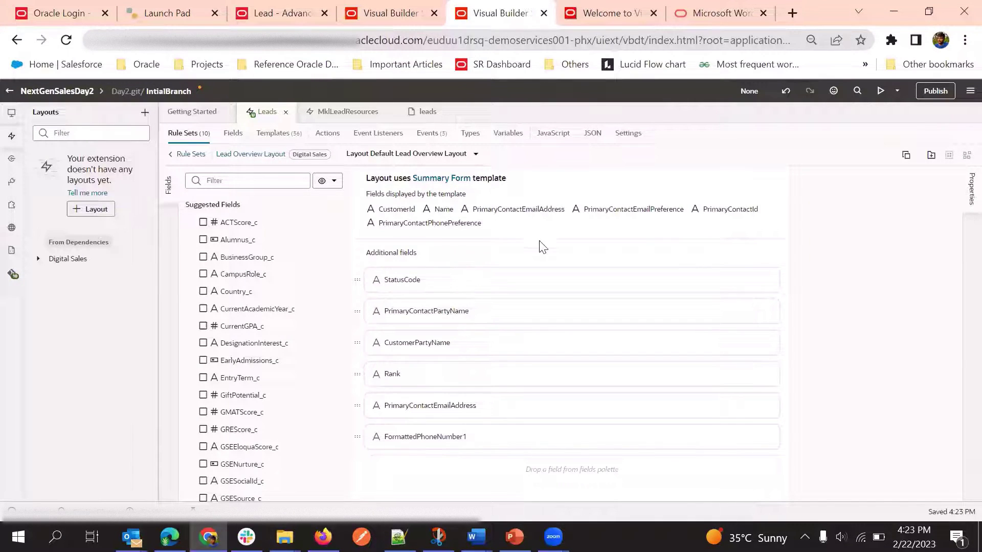
Select the form to show the Default Lead Overview Layout's properties
click(533, 267)
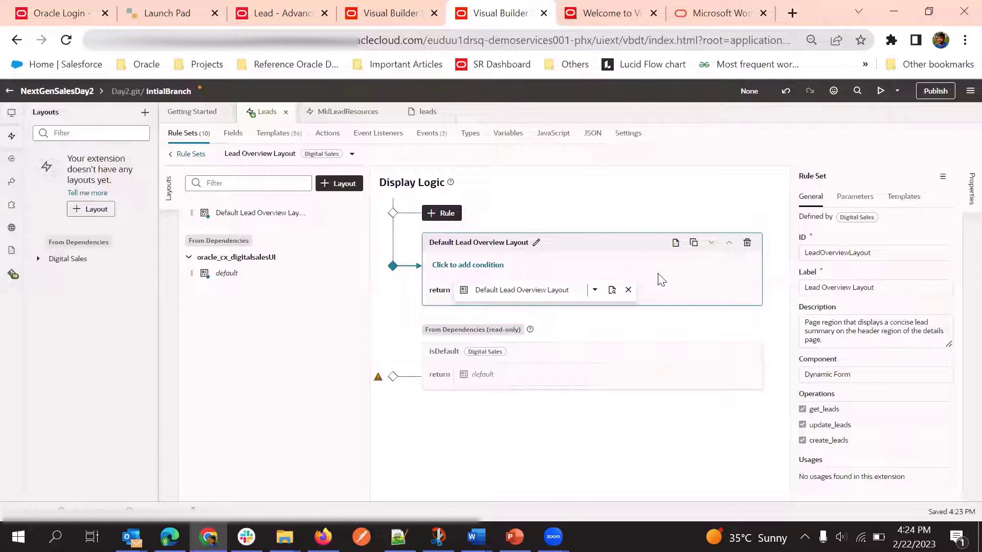
Reopen the Default Lead Overview Layout, then switch to the open lead record tab
click(612, 290)
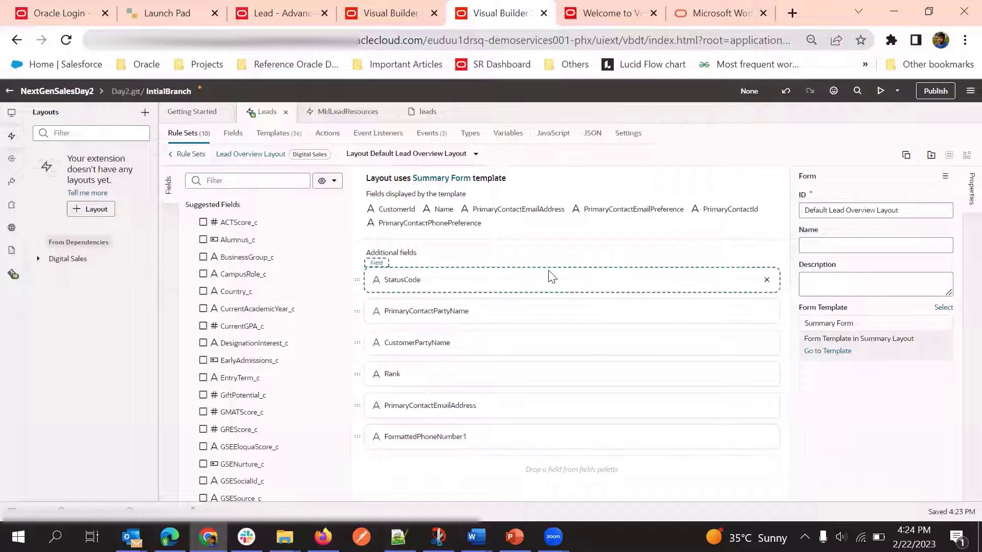
click(287, 6)
Review the Advanced Consulting - Green Server 3000 lead, then return to the layout editor's Fields Filter
click(598, 128)
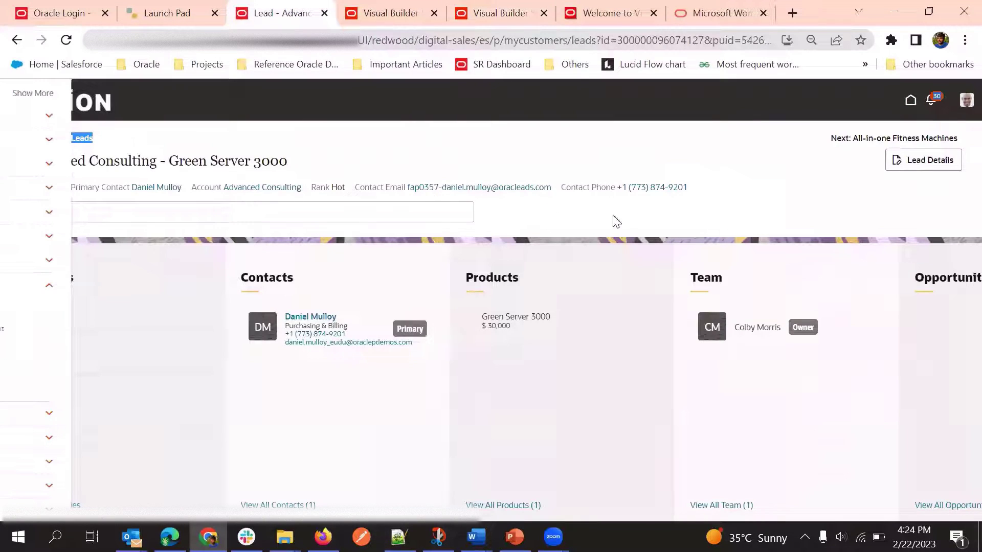
click(529, 8)
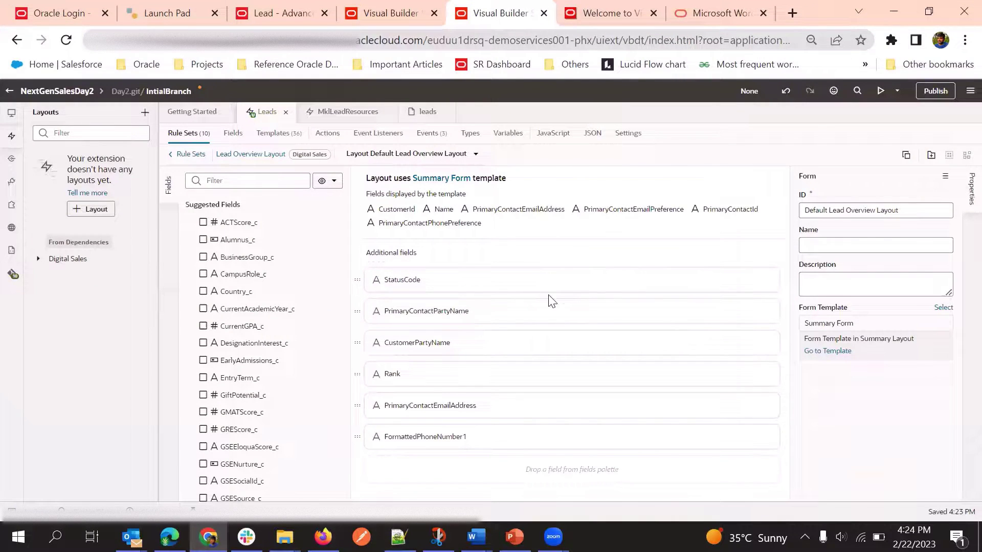
click(417, 11)
click(532, 7)
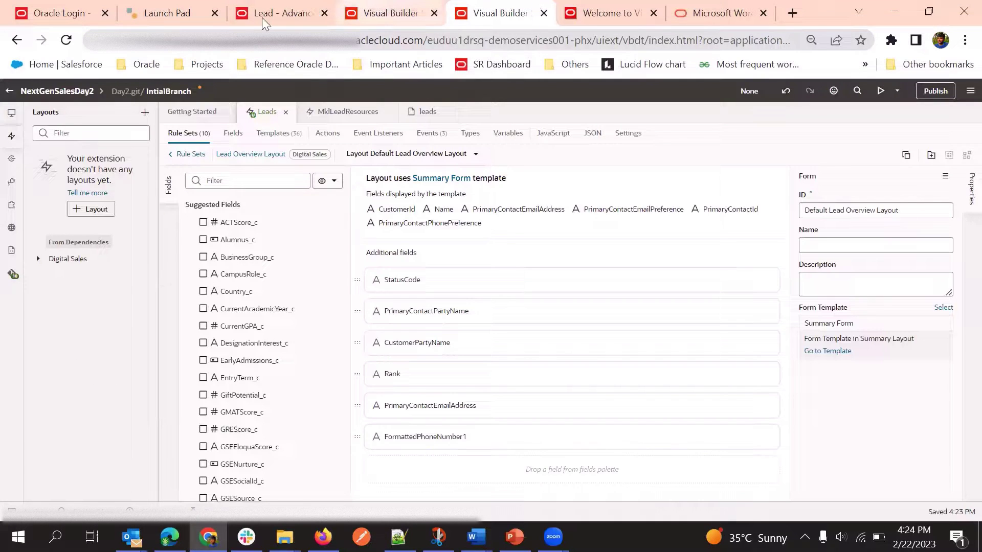
click(261, 16)
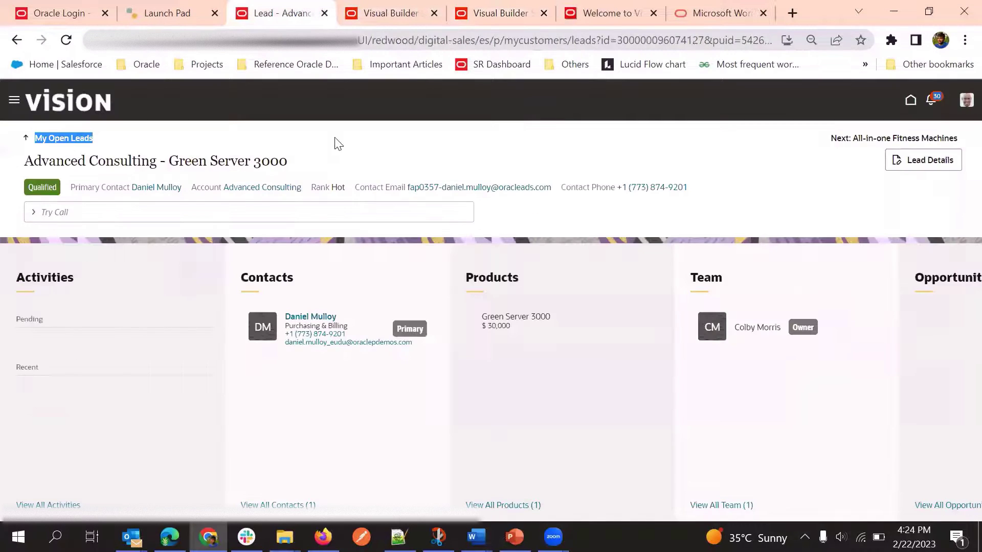
click(496, 7)
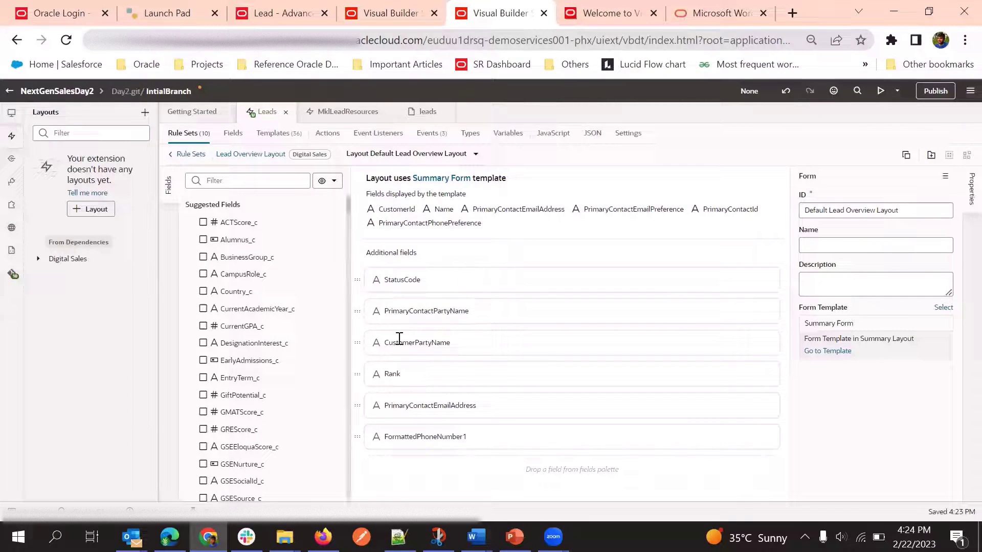
click(253, 182)
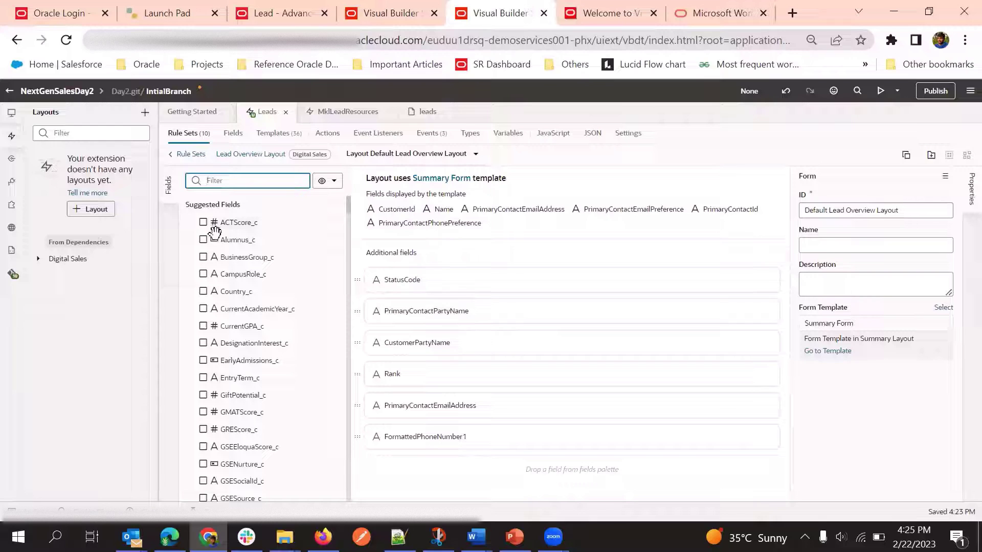
Filter the fields for DealAmount and add it as the seventh additional field, label hint Deal Size
scroll(230, 258, down, 2)
scroll(234, 279, up, 2)
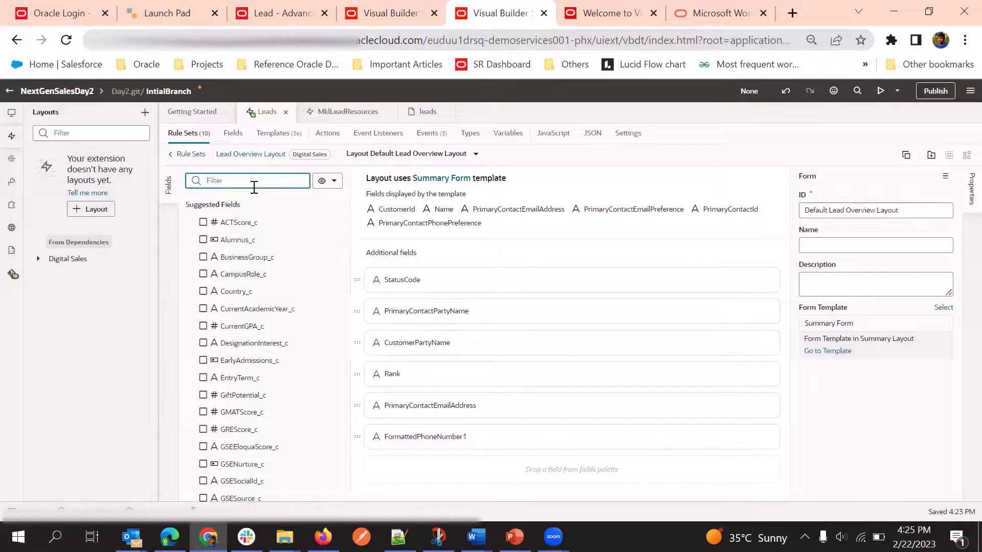
text(Dea)
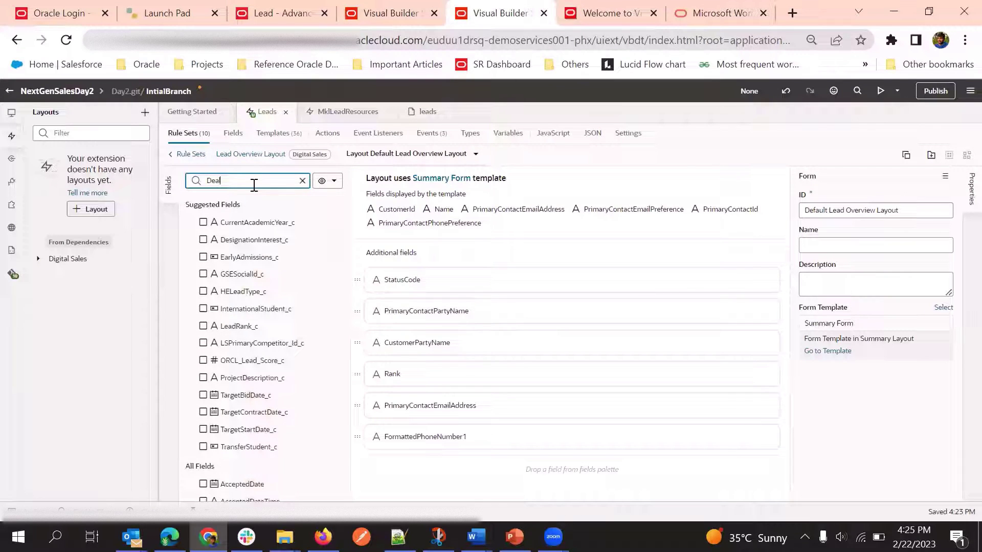
text(lAmount)
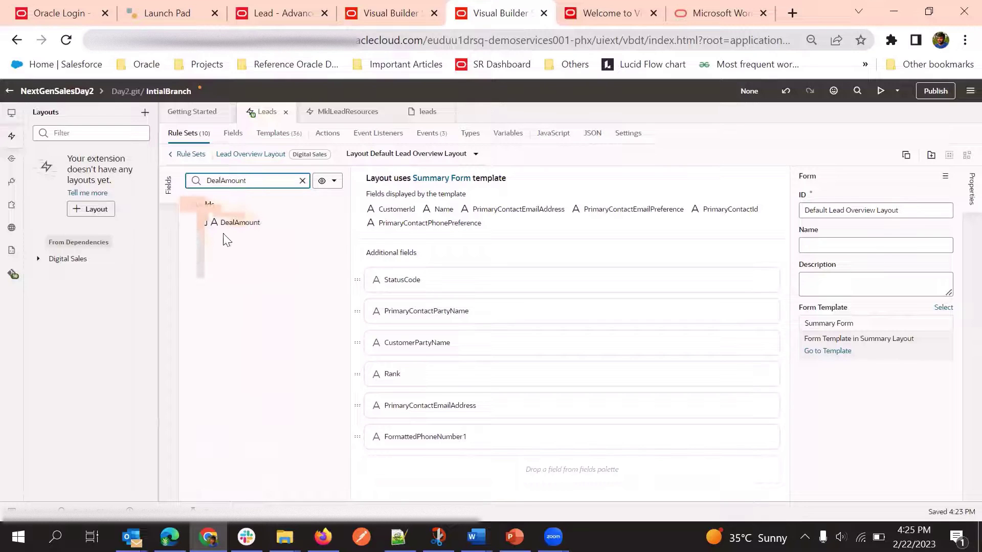
click(202, 223)
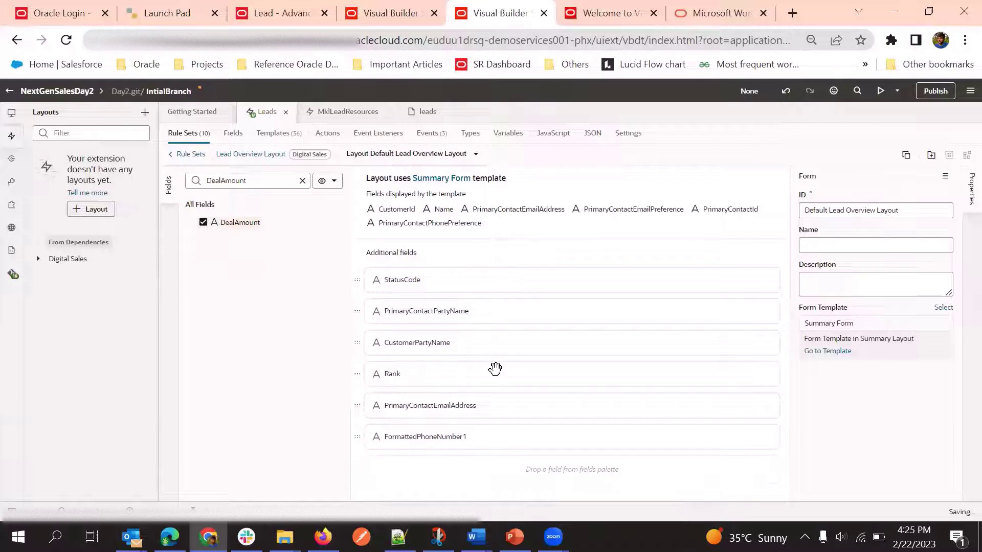
scroll(469, 302, down, 1)
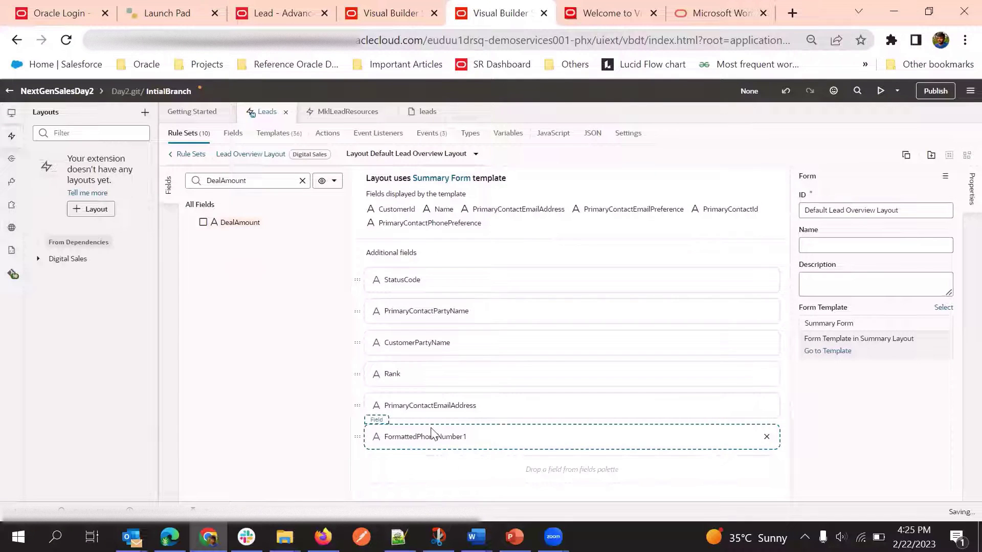
click(203, 222)
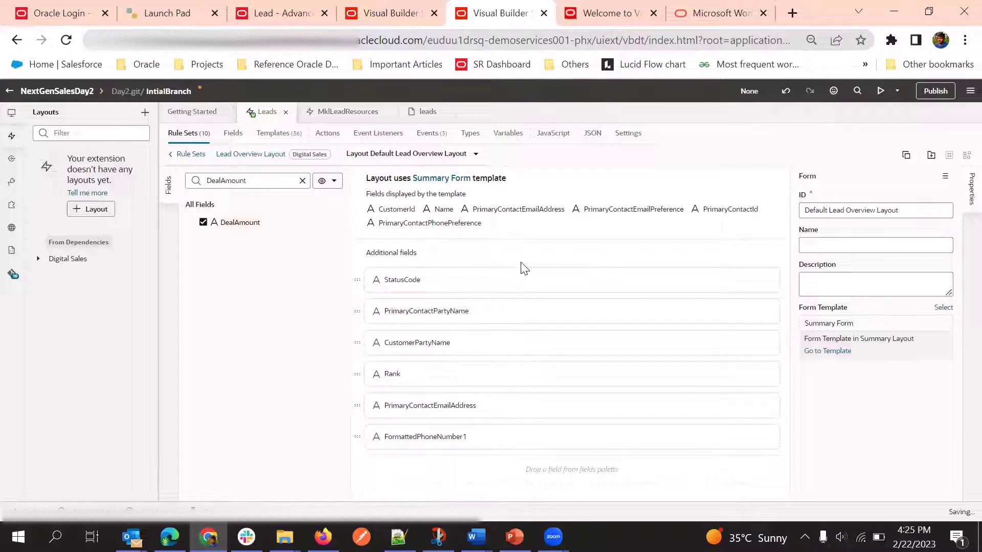
scroll(460, 440, down, 1)
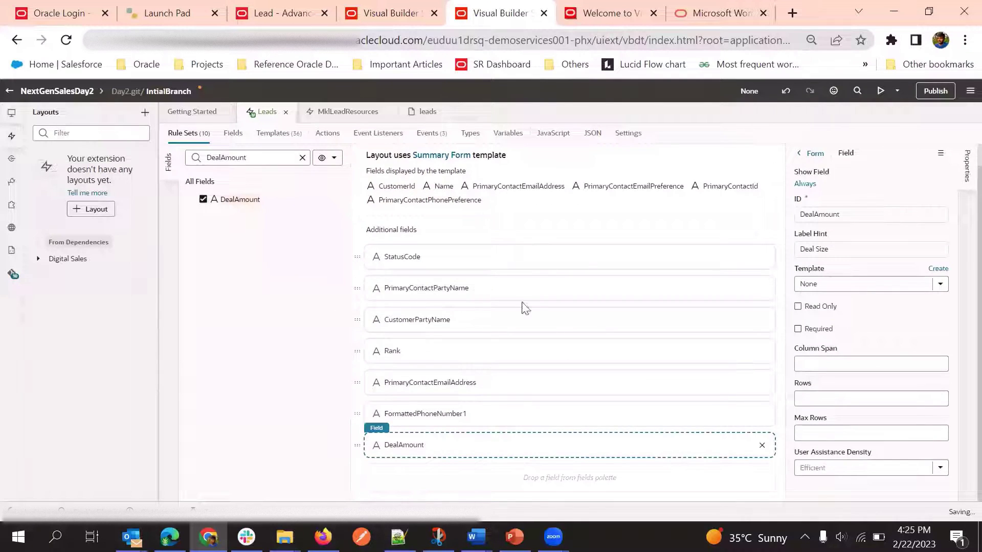
Bring up the 'Lead - Advanced Consulting' record page for Green Server 3000
scroll(534, 312, up, 1)
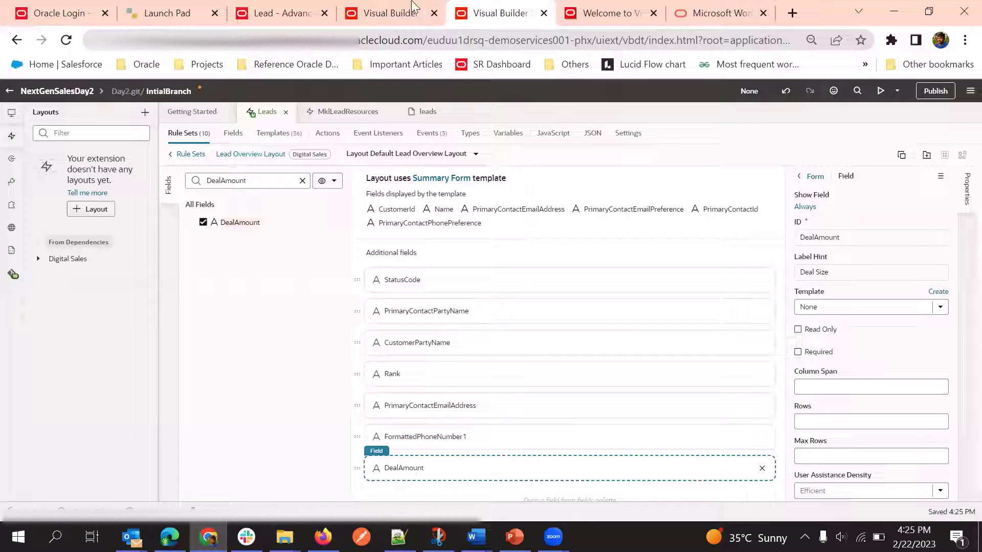
click(281, 13)
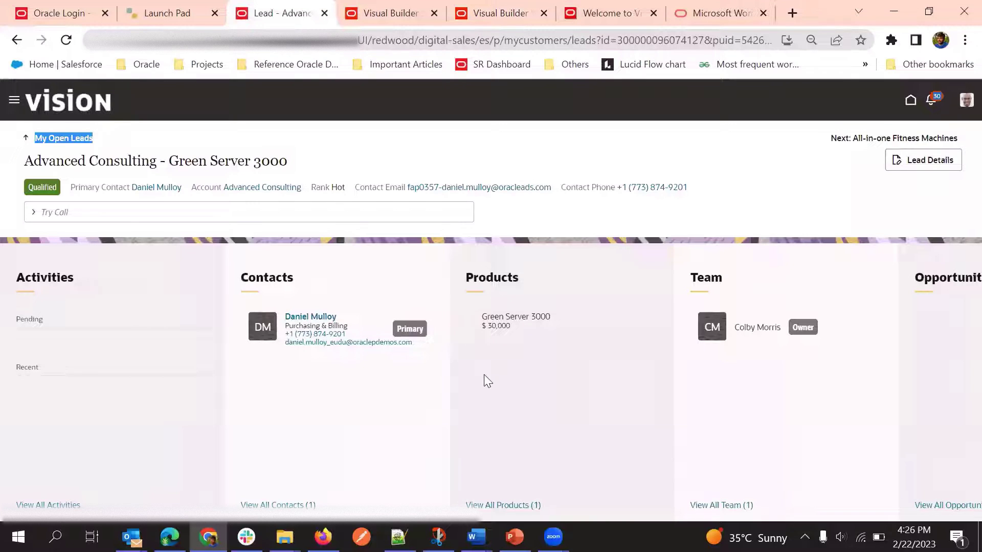
Close the Visual Builder Welcome tab
click(725, 12)
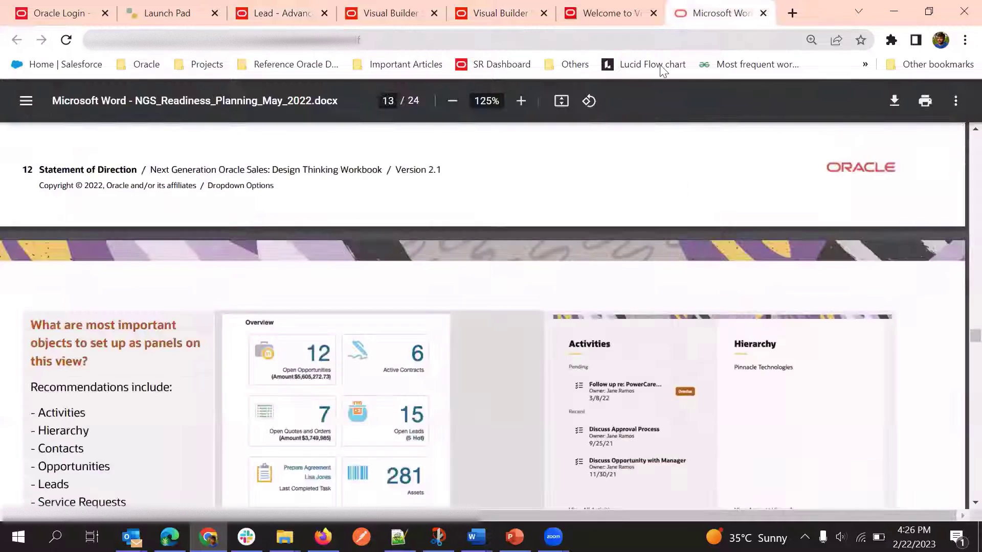
click(516, 21)
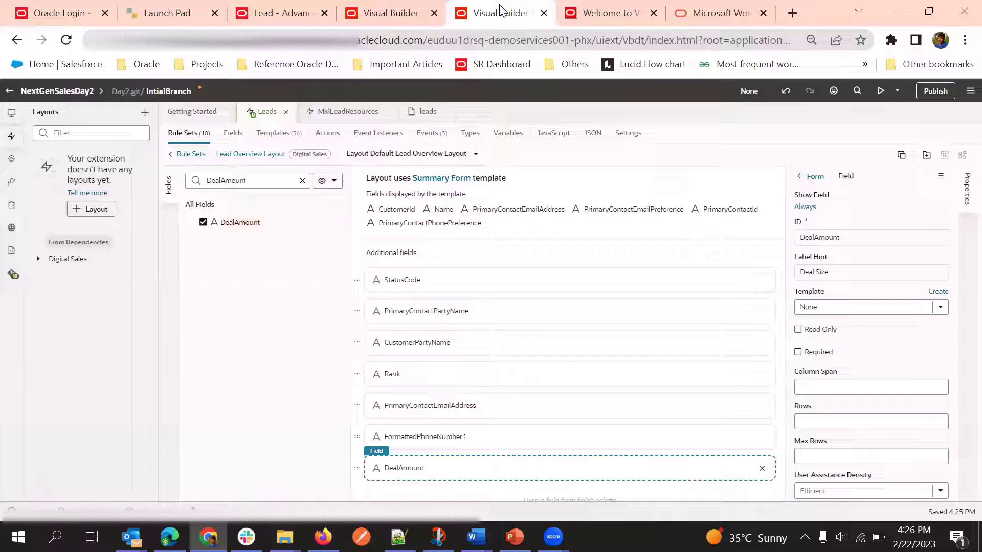
click(652, 13)
click(327, 13)
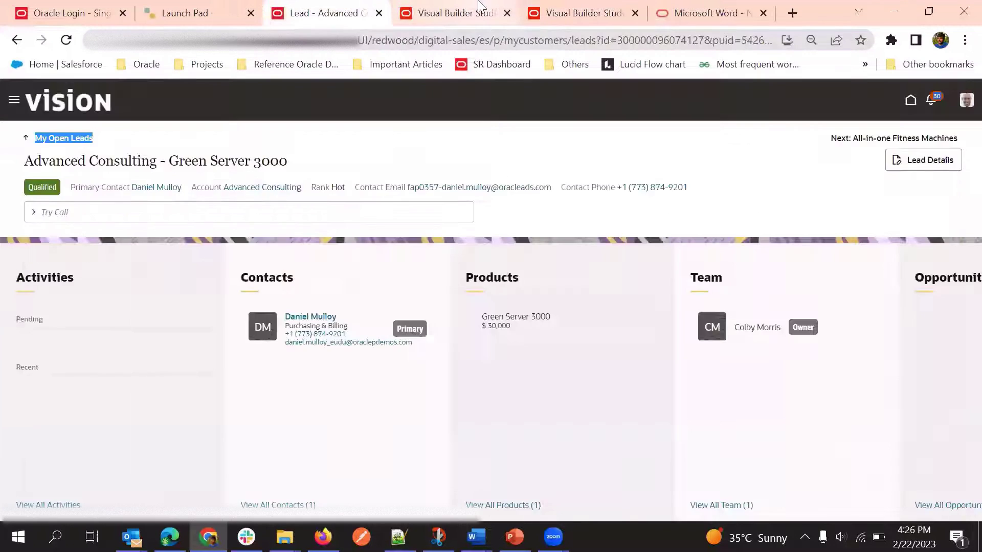
Close the duplicate Visual Builder tab and preview the extension, showing Deal Size 30,000
click(480, 13)
click(606, 13)
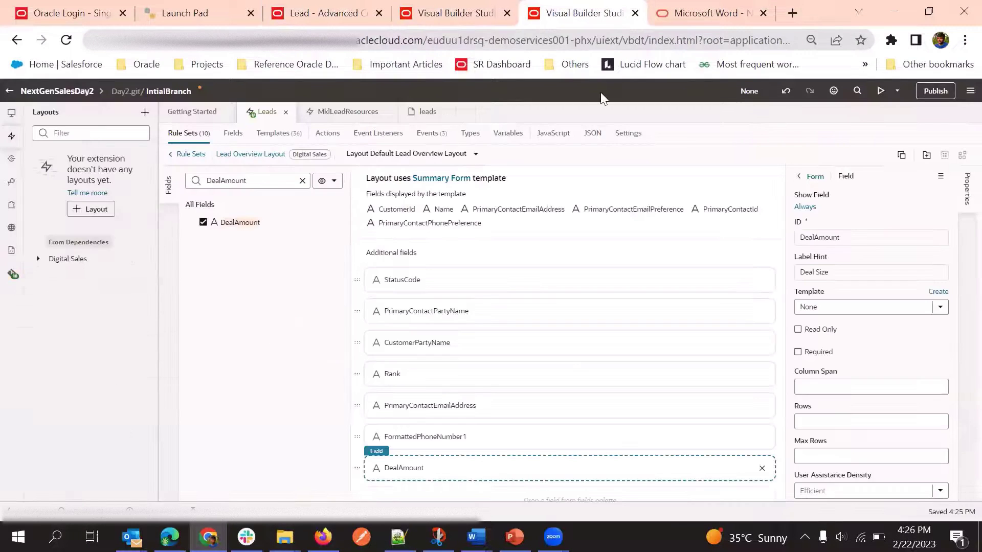
click(506, 17)
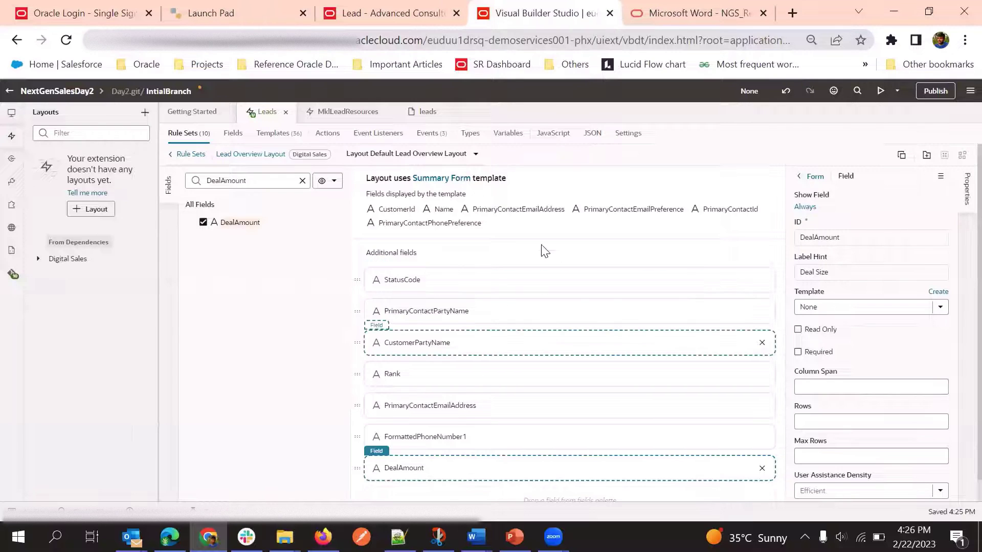
scroll(526, 383, down, 1)
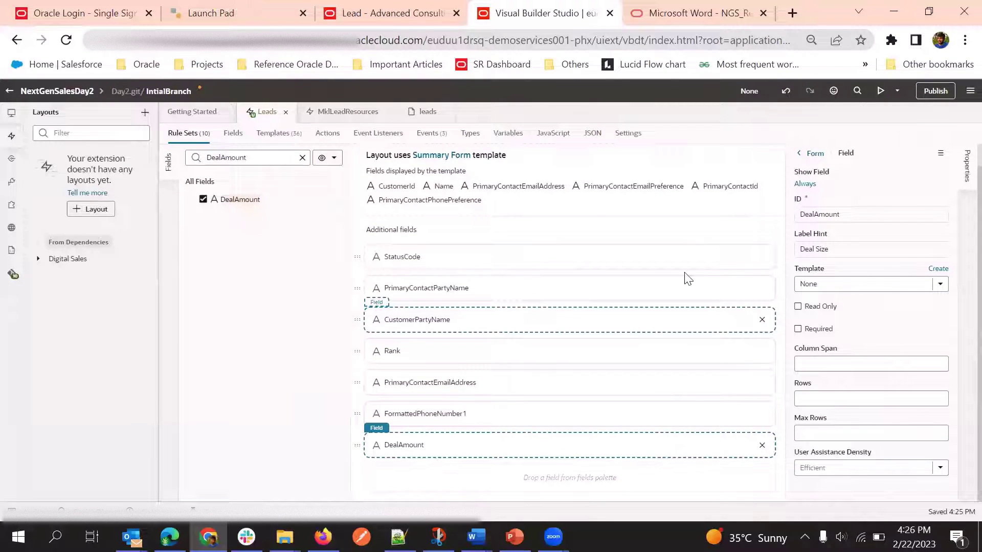
click(880, 91)
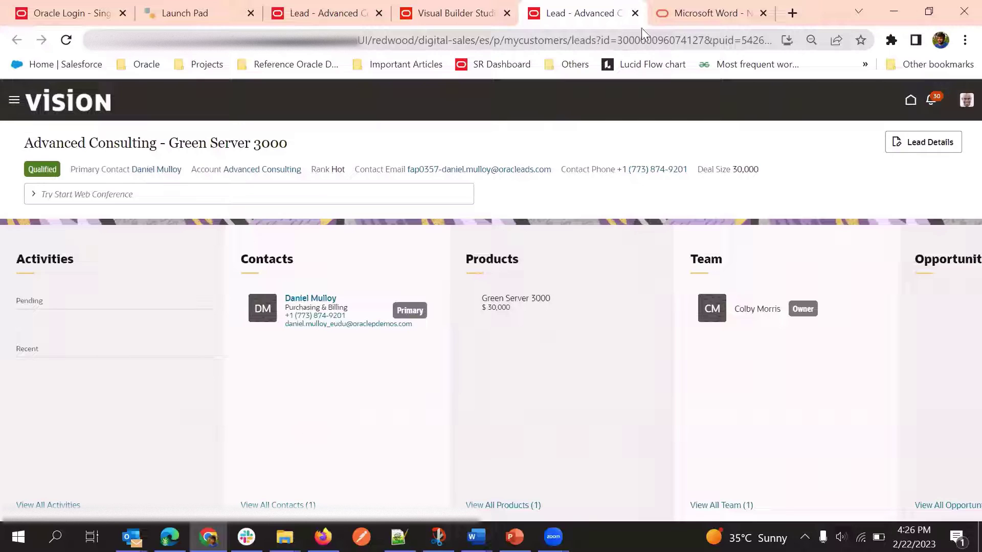
Highlight the Deal Size 30,000 value in the preview header, then return to the layout editor
click(623, 41)
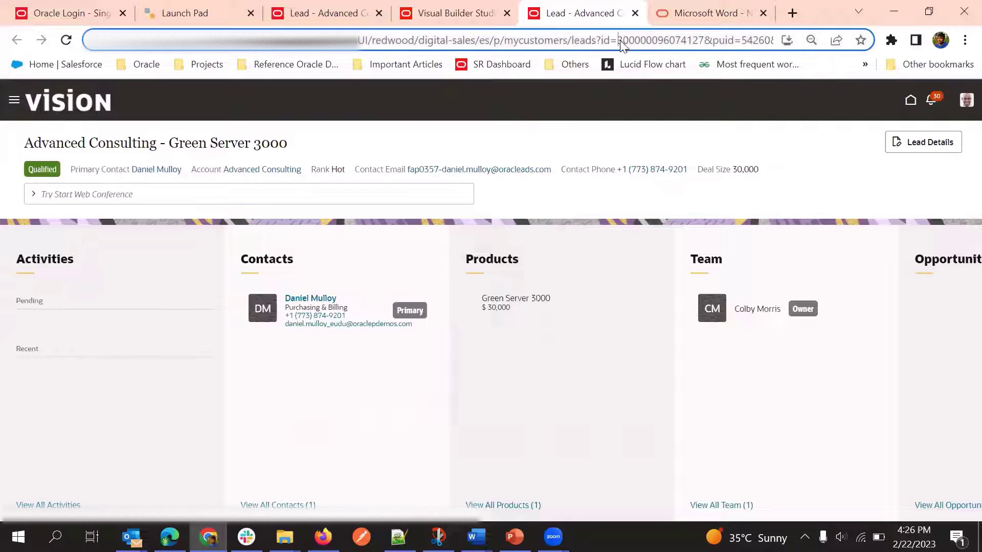
click(607, 136)
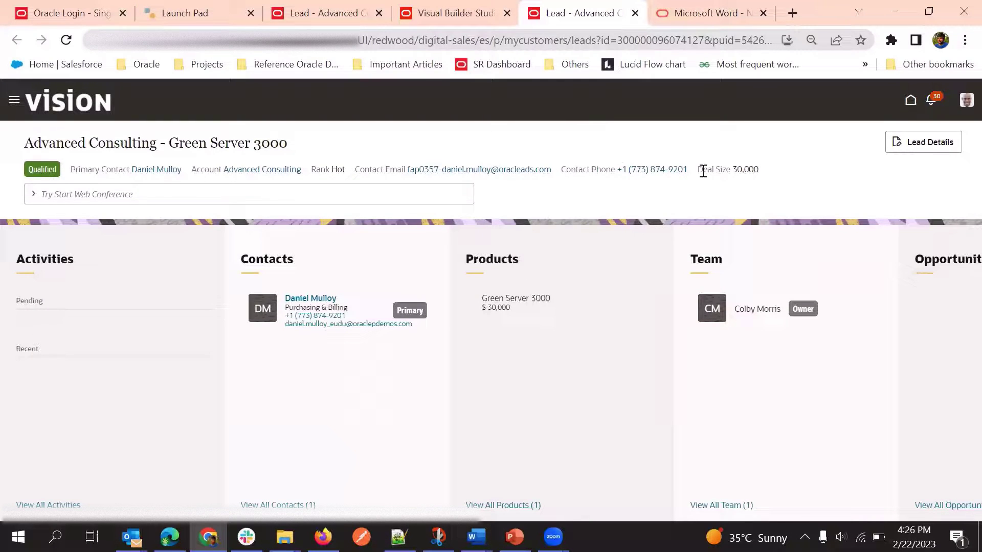
drag(699, 170, 764, 168)
click(718, 176)
drag(702, 169, 763, 174)
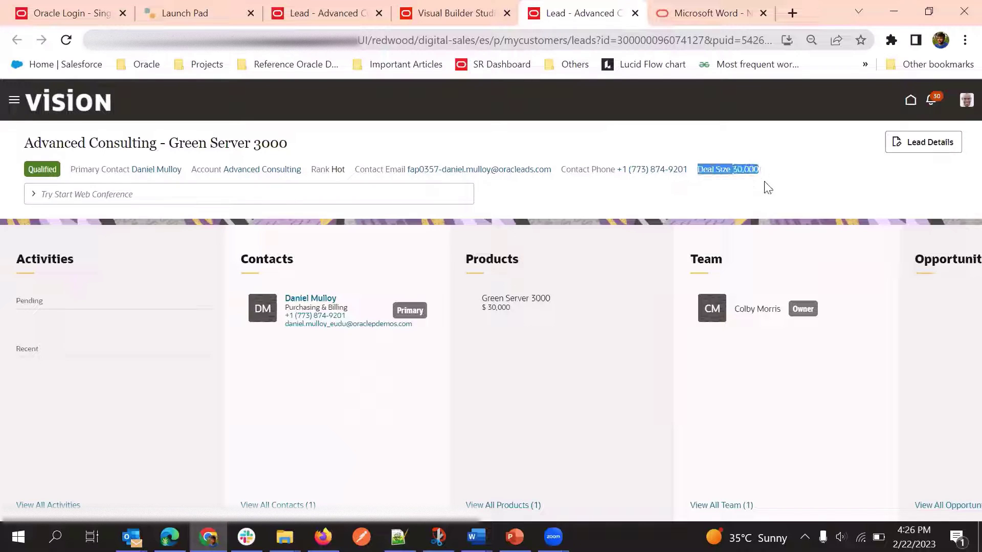
click(715, 194)
click(462, 10)
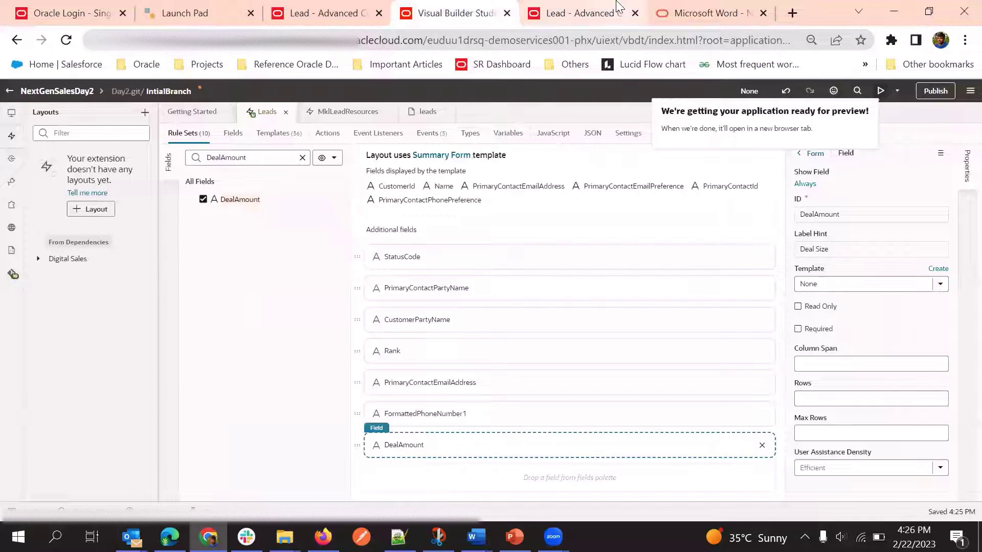
Switch to the 'Lead - Advanced C' preview tab showing Deal Size 30,000
click(603, 12)
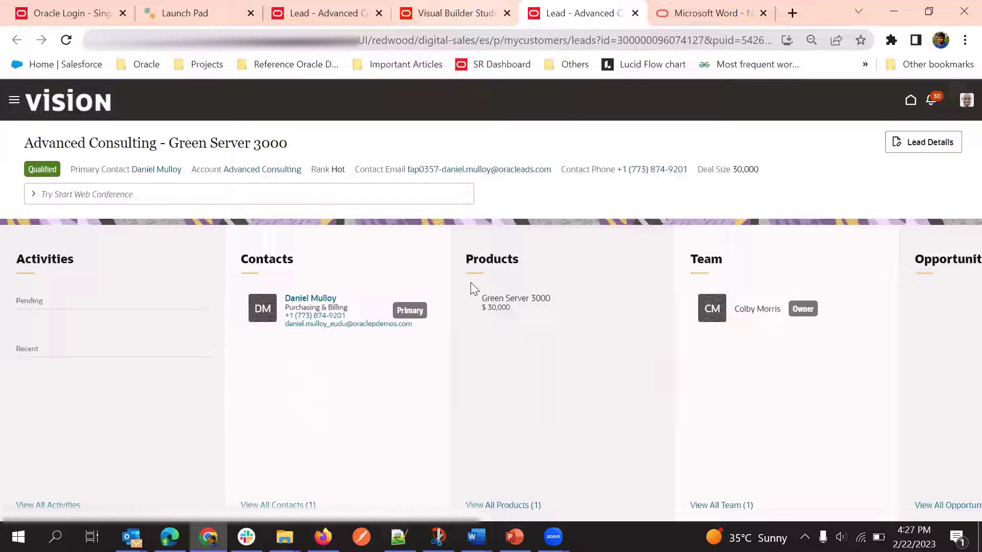
Clear the DealAmount field search and view the original lead page for comparison
key(ctrl+shift+Tab)
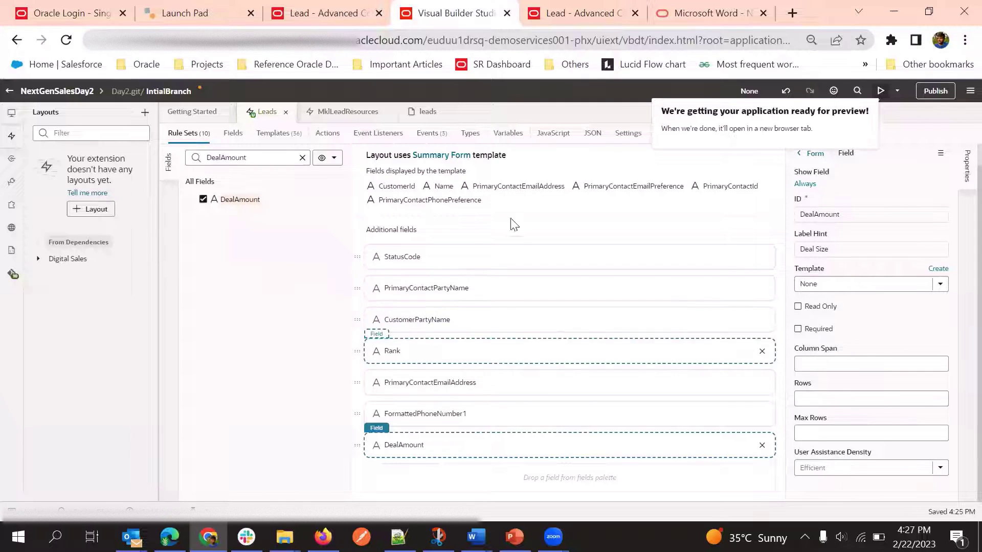
click(302, 157)
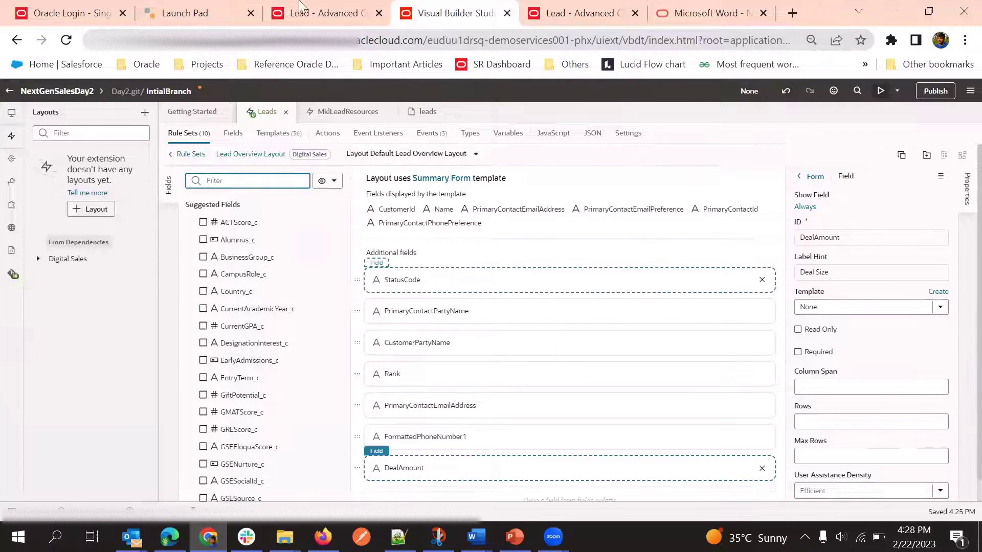
click(322, 13)
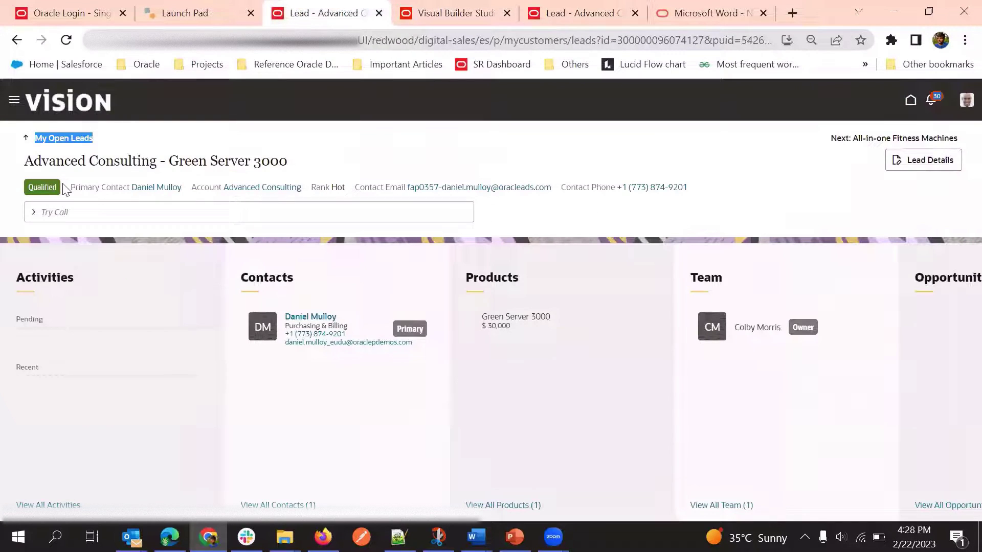
click(327, 188)
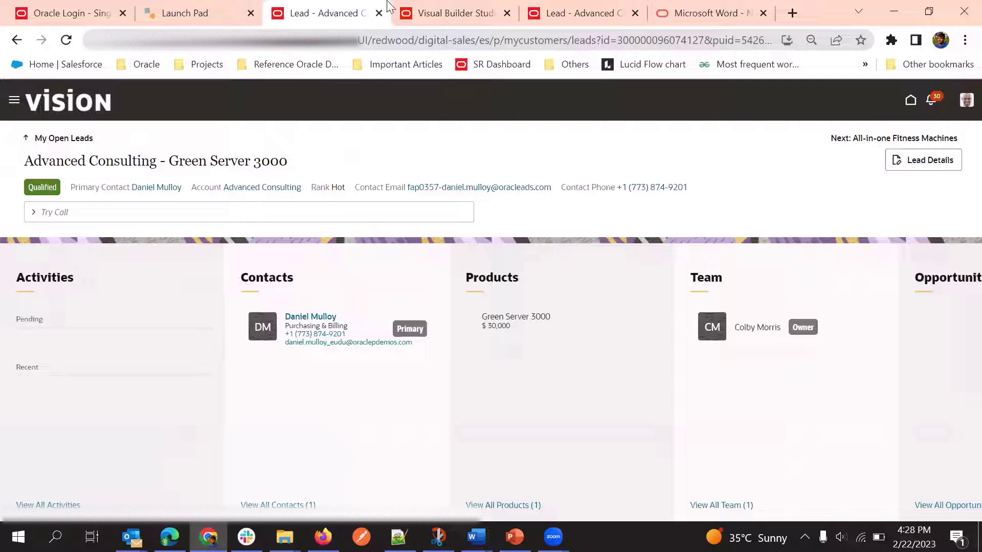
Compare the previewed Deal Size header against the layout editor, ending in the editor
click(574, 4)
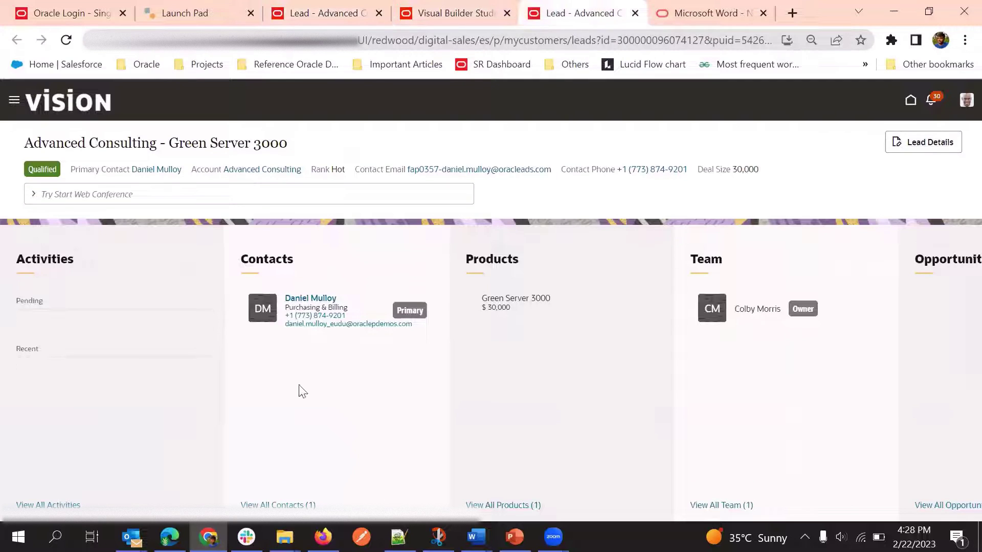
click(427, 5)
click(563, 6)
click(494, 10)
click(562, 6)
click(417, 7)
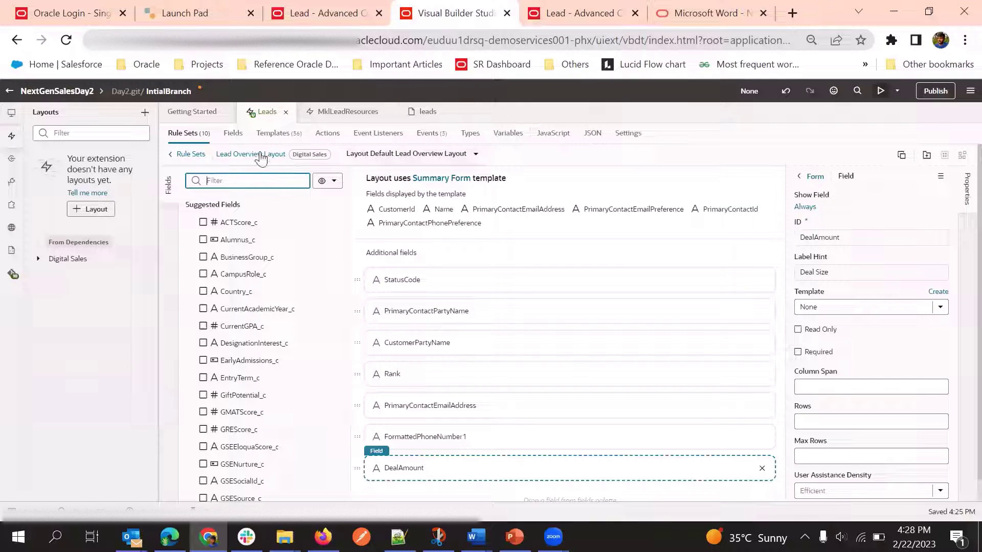
Go back from the Lead Overview Layout to the Leads rule sets list
click(260, 156)
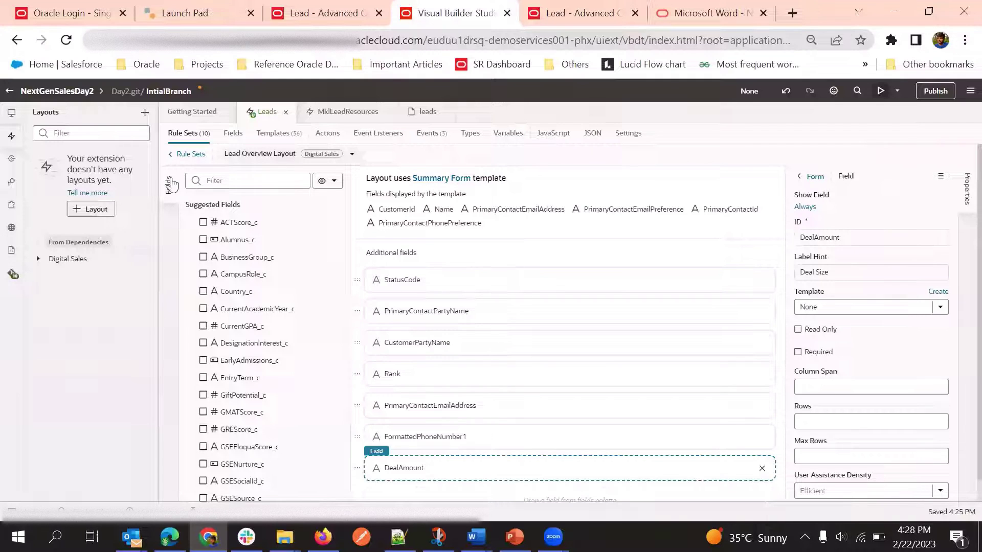
click(185, 155)
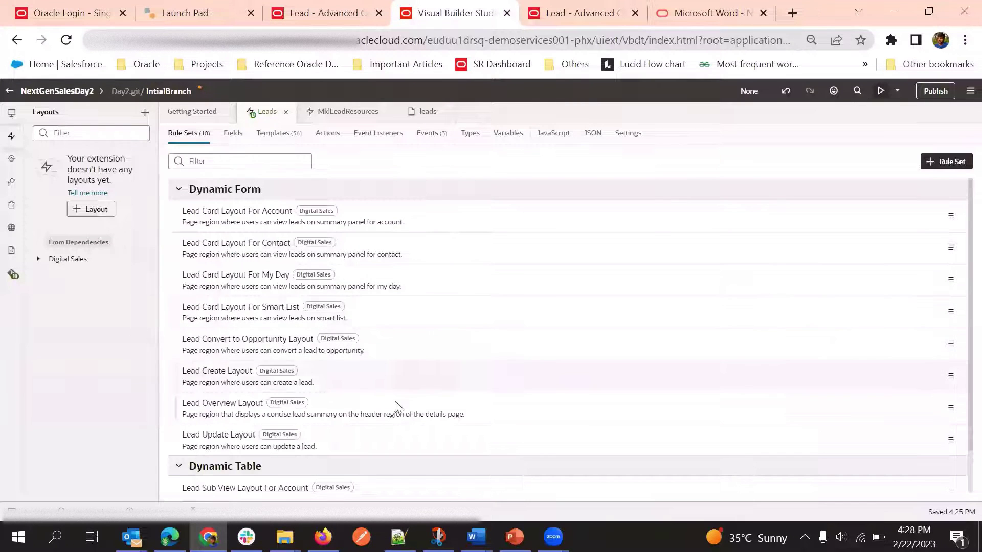
scroll(402, 372, down, 1)
scroll(423, 328, up, 1)
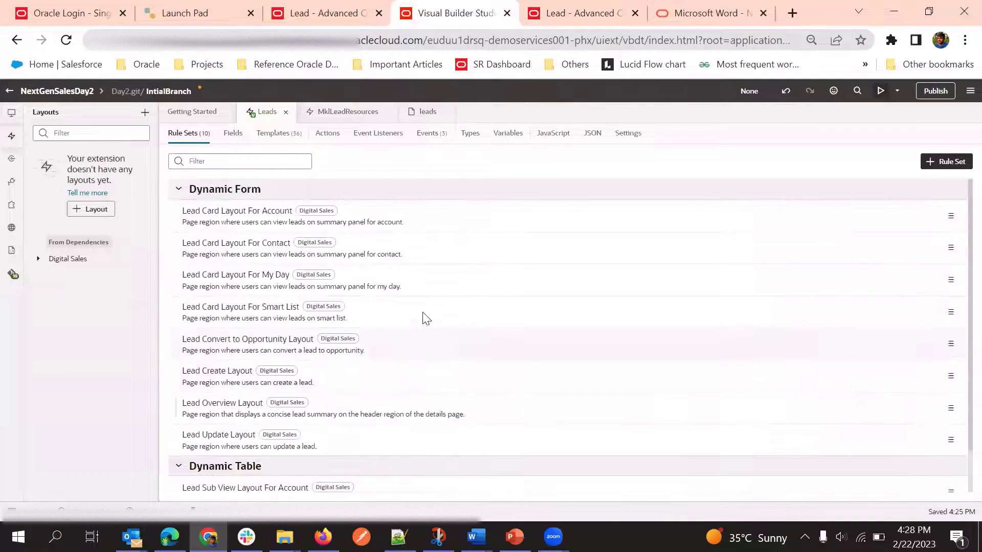
scroll(438, 296, down, 1)
scroll(443, 309, up, 1)
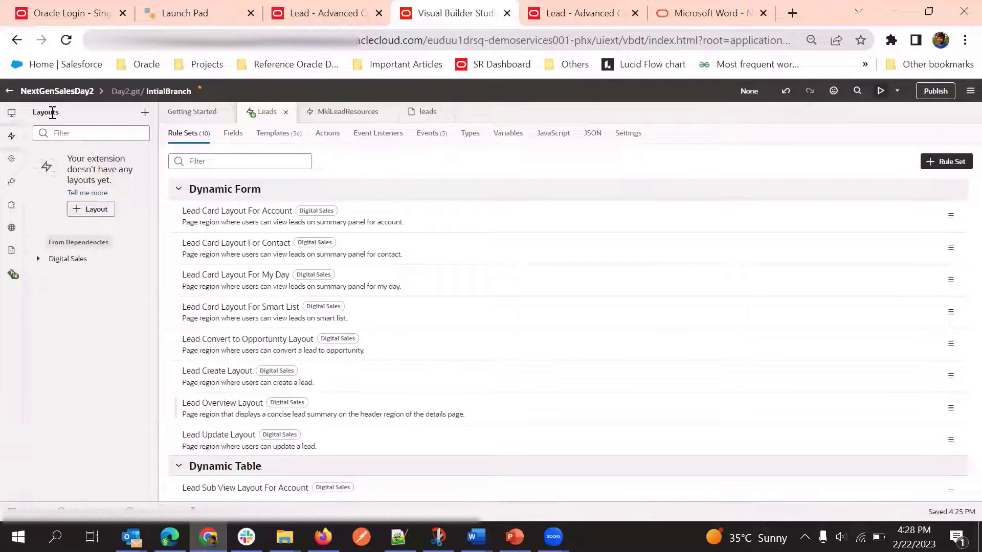
Collapse and reopen the Layouts side panel several times, leaving it open
click(13, 137)
click(13, 137)
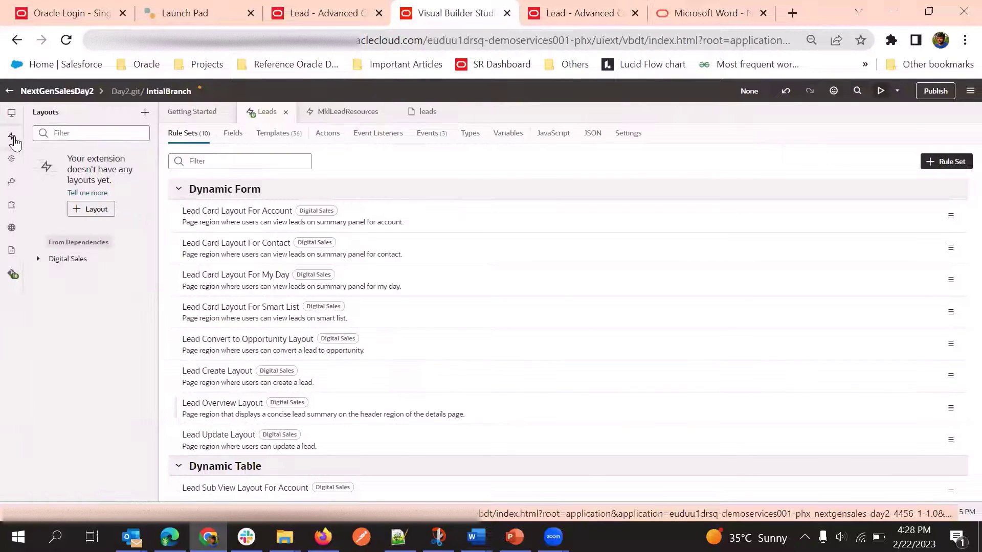
click(13, 137)
click(13, 137)
click(13, 137)
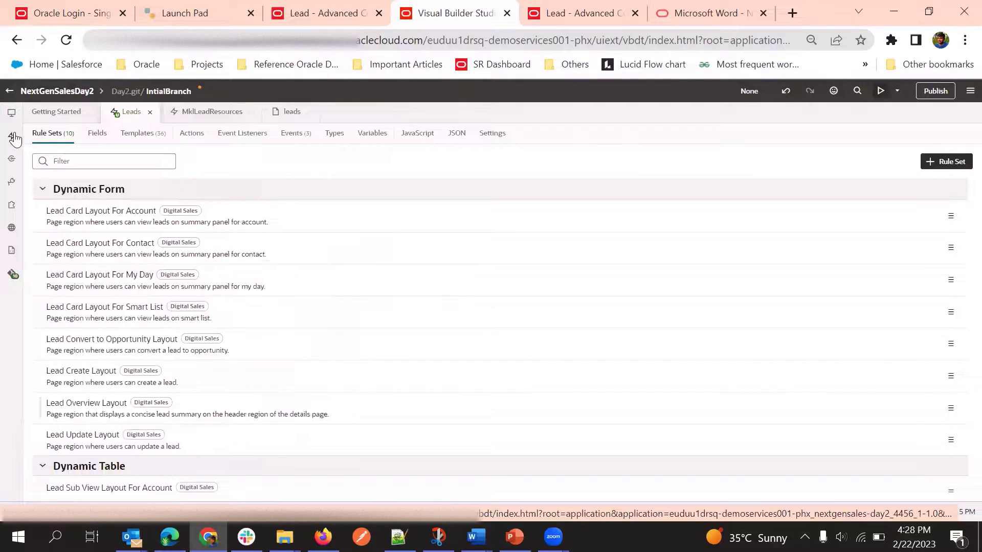
click(13, 137)
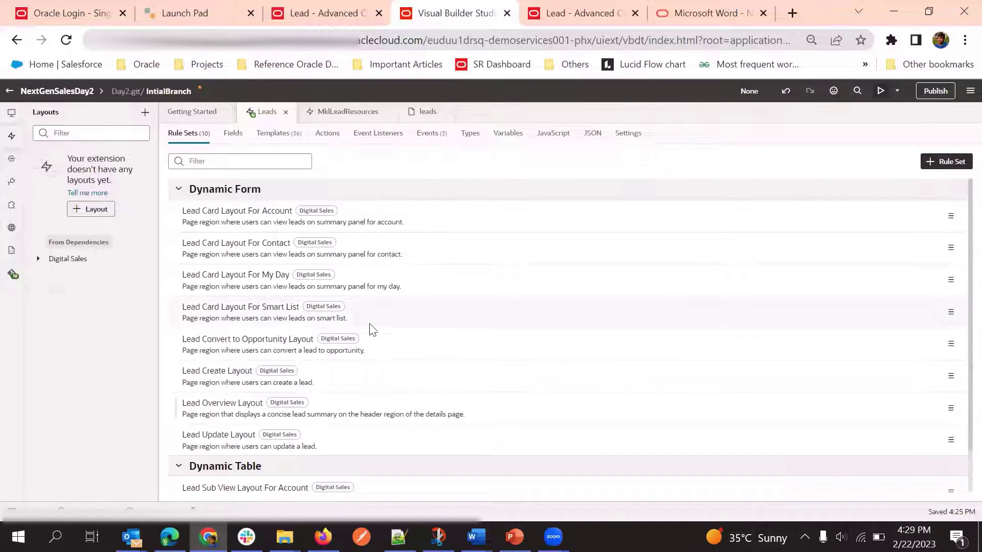
scroll(333, 383, down, 1)
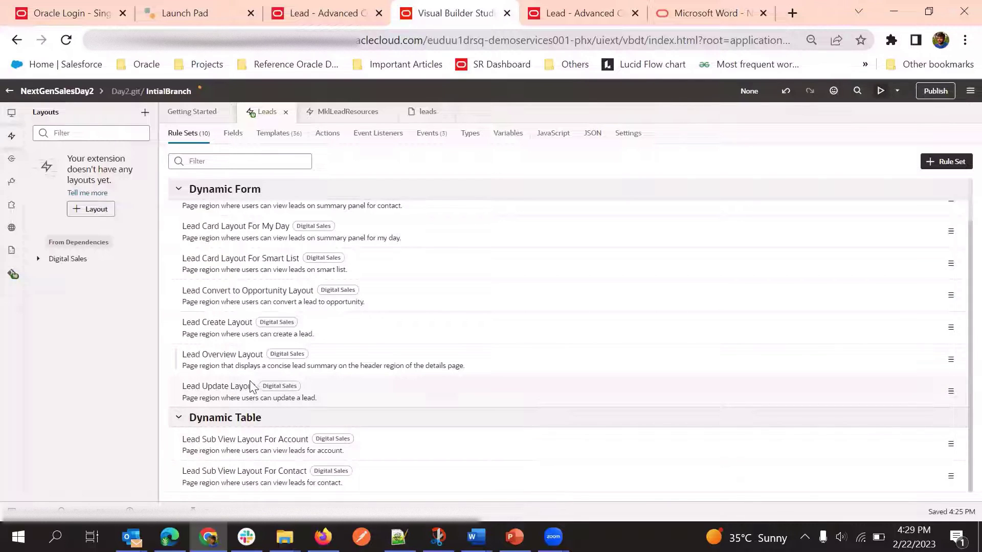
click(346, 391)
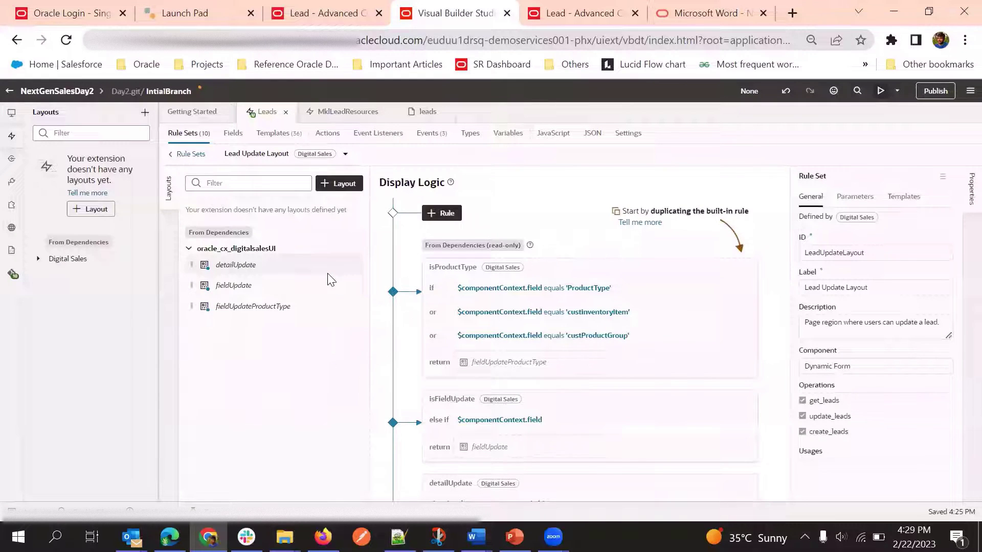
scroll(574, 223, down, 3)
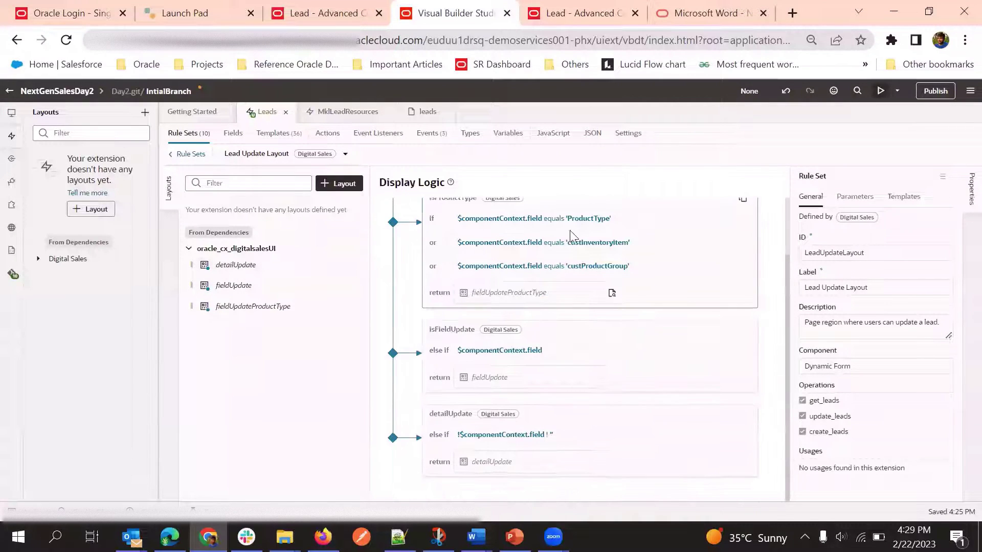
scroll(607, 298, up, 1)
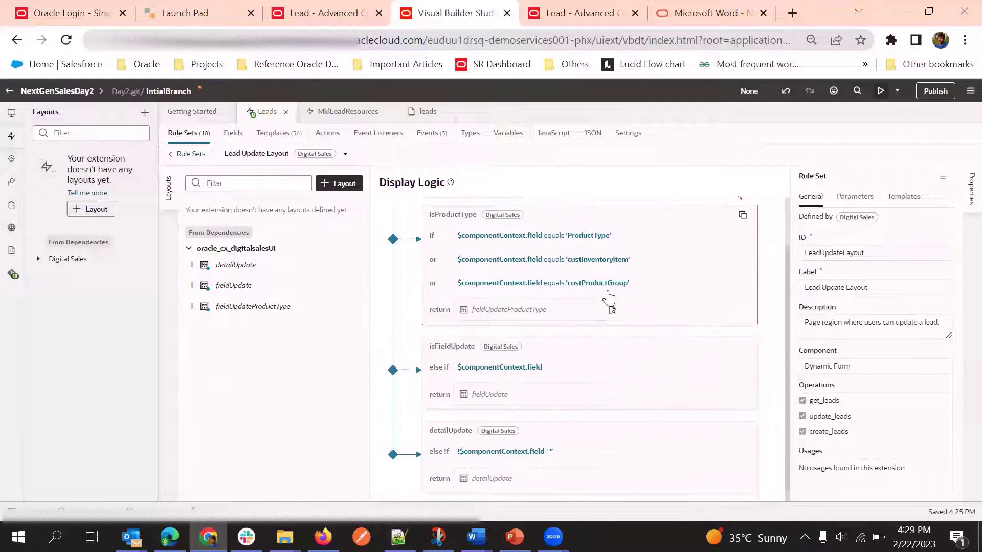
scroll(607, 298, up, 2)
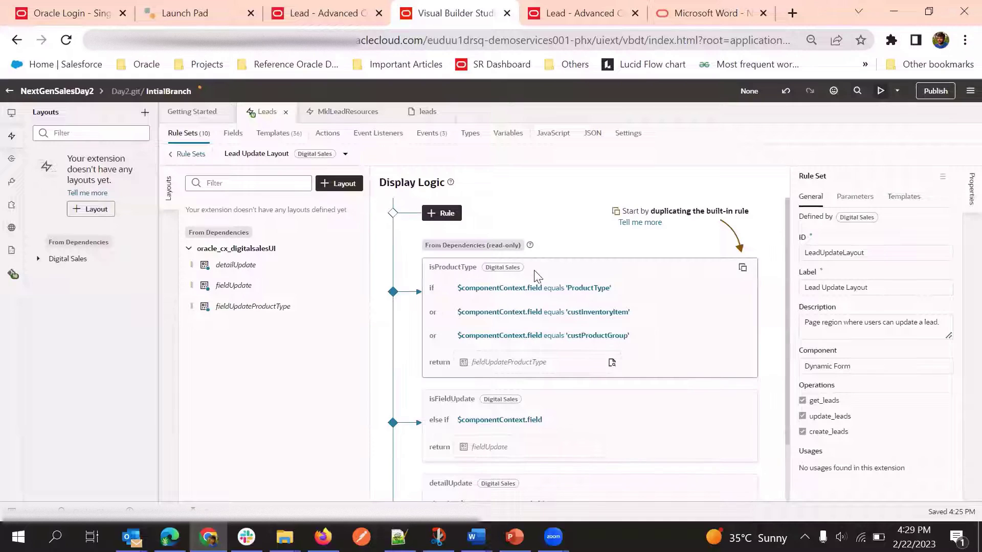
scroll(568, 312, down, 3)
scroll(574, 320, up, 3)
scroll(690, 264, down, 2)
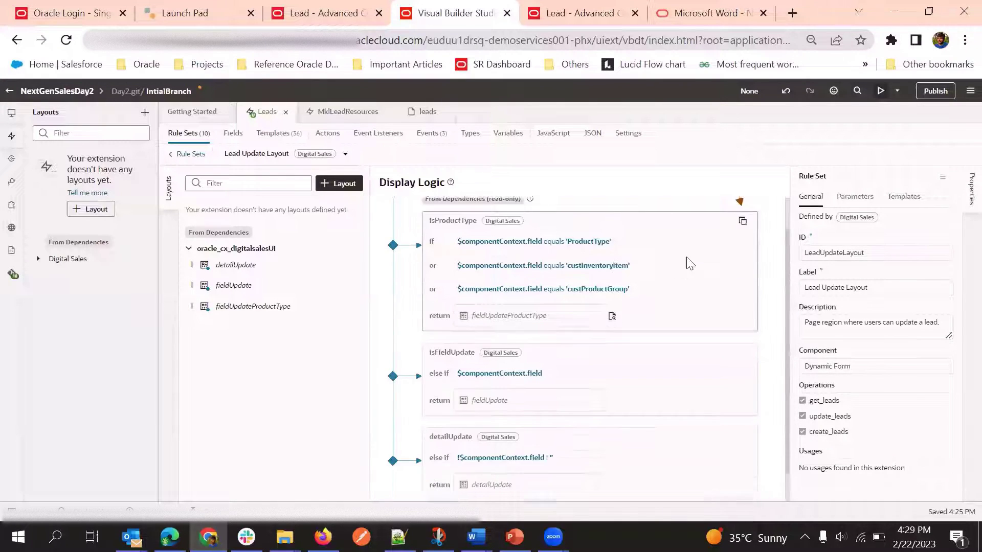
scroll(690, 264, down, 1)
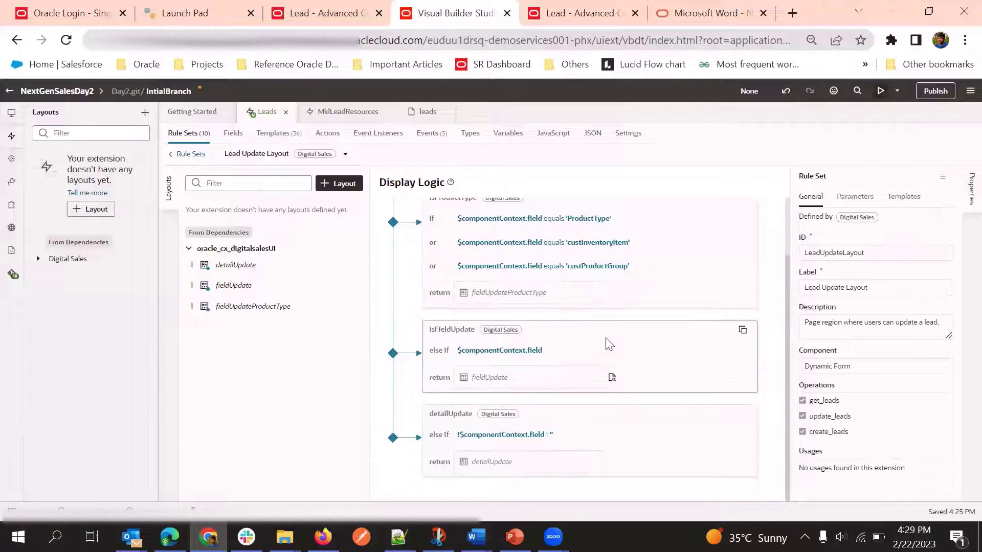
scroll(608, 343, up, 3)
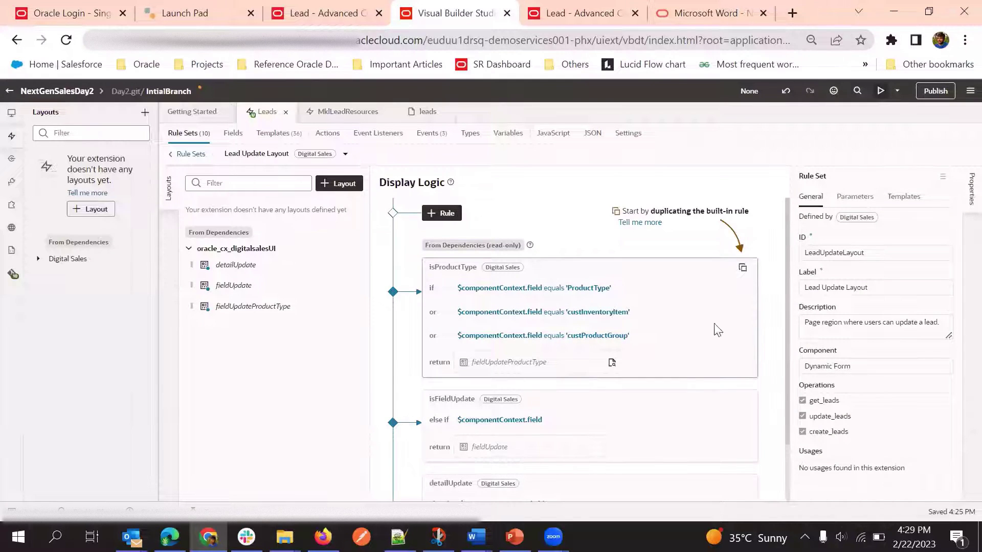
scroll(520, 368, down, 2)
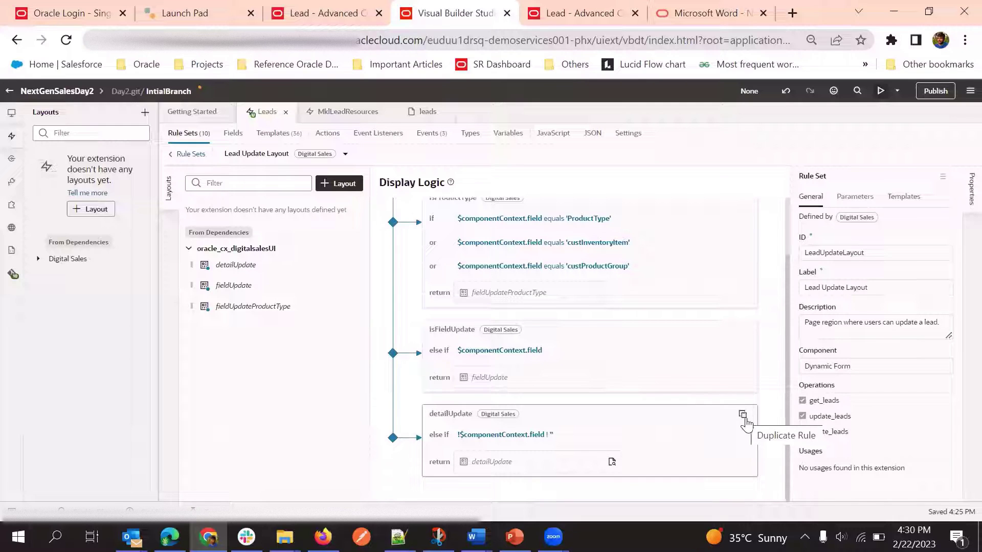
Duplicate the detailUpdate rule with a layout copy, naming it 'Default Admin Lead Detail Page'
click(745, 419)
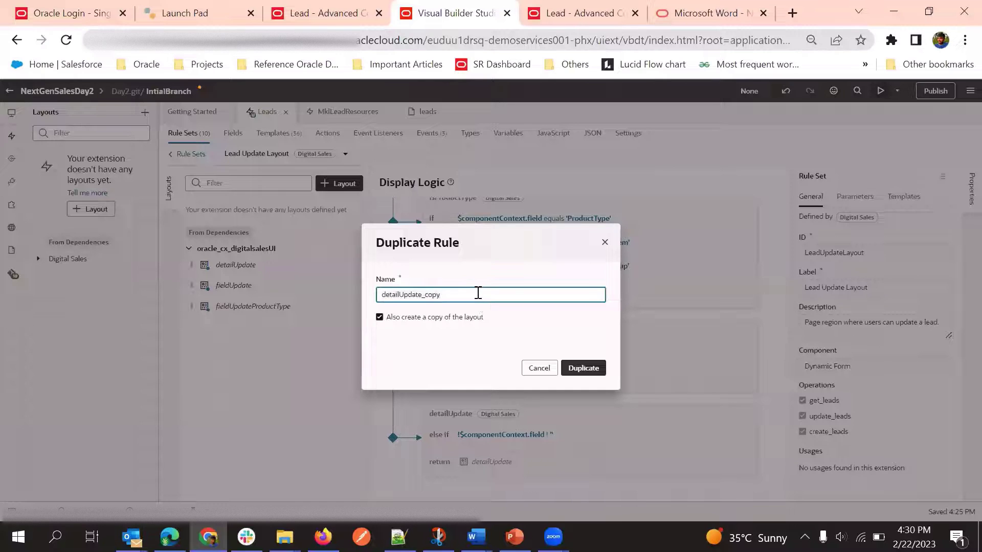
key(ctrl+a)
key(BackSpace)
text(De)
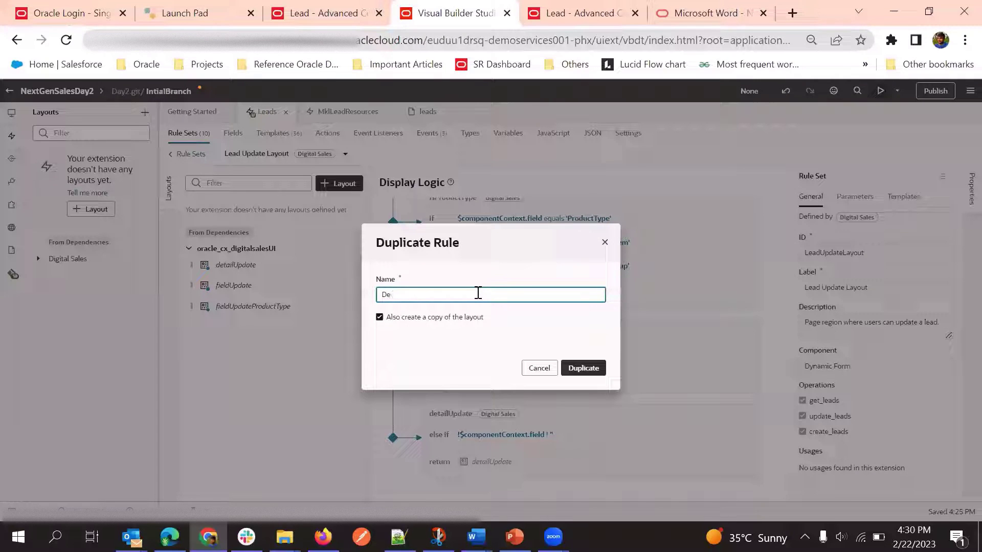
text(fault Admin Lead Detail Page)
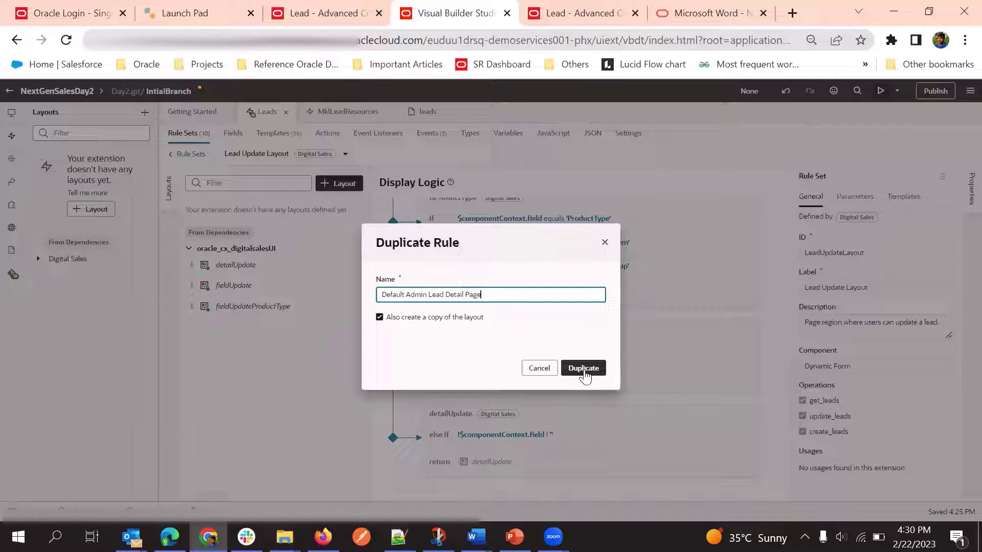
click(583, 370)
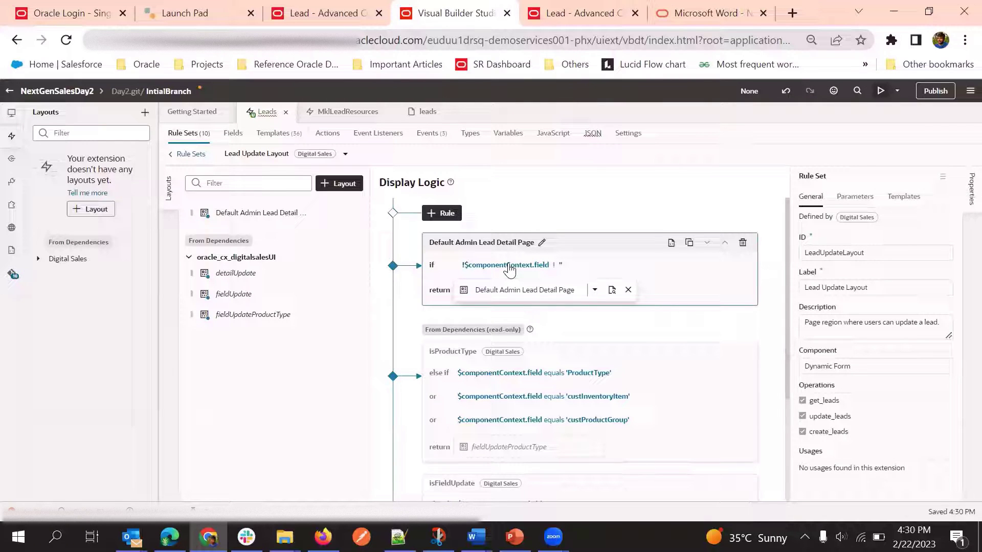
scroll(514, 230, down, 2)
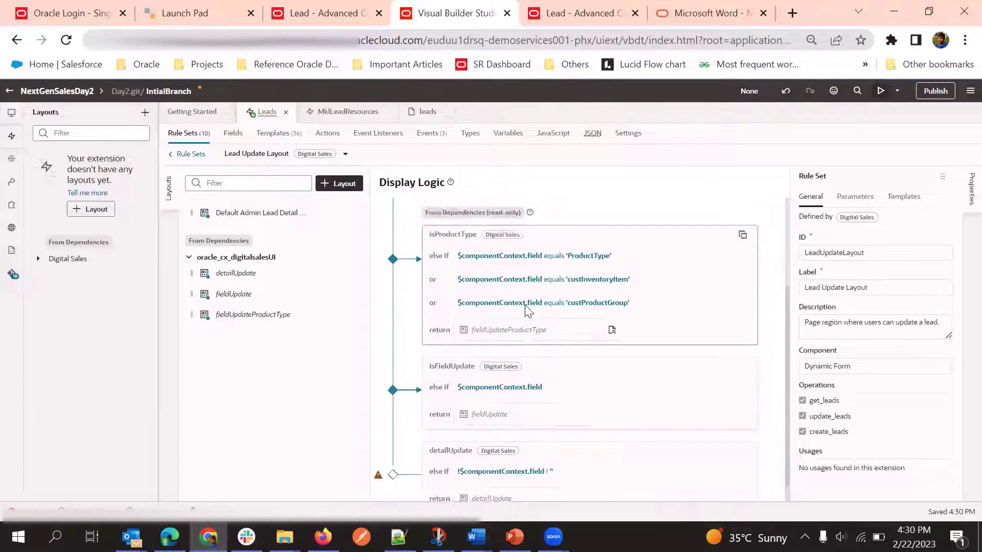
scroll(527, 310, up, 2)
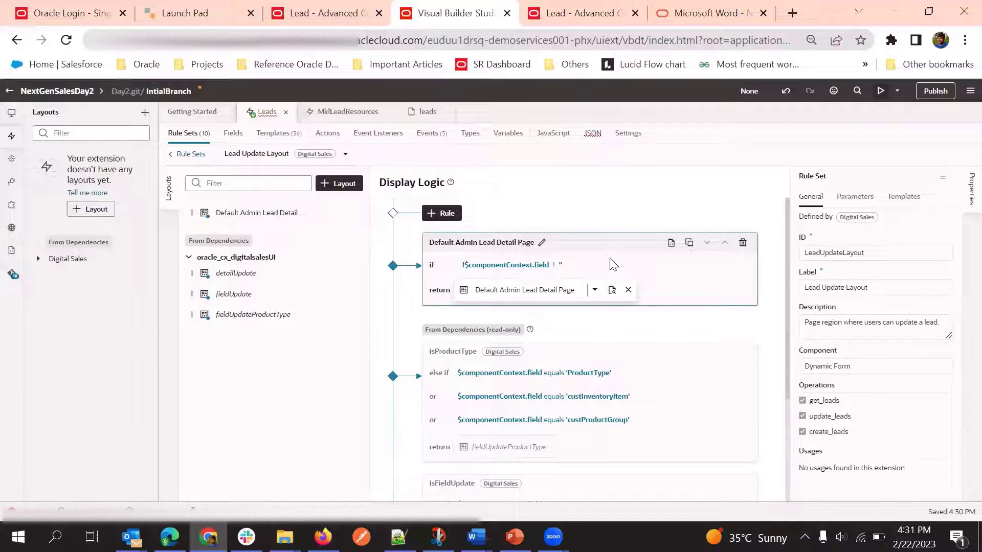
Delete the '!$componentContext.field' expression from the condition and open the attribute list
click(514, 266)
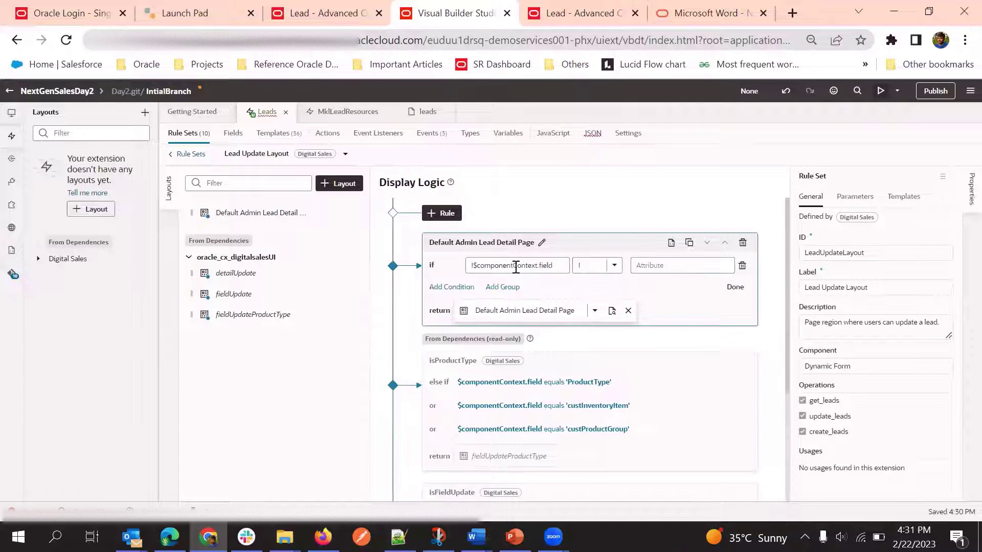
click(735, 287)
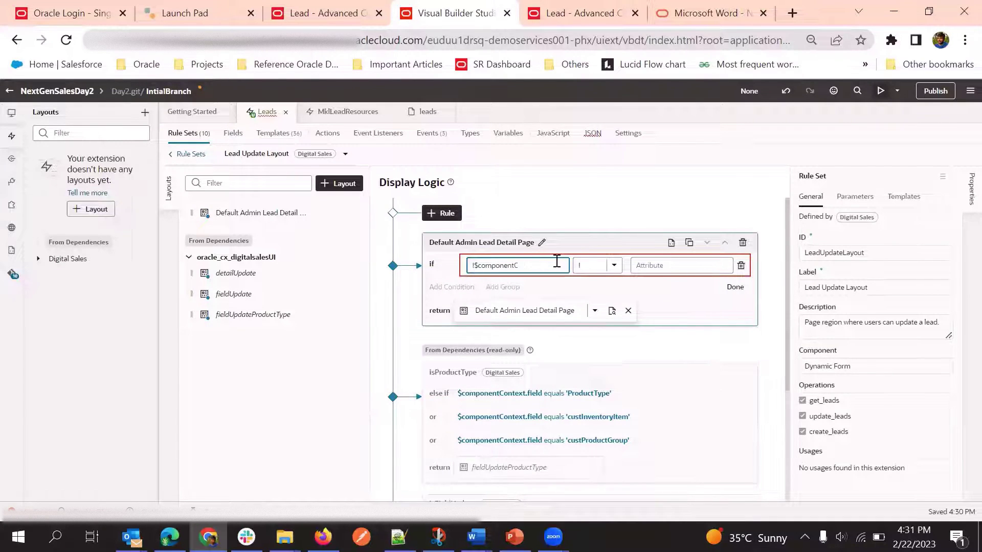
click(516, 264)
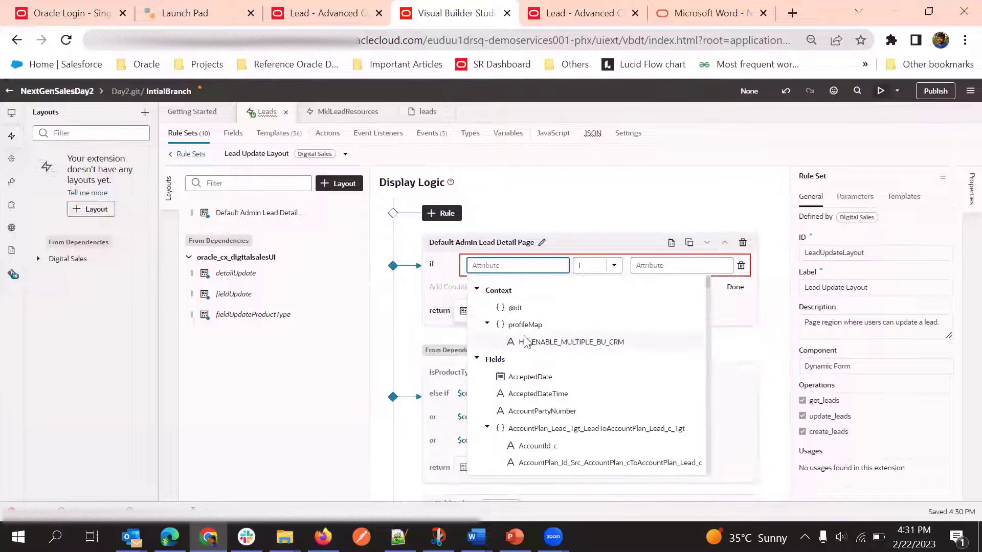
Scroll through the available attributes for the new condition
scroll(530, 340, down, 2)
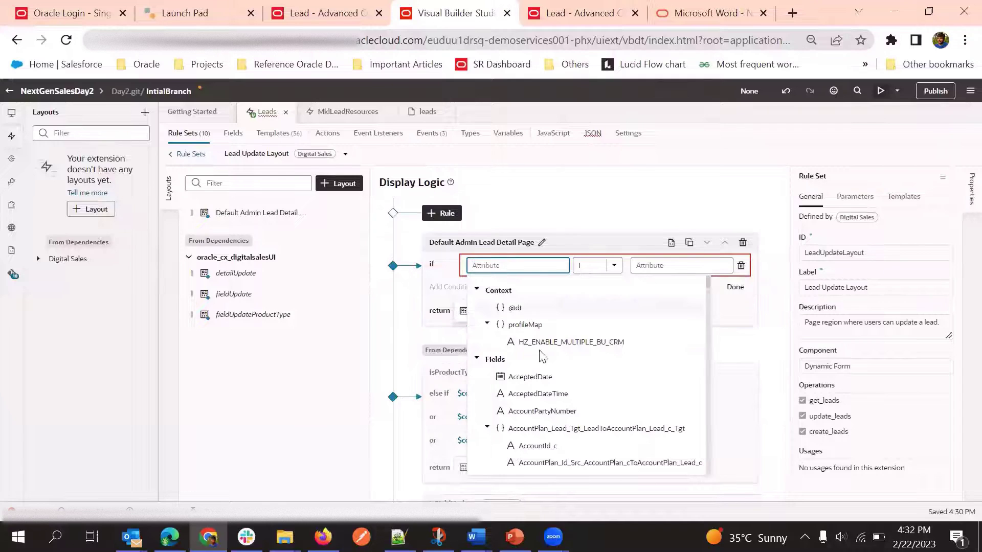
scroll(547, 358, down, 5)
scroll(550, 360, down, 10)
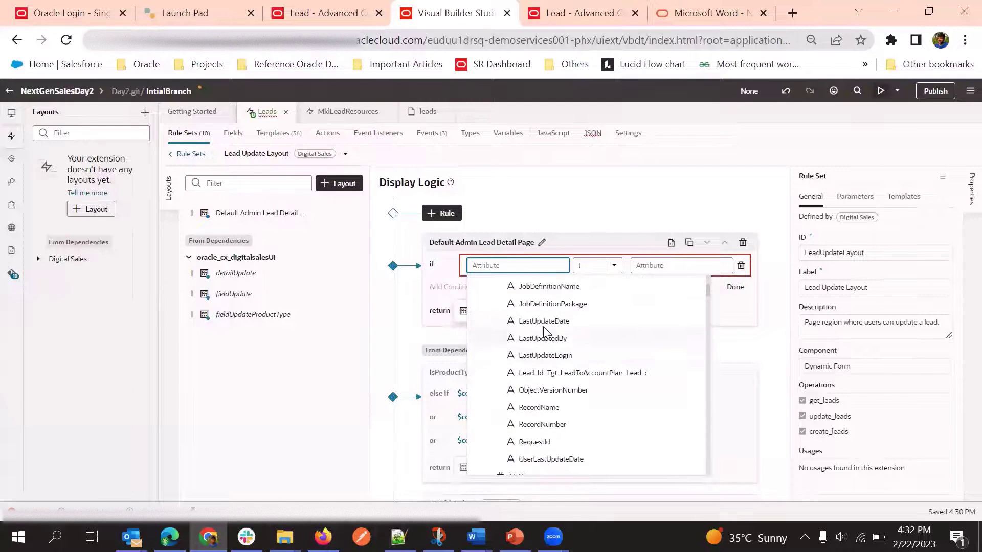
scroll(540, 340, down, 8)
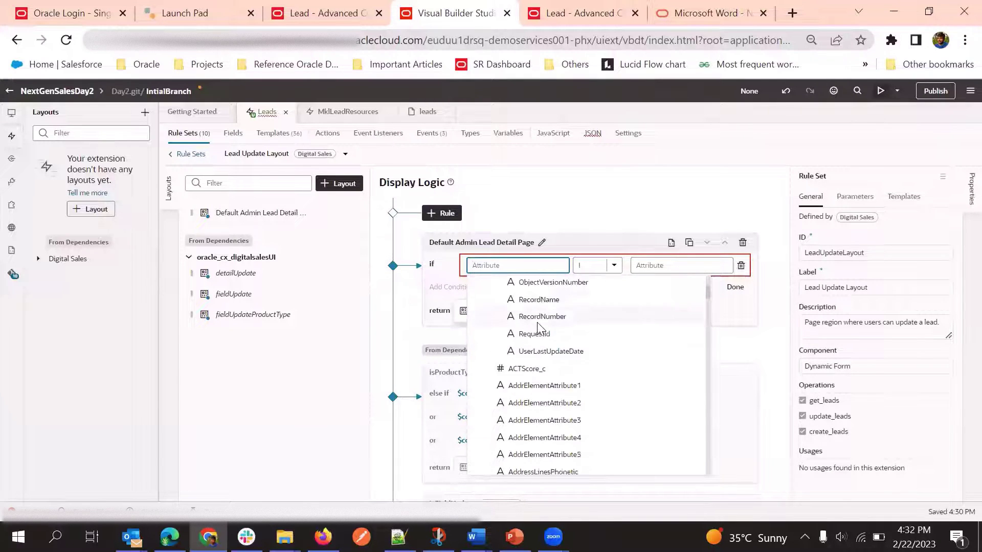
scroll(540, 332, up, 2)
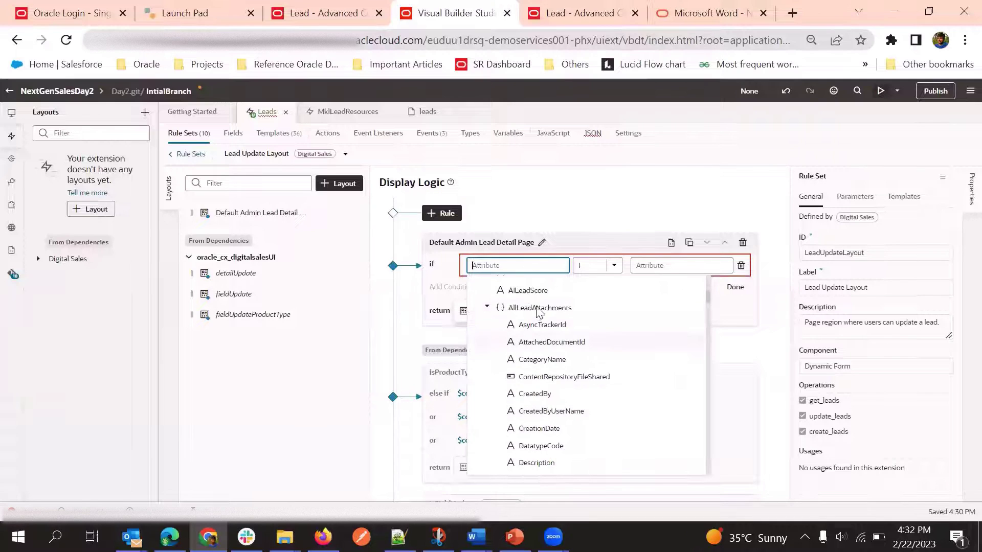
scroll(542, 325, down, 5)
scroll(537, 332, down, 12)
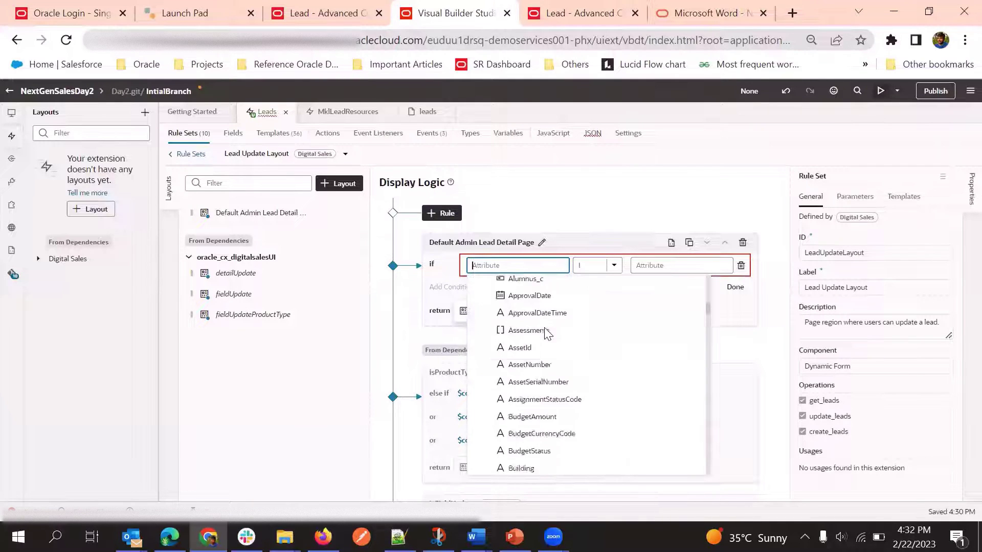
scroll(528, 348, down, 15)
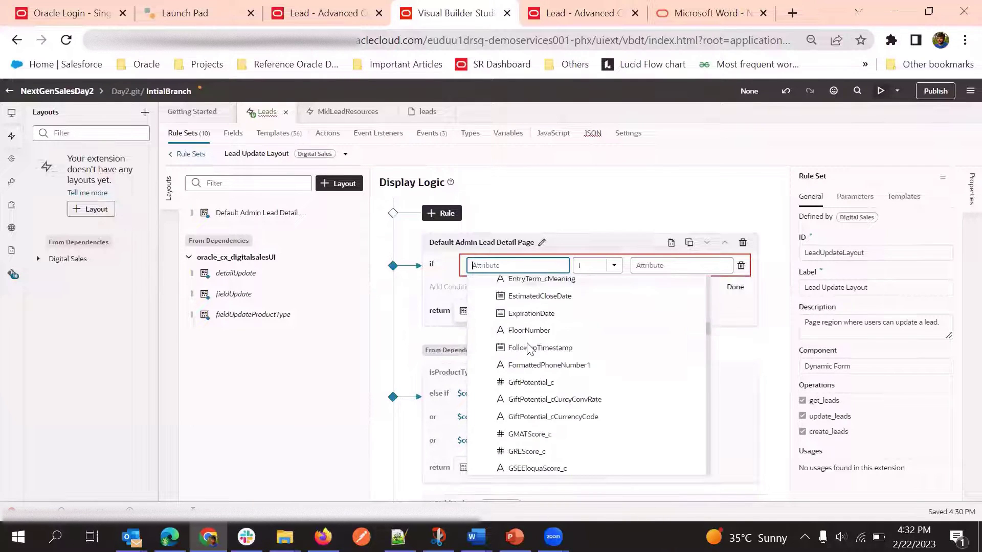
scroll(533, 348, down, 10)
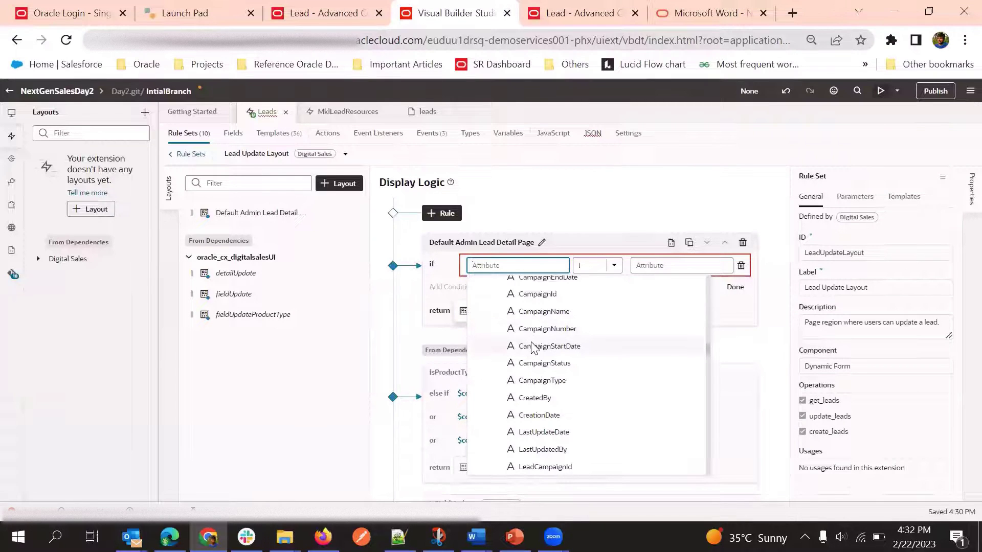
scroll(549, 353, down, 2)
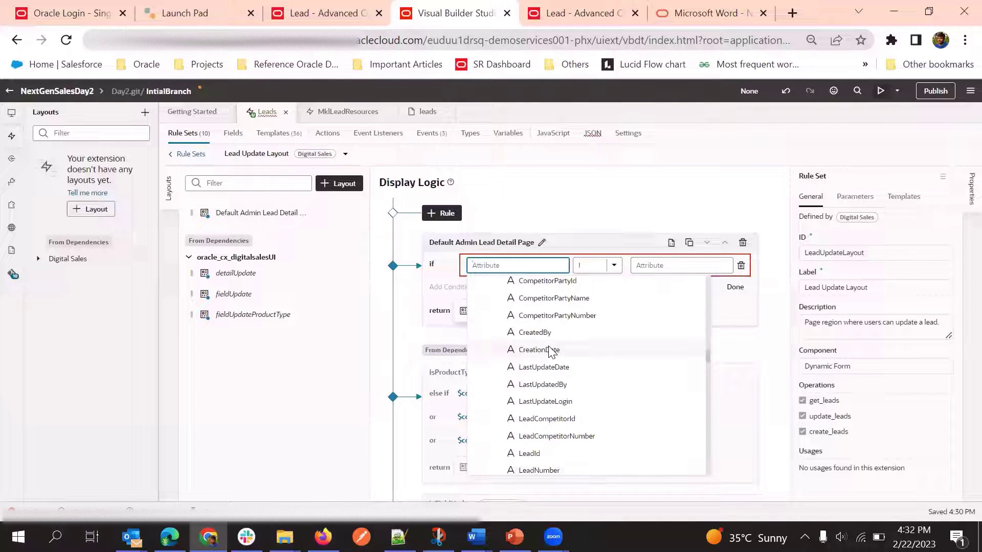
scroll(550, 353, up, 4)
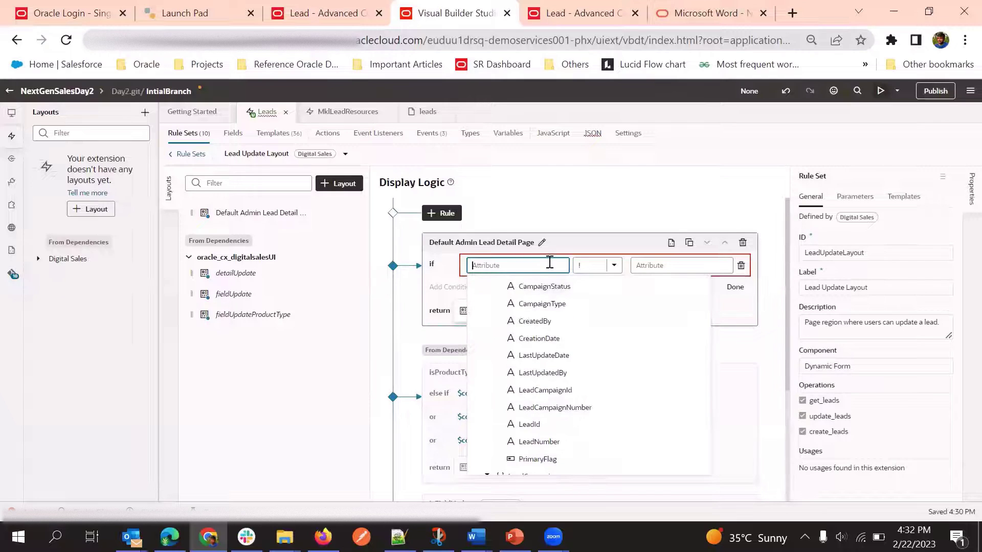
Choose DealAmount as the condition's attribute
click(550, 262)
click(549, 262)
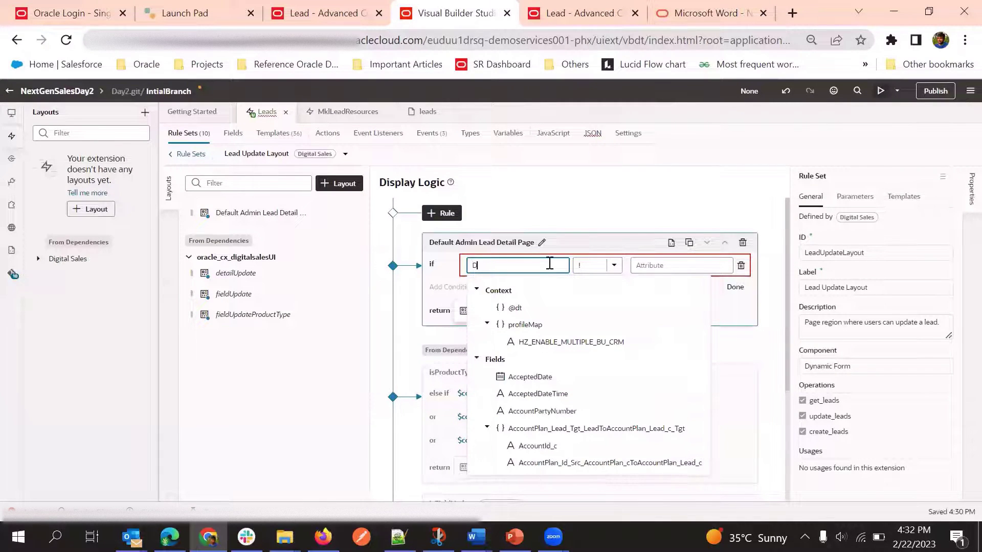
text(Deal)
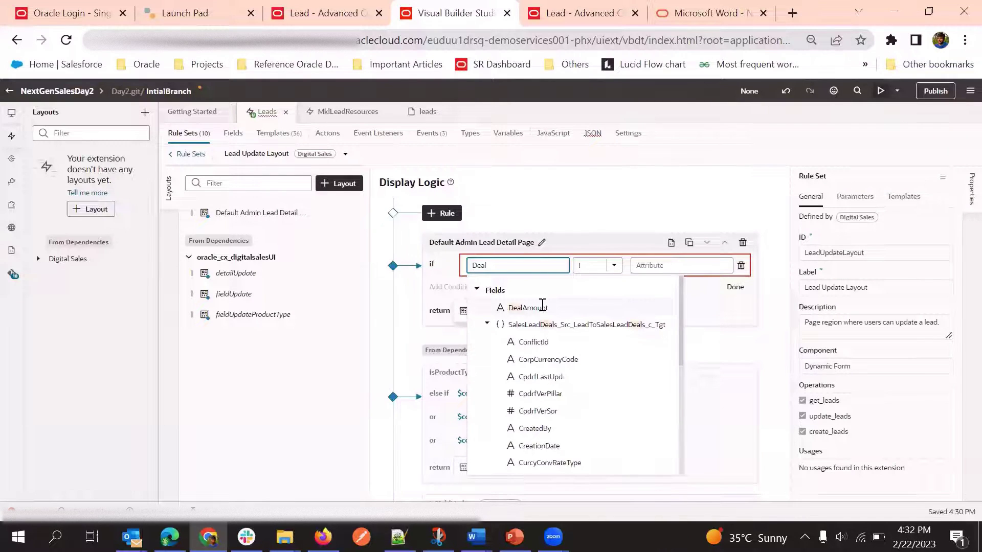
click(542, 307)
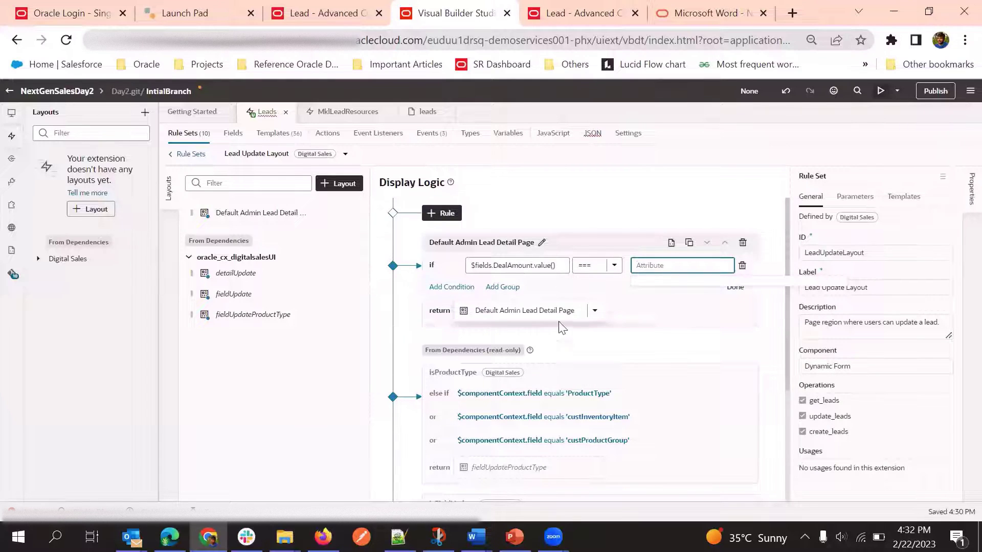
click(594, 244)
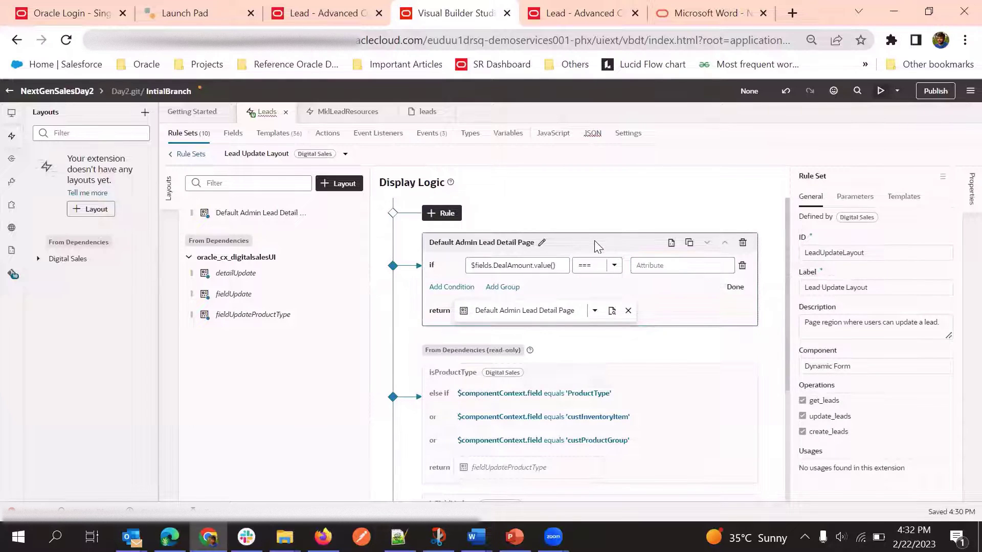
Set the operator to greater than or equal with value 5000, and finish the rule
click(613, 266)
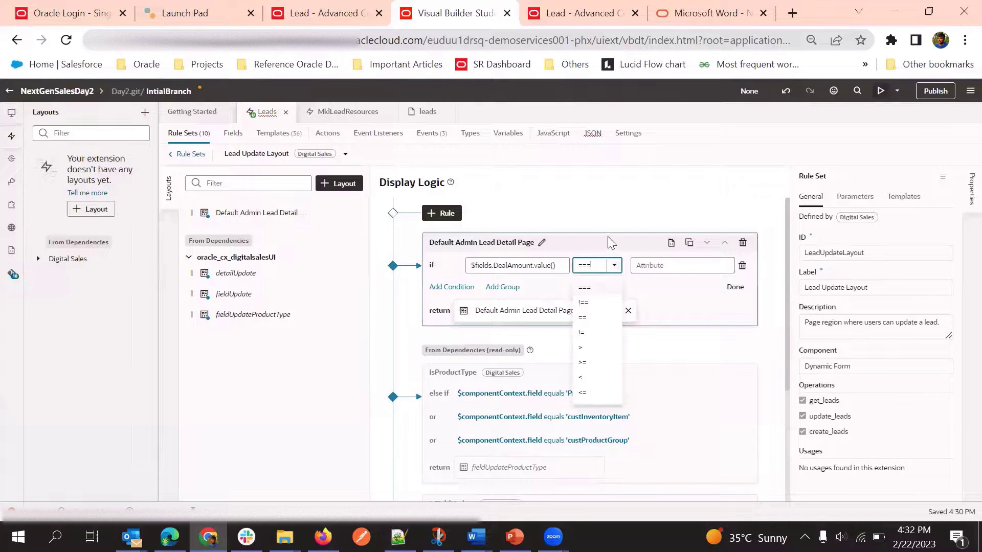
click(609, 239)
click(615, 266)
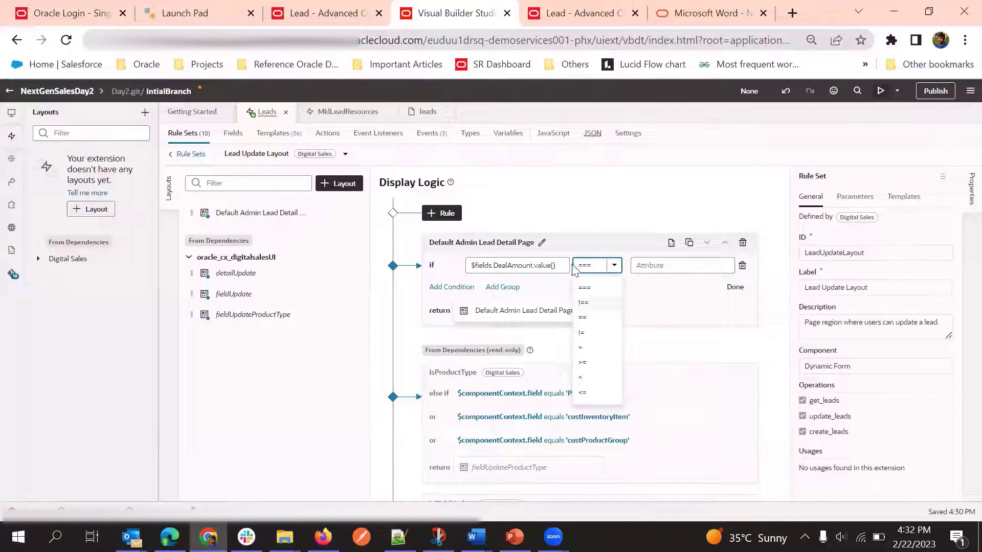
click(594, 363)
click(655, 267)
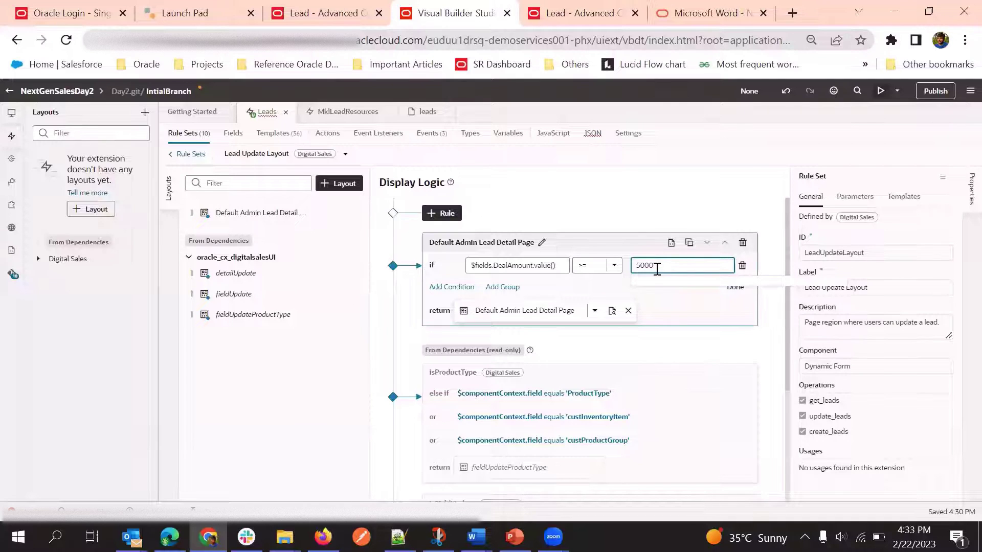
click(632, 239)
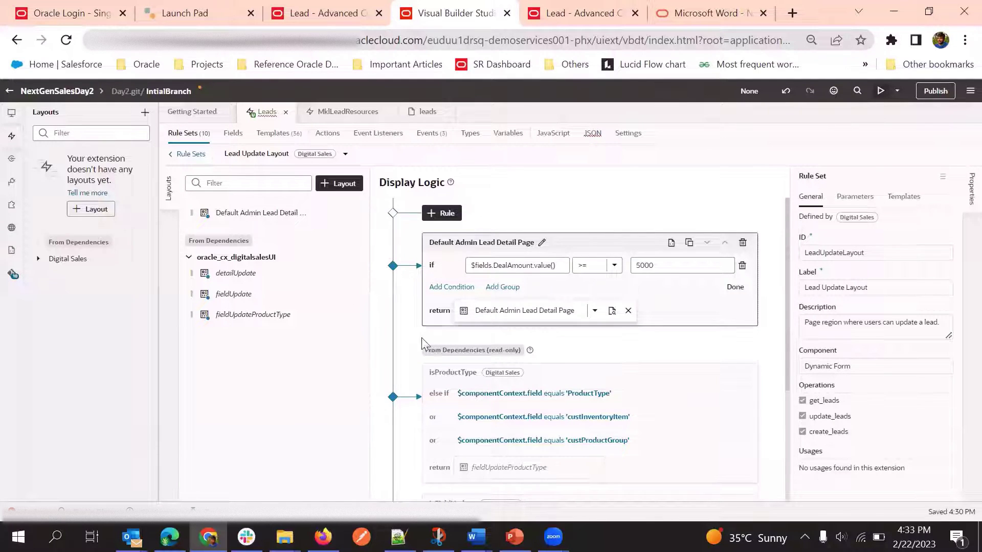
scroll(432, 409, down, 3)
scroll(431, 445, up, 3)
scroll(520, 404, down, 3)
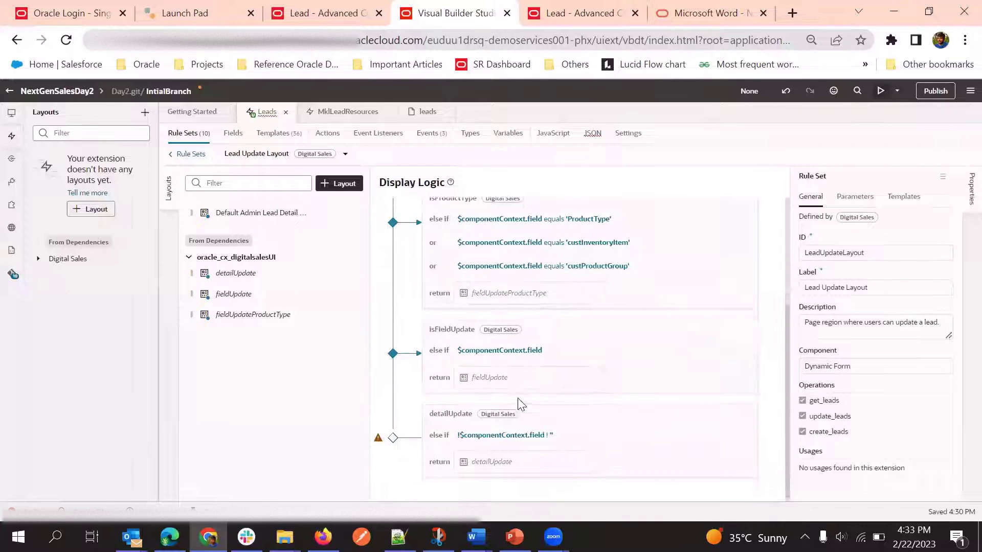
scroll(520, 404, up, 5)
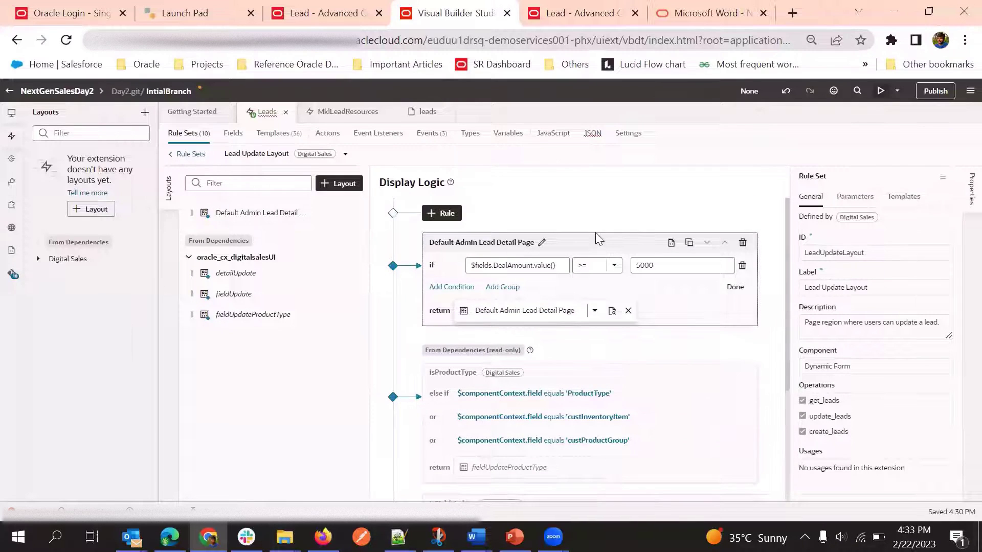
click(613, 220)
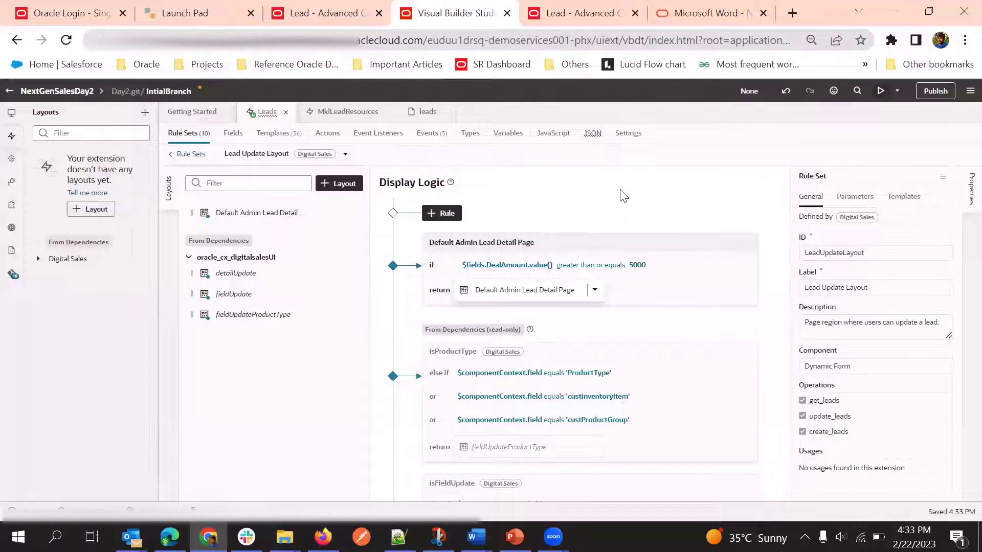
Launch the extension preview and wait for the Green Server 3000 lead page to load
click(881, 91)
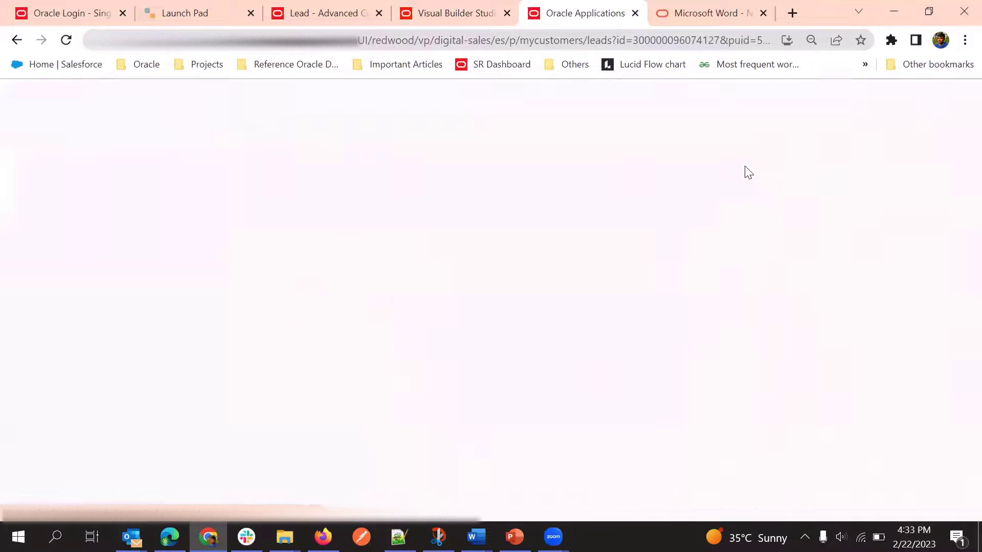
click(335, 11)
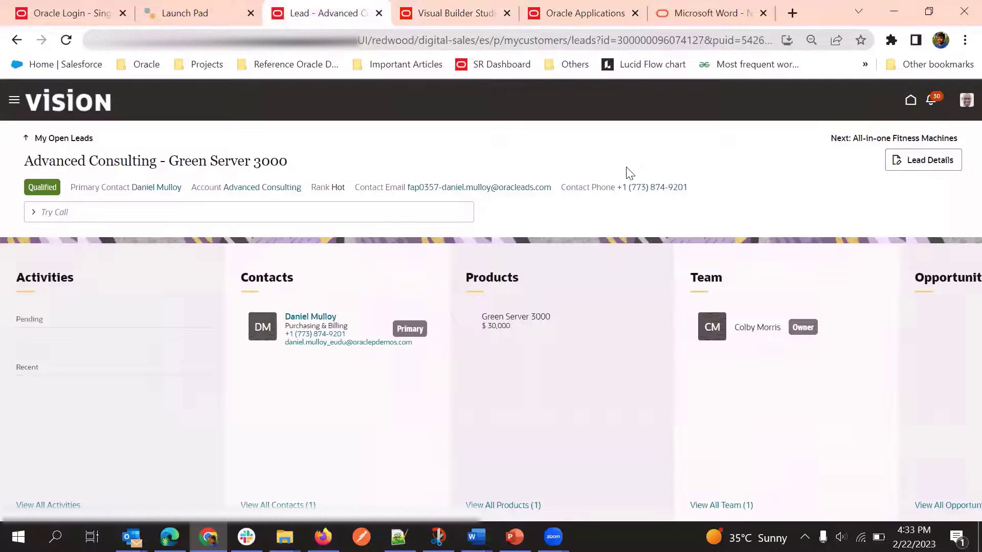
click(615, 7)
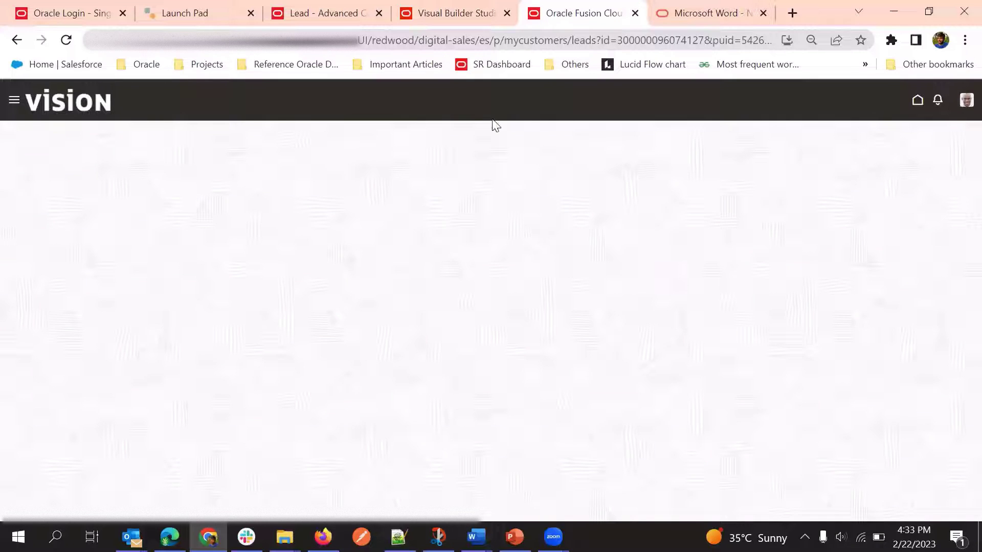
click(458, 7)
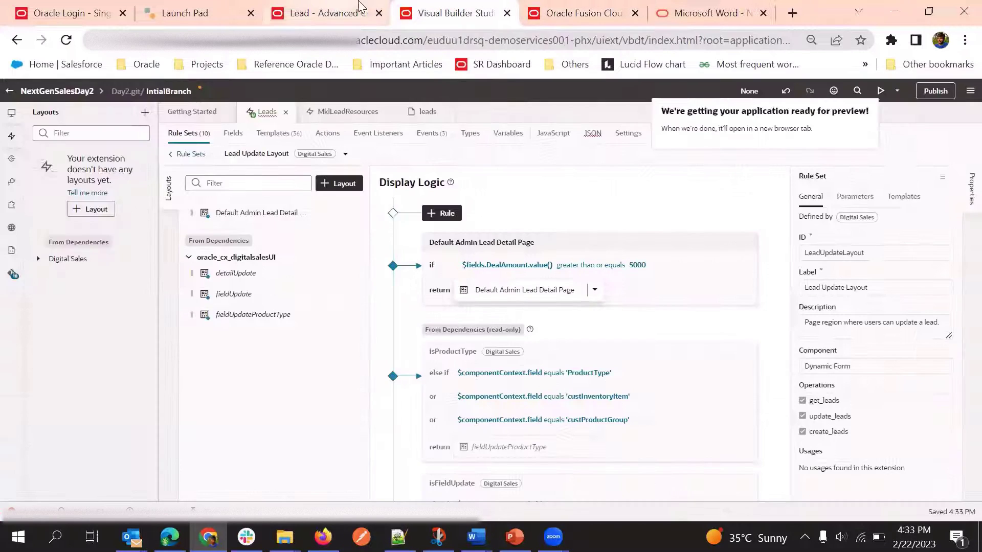
click(573, 13)
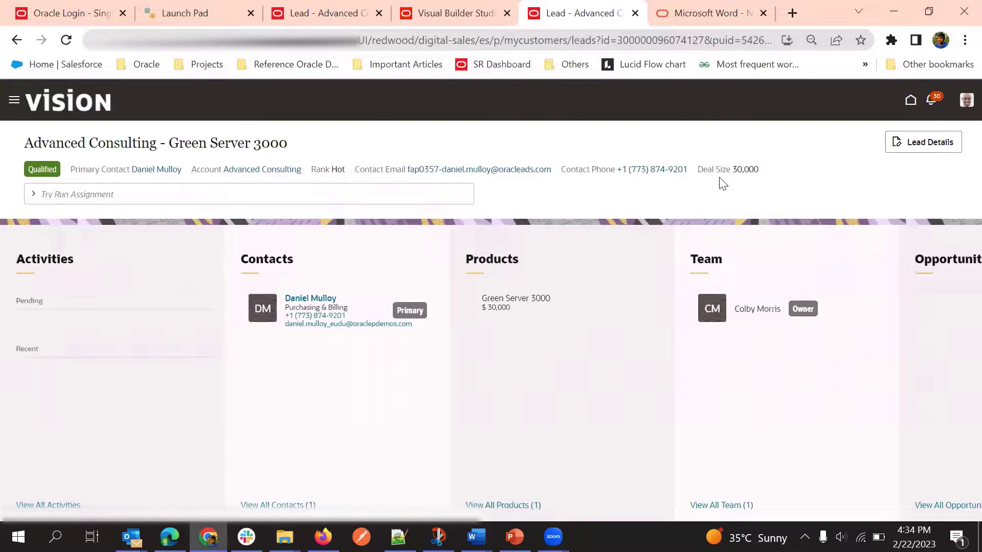
click(458, 9)
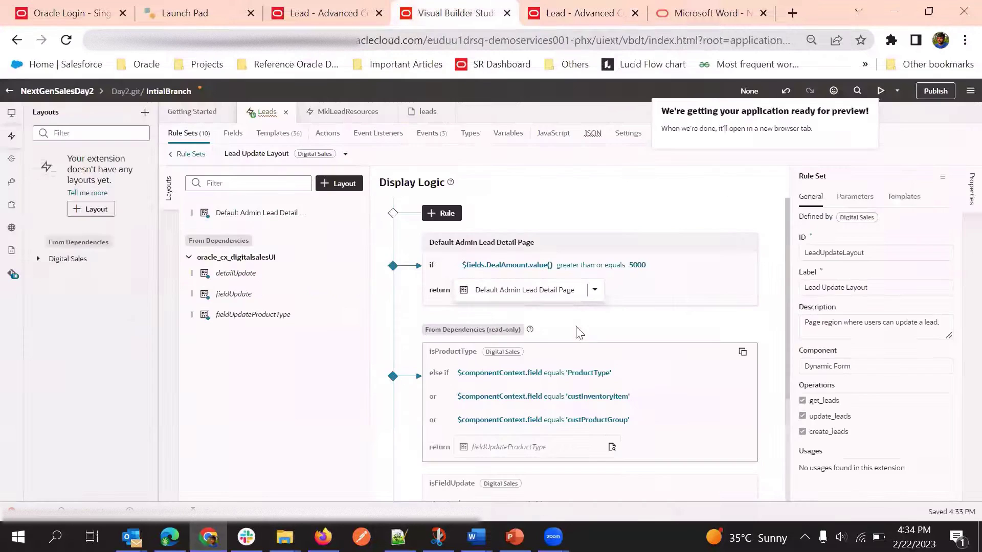
Select the Default Admin Lead Detail Page rule, then return to the previewed Advanced Consulting lead
click(611, 293)
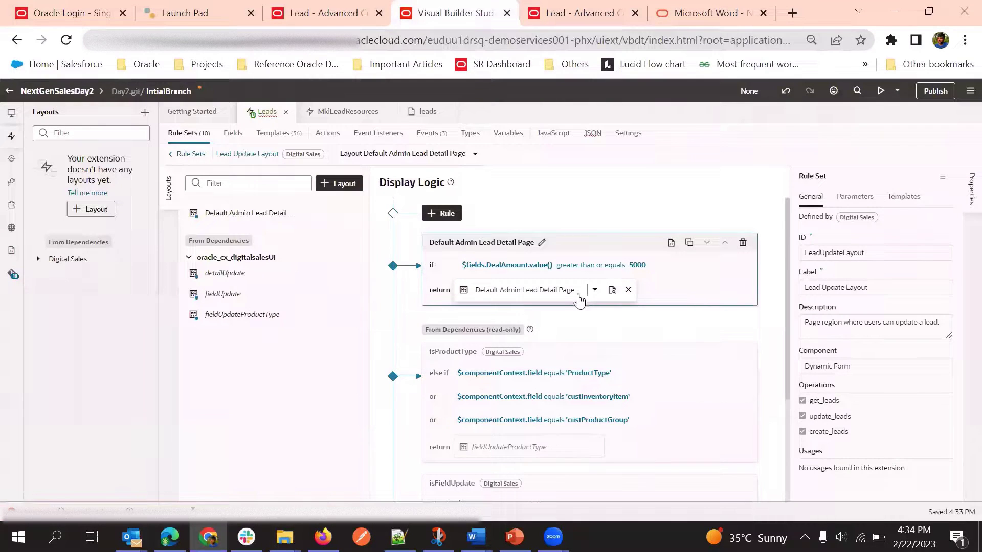
click(625, 10)
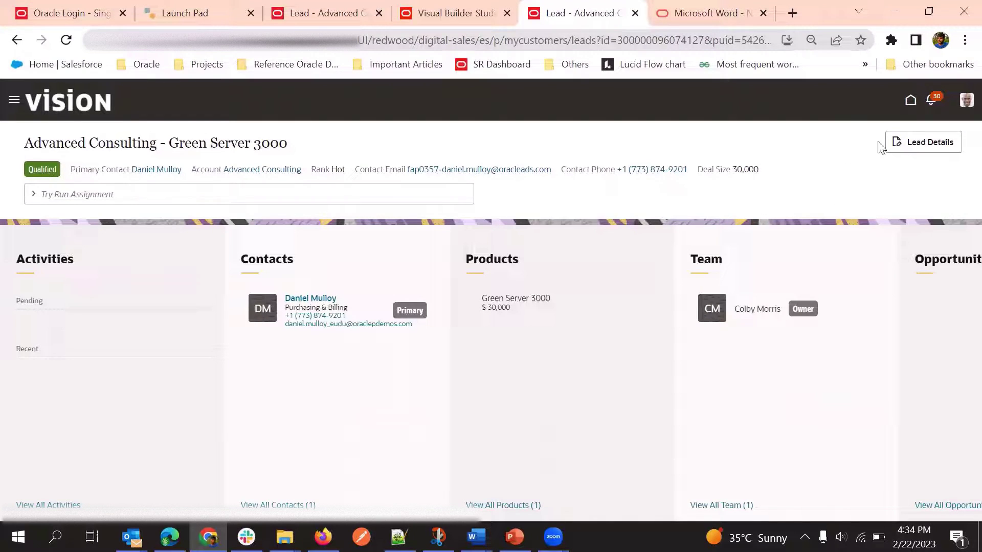
Open the lead's edit form, review its fields and focus Deal Size (30,000)
click(918, 147)
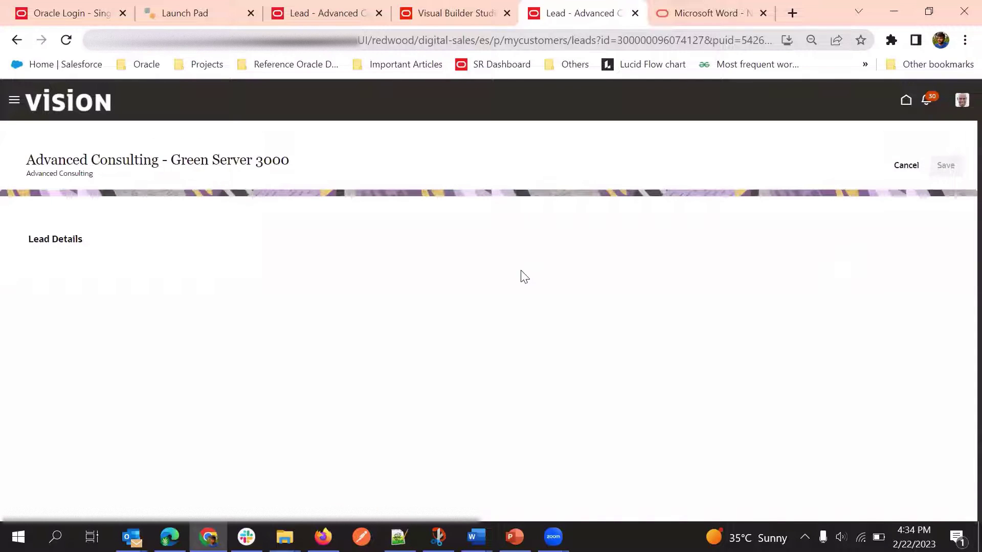
scroll(537, 238, down, 2)
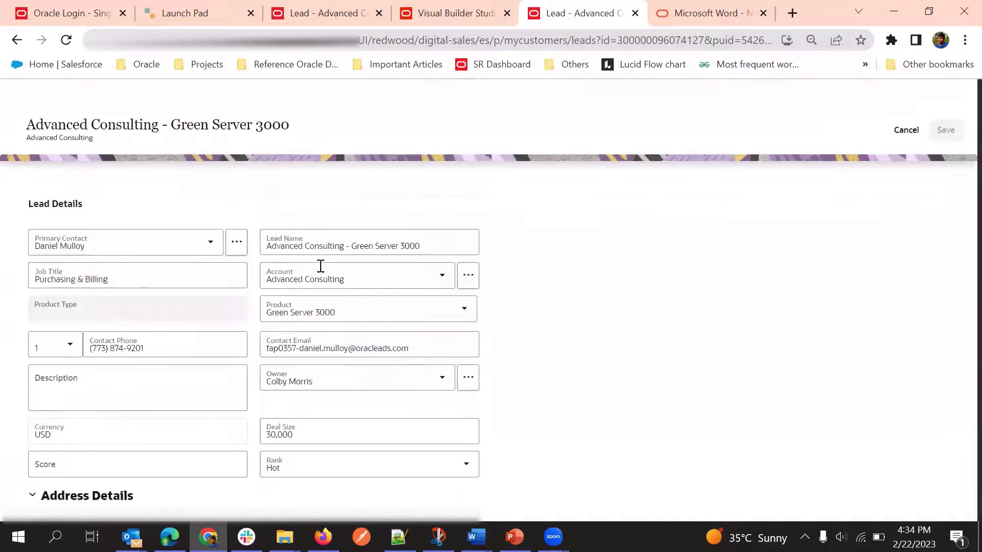
scroll(336, 261, down, 2)
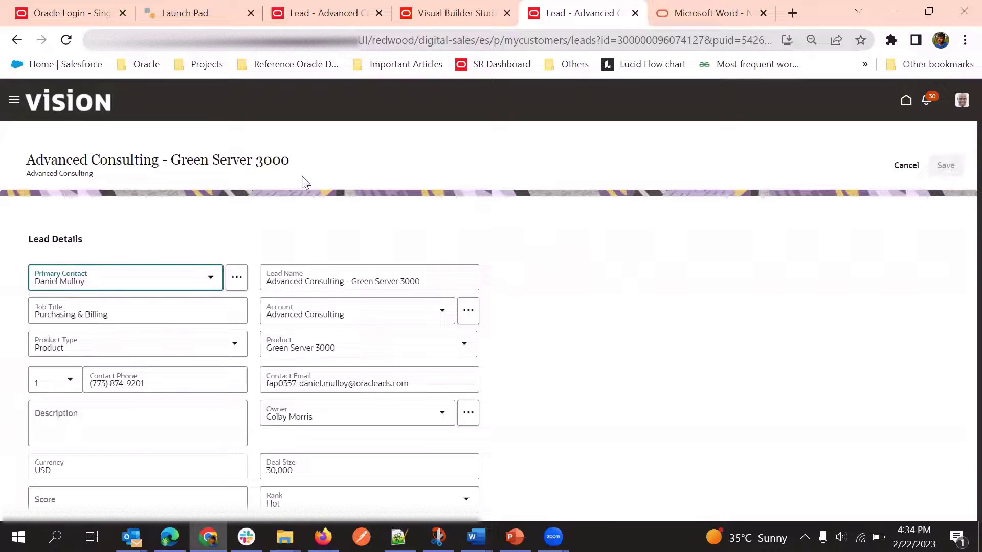
scroll(247, 412, down, 5)
scroll(370, 336, up, 5)
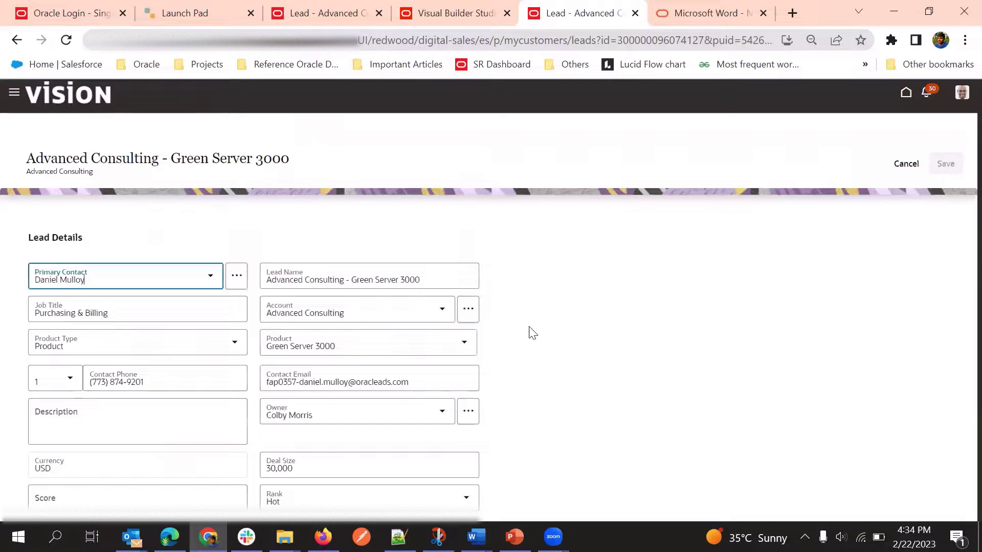
scroll(532, 332, down, 1)
scroll(561, 233, up, 1)
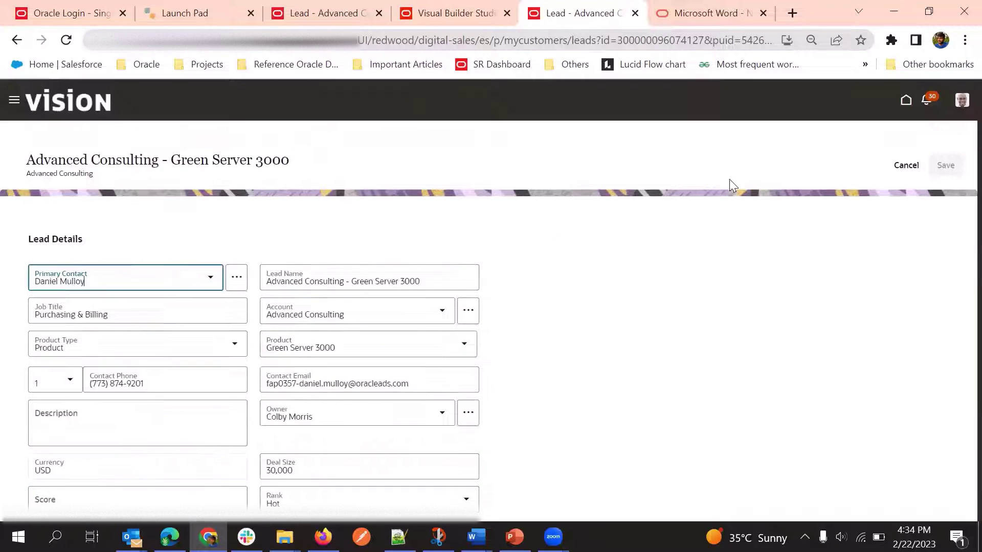
scroll(228, 354, down, 3)
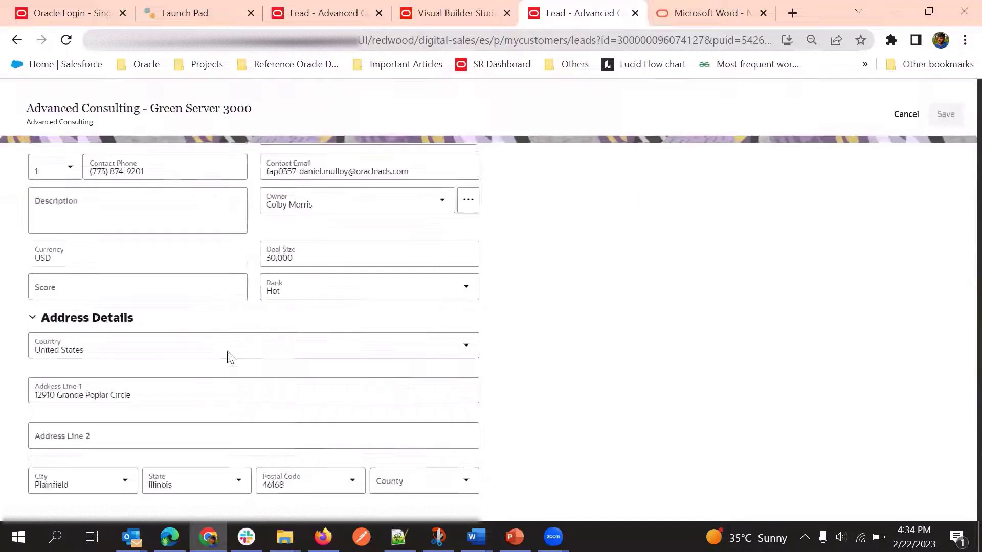
click(305, 257)
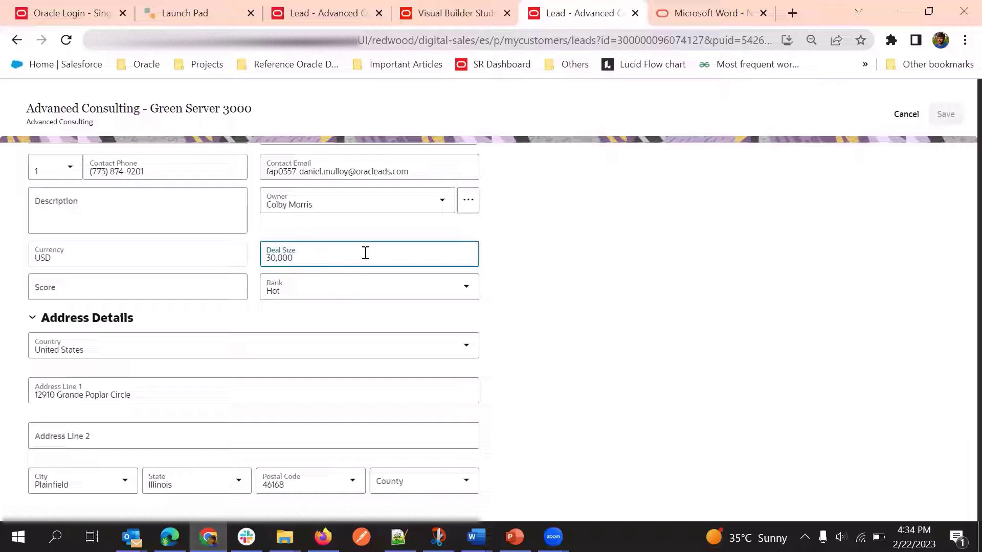
scroll(339, 280, up, 3)
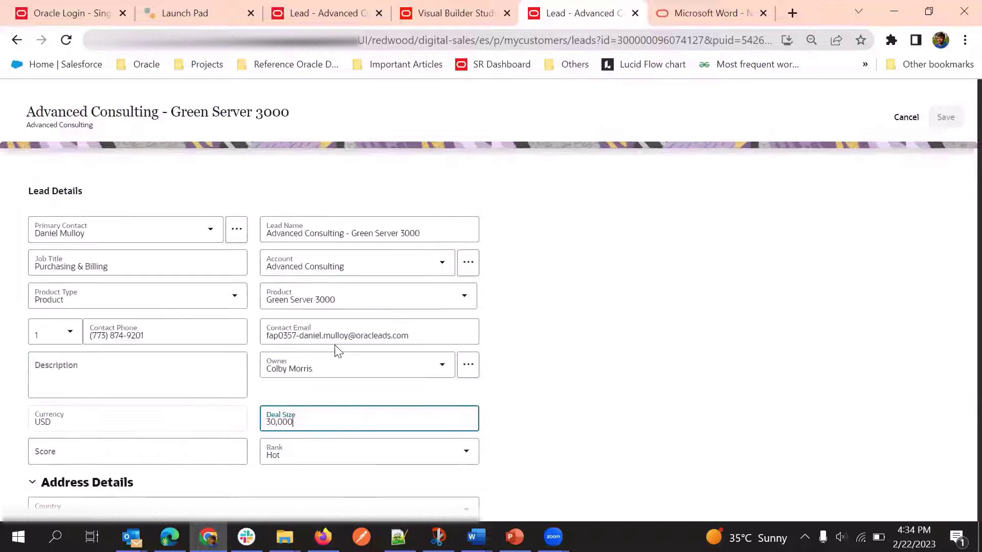
click(488, 11)
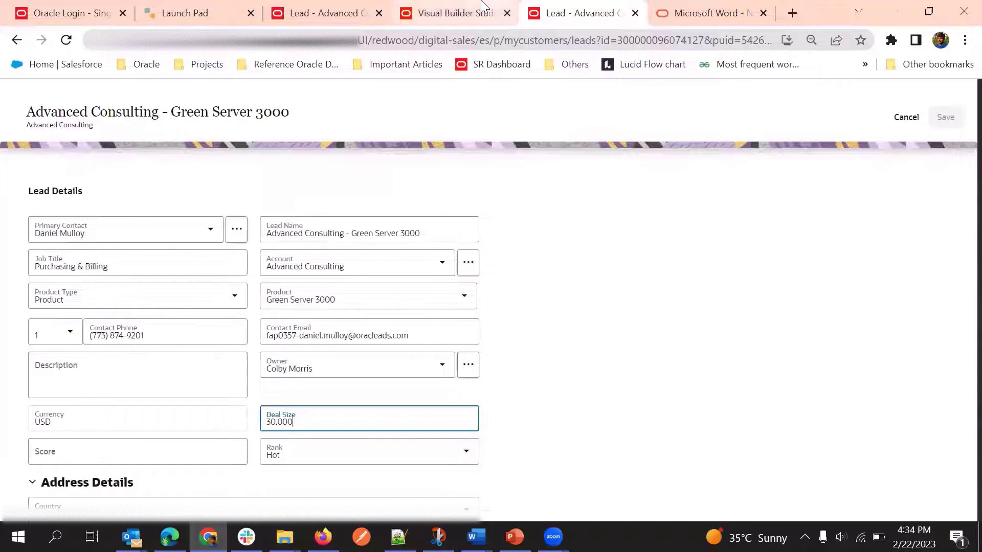
Check the Lead Overview Layout rule set, then reopen the Lead Update Layout rule set
scroll(459, 445, down, 5)
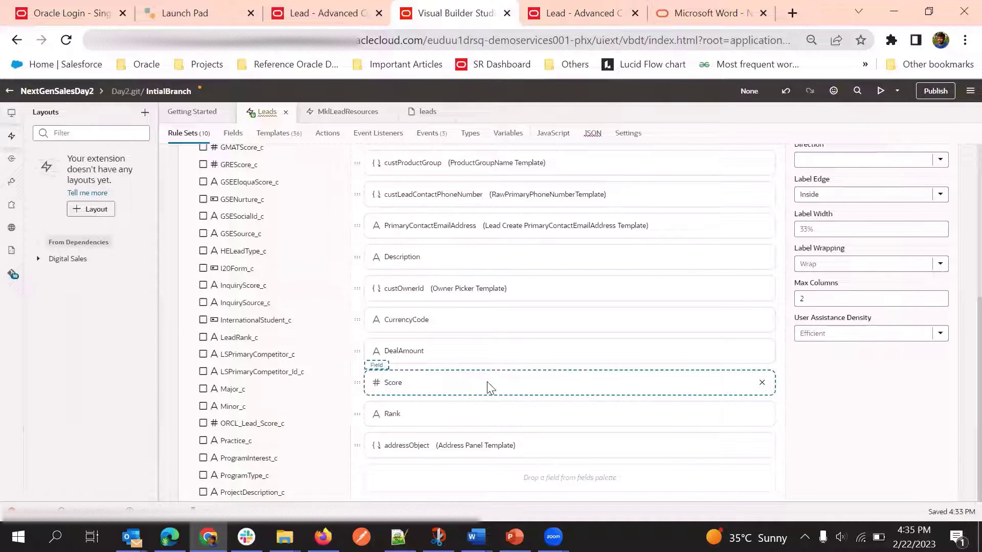
scroll(493, 379, up, 6)
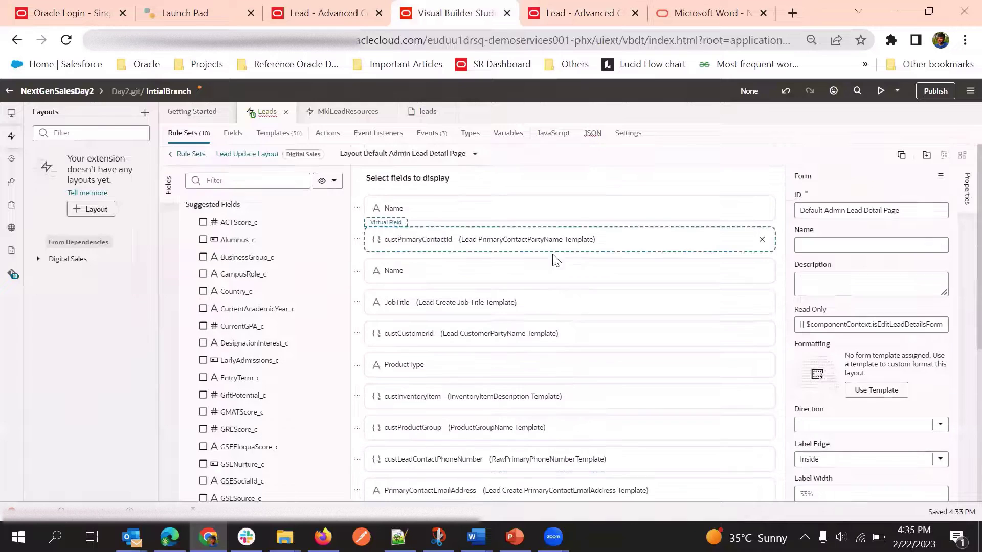
click(192, 155)
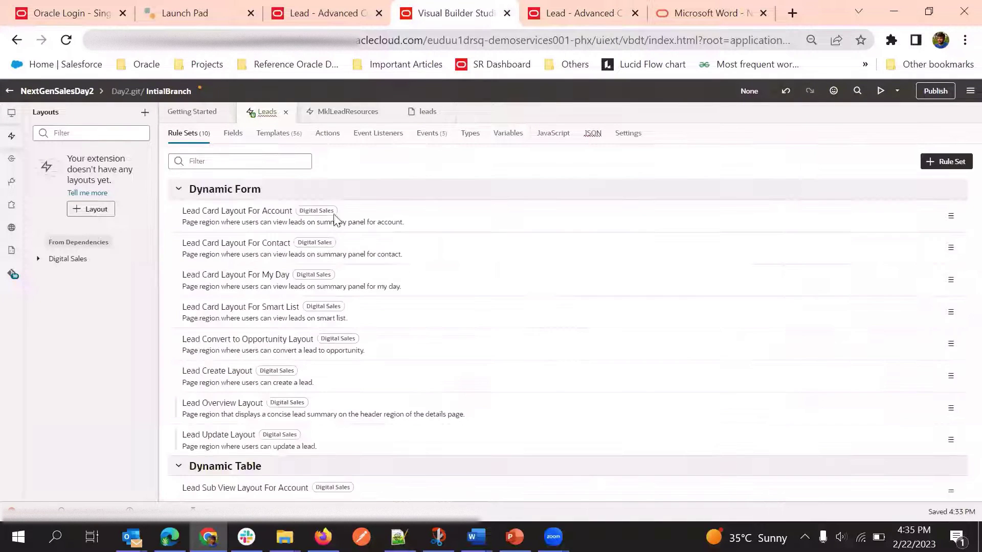
click(333, 413)
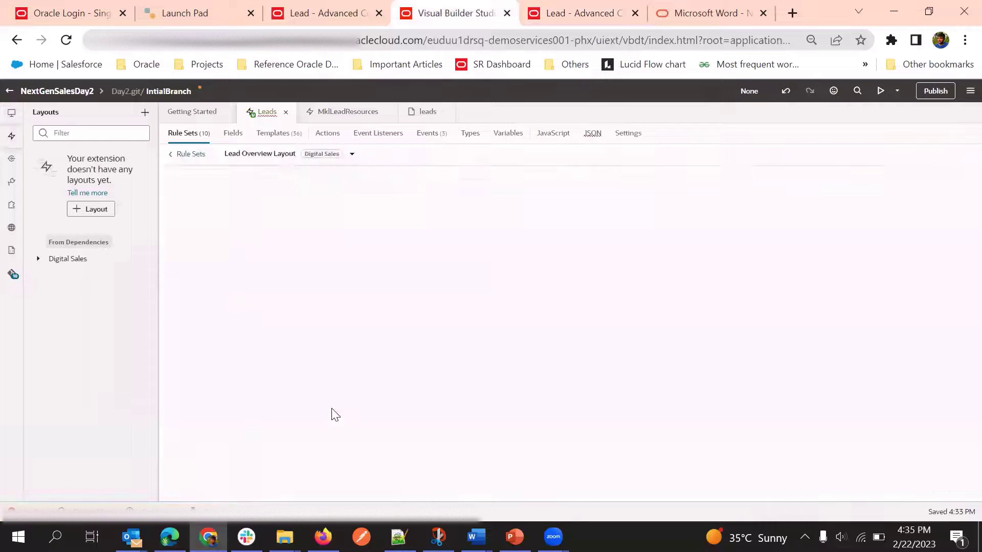
click(190, 154)
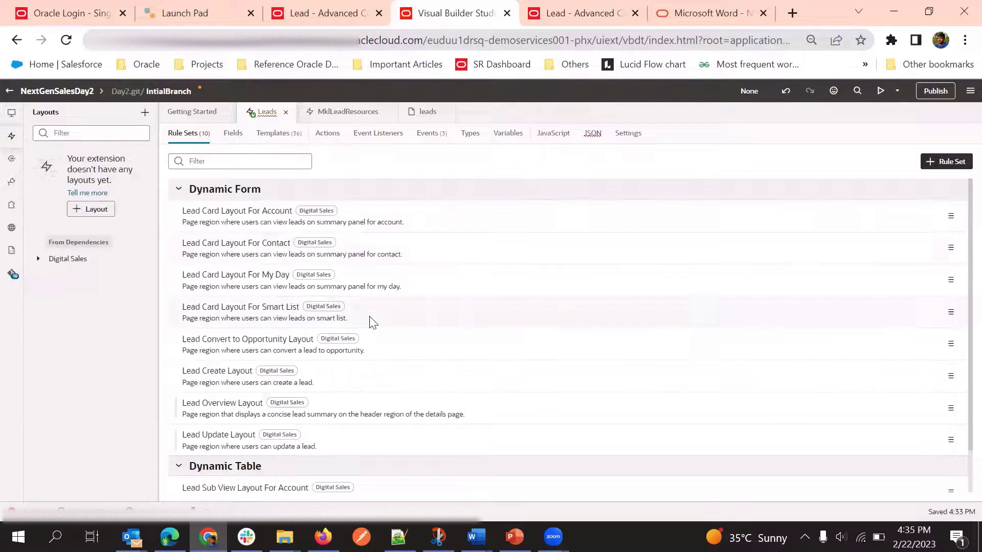
scroll(423, 292, down, 1)
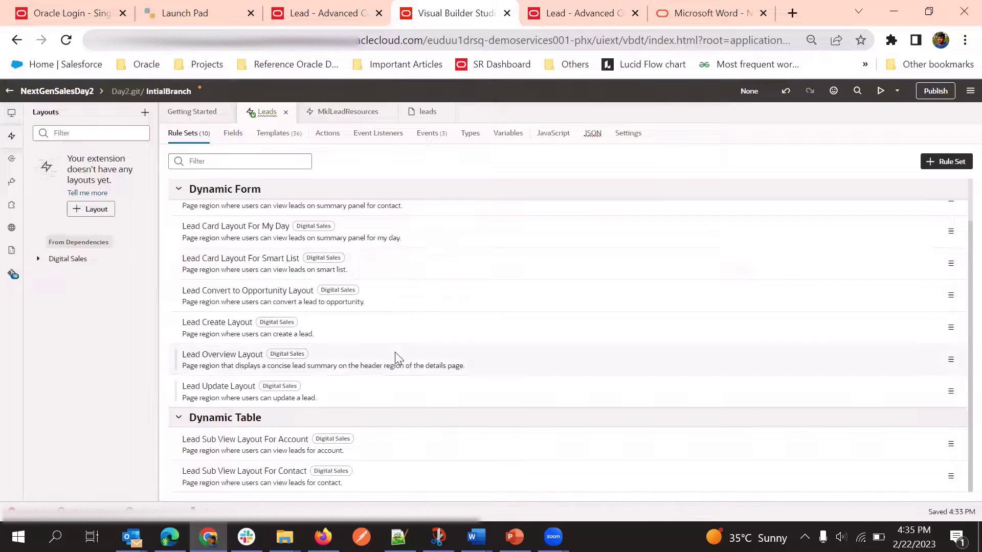
click(248, 392)
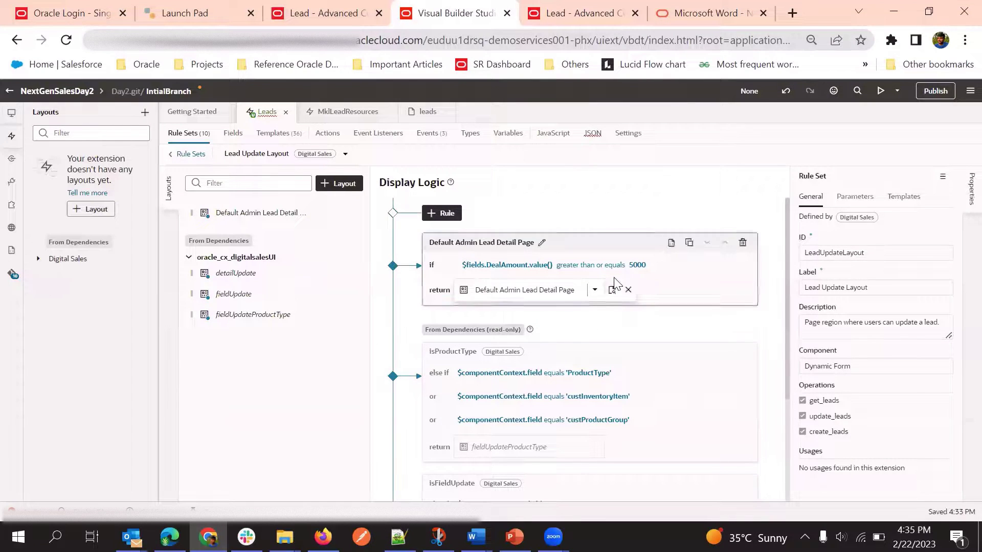
Delete the Score field from the Default Admin Lead Detail Page layout and start a preview
click(612, 290)
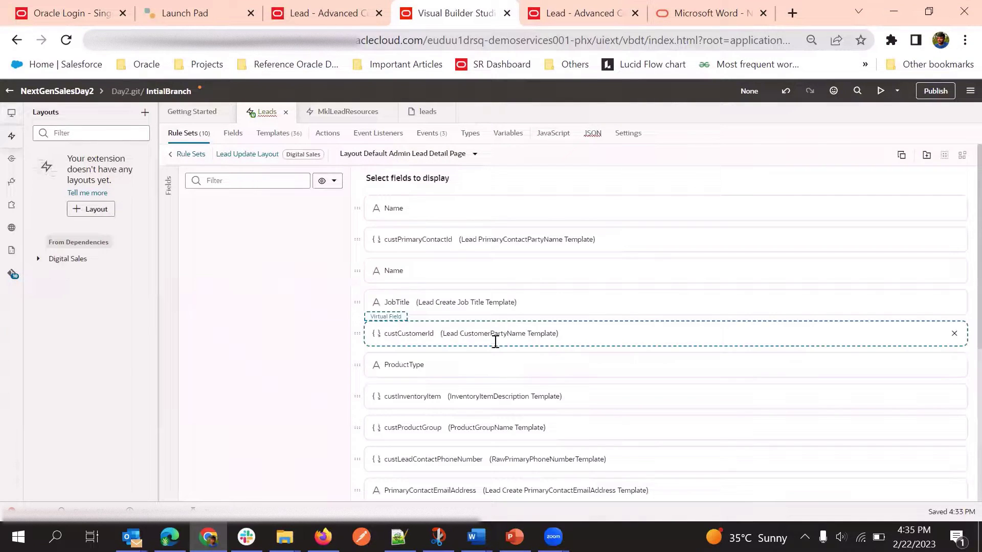
scroll(495, 341, down, 5)
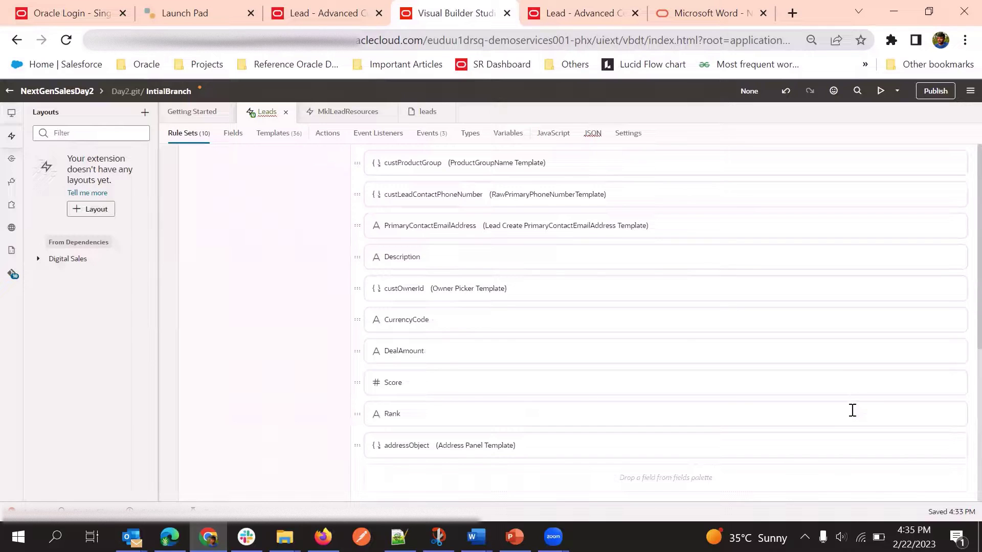
scroll(468, 361, up, 5)
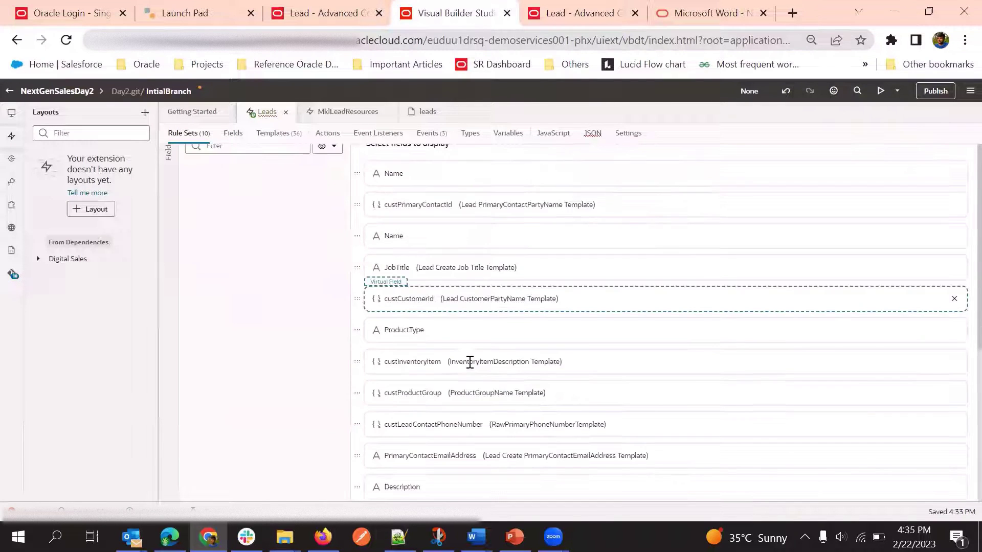
scroll(562, 317, down, 5)
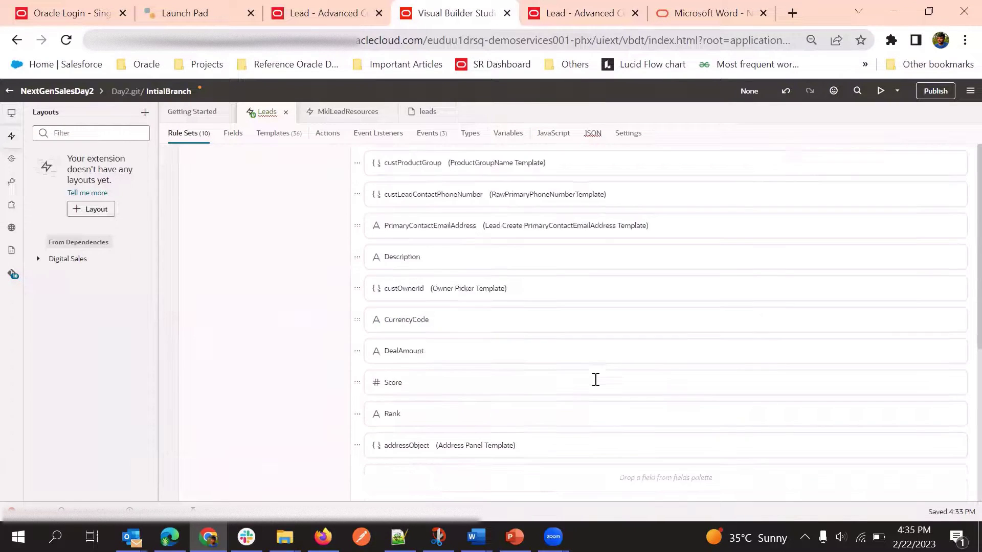
click(499, 418)
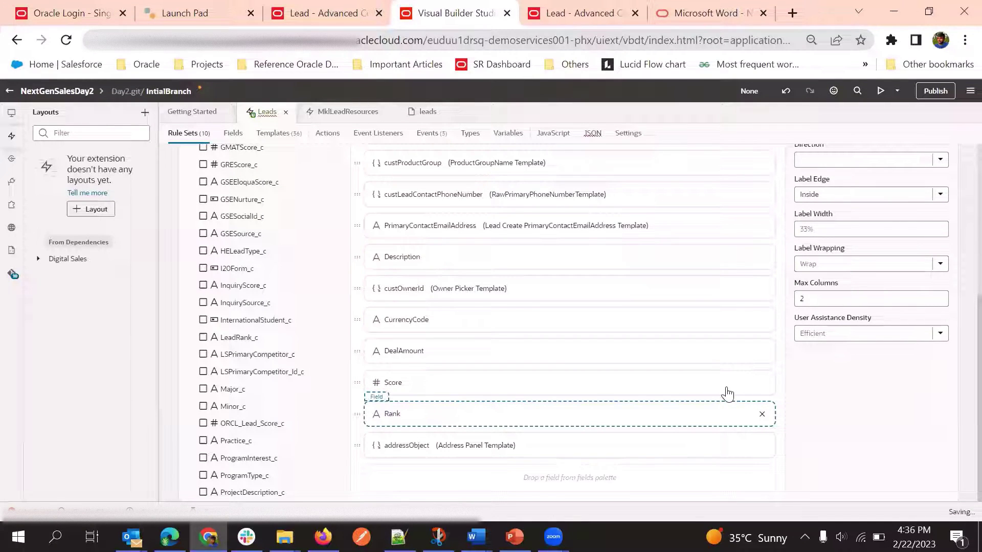
click(442, 384)
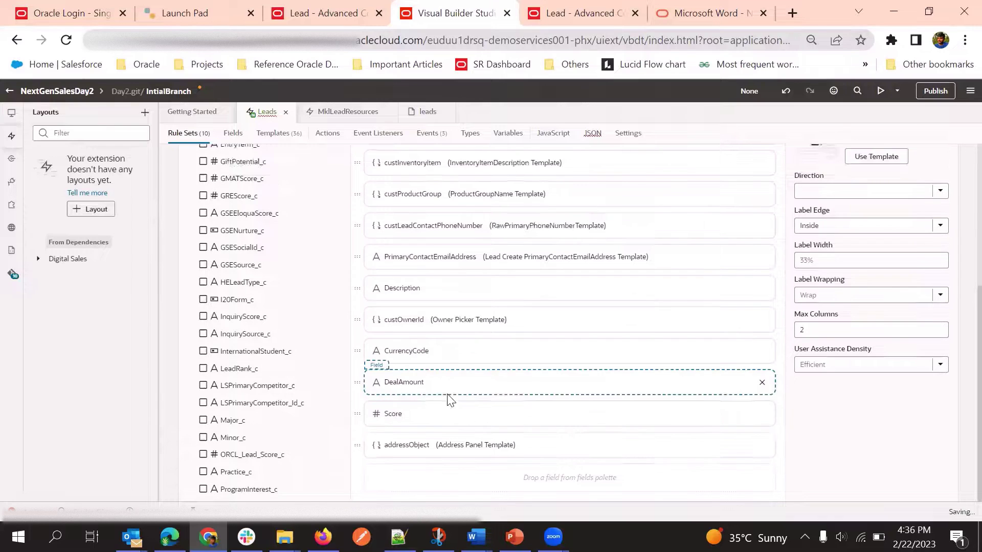
click(487, 413)
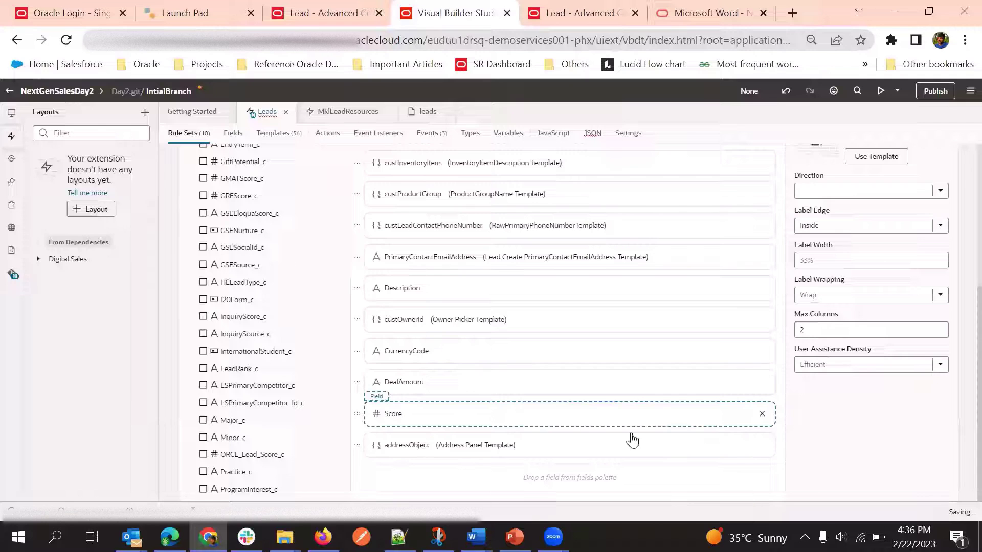
key(Delete)
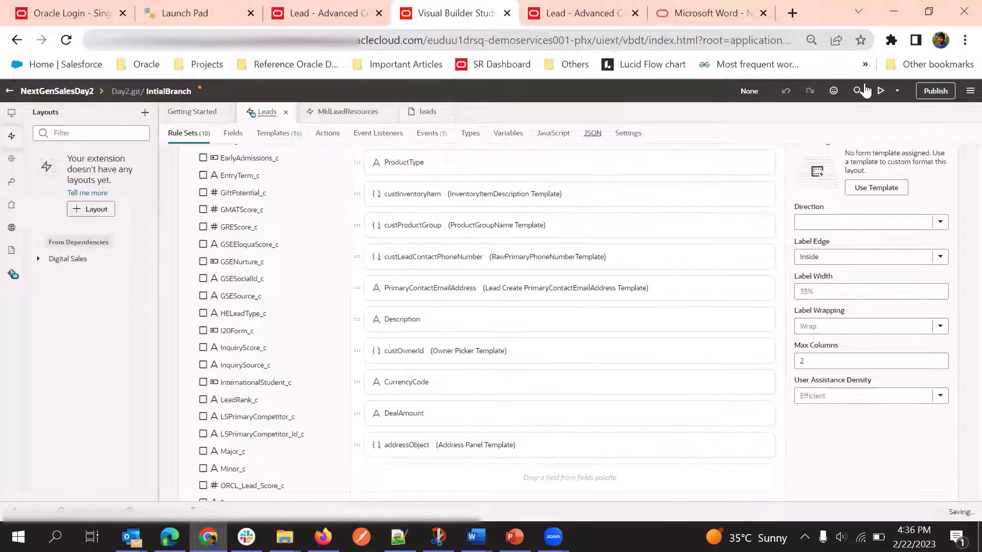
click(880, 91)
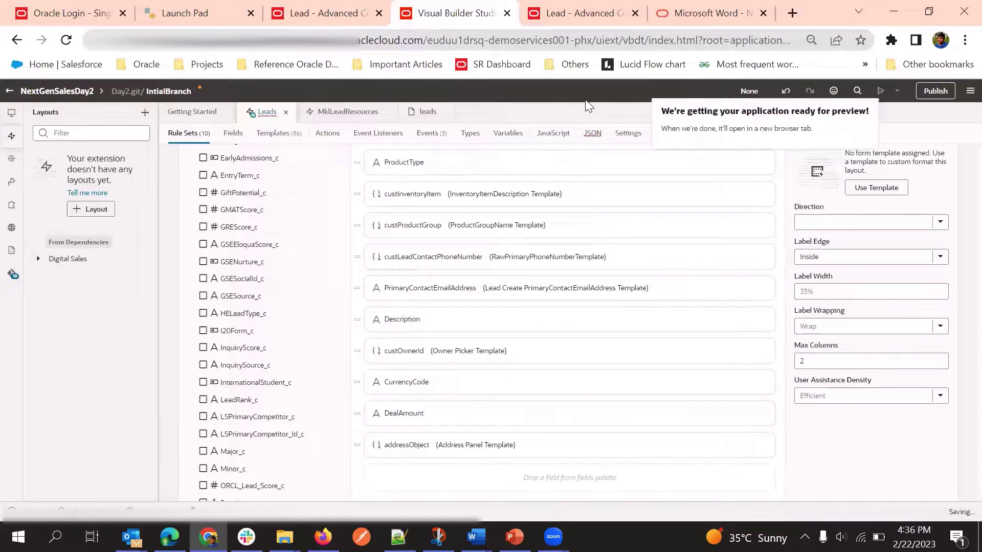
Reload the previewed lead and open its edit form, confirming Score is gone at Deal Size 30,000
click(576, 7)
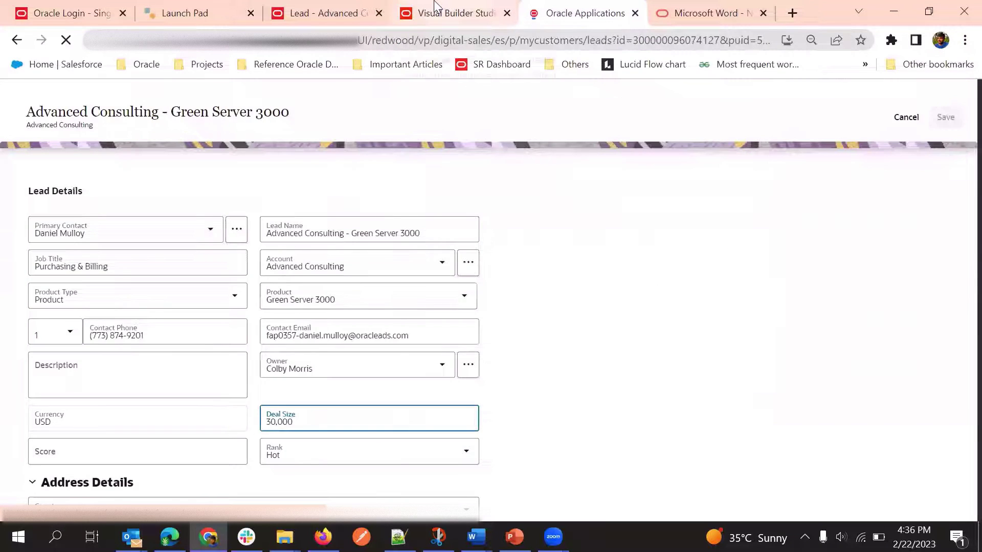
click(435, 6)
click(576, 13)
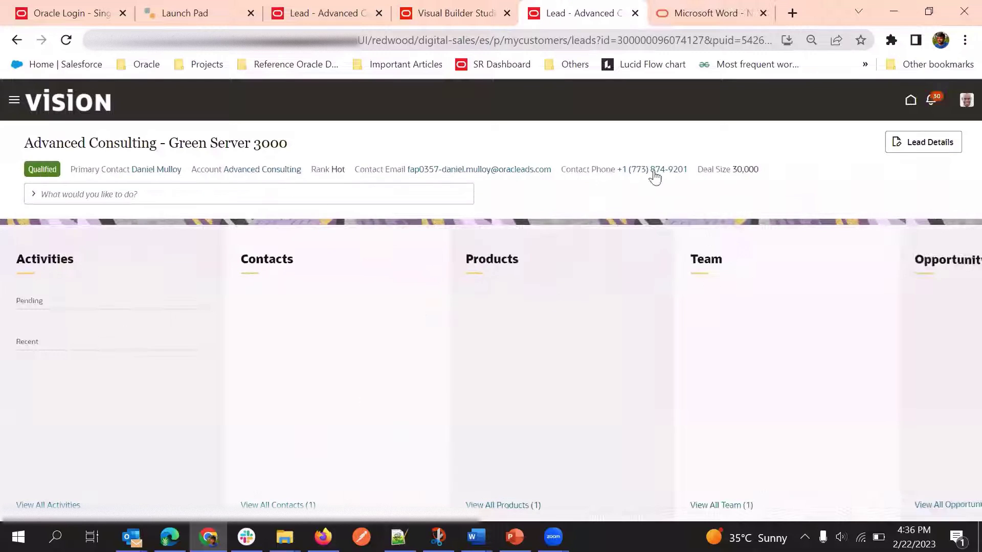
click(911, 144)
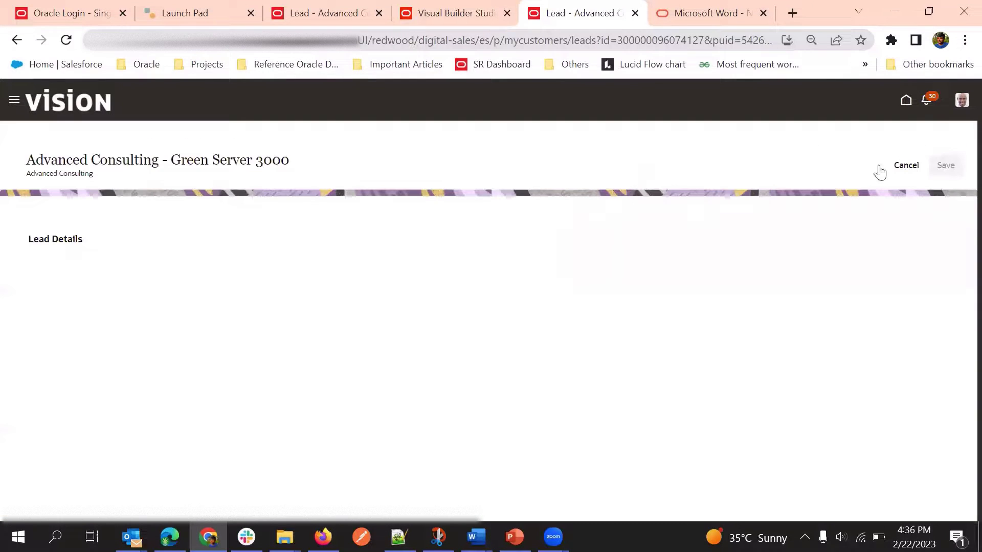
scroll(499, 302, down, 5)
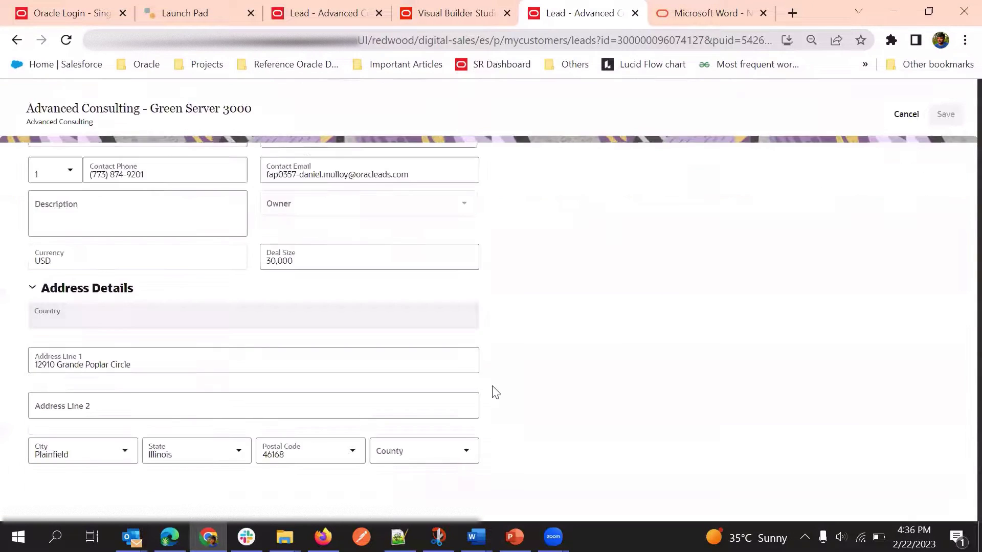
scroll(506, 368, up, 1)
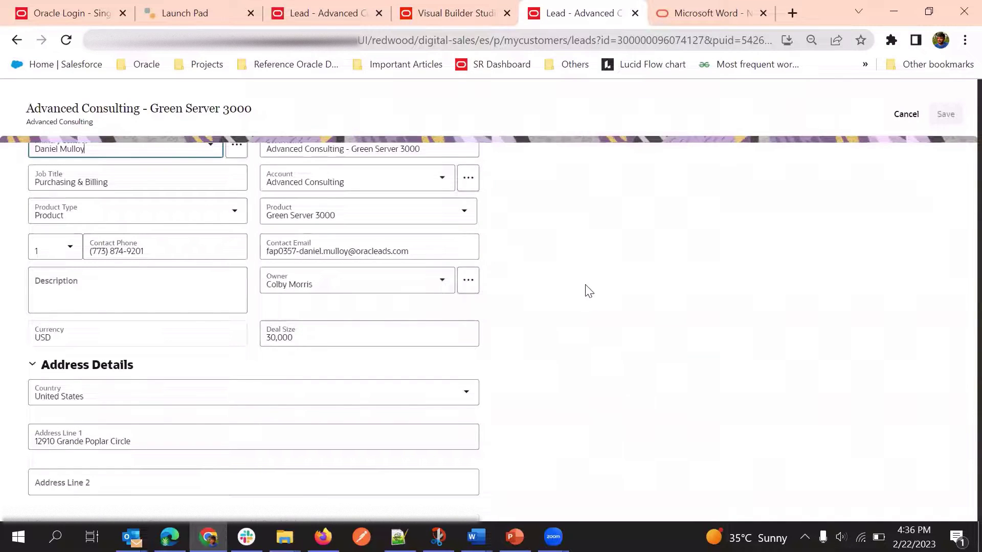
scroll(588, 291, up, 3)
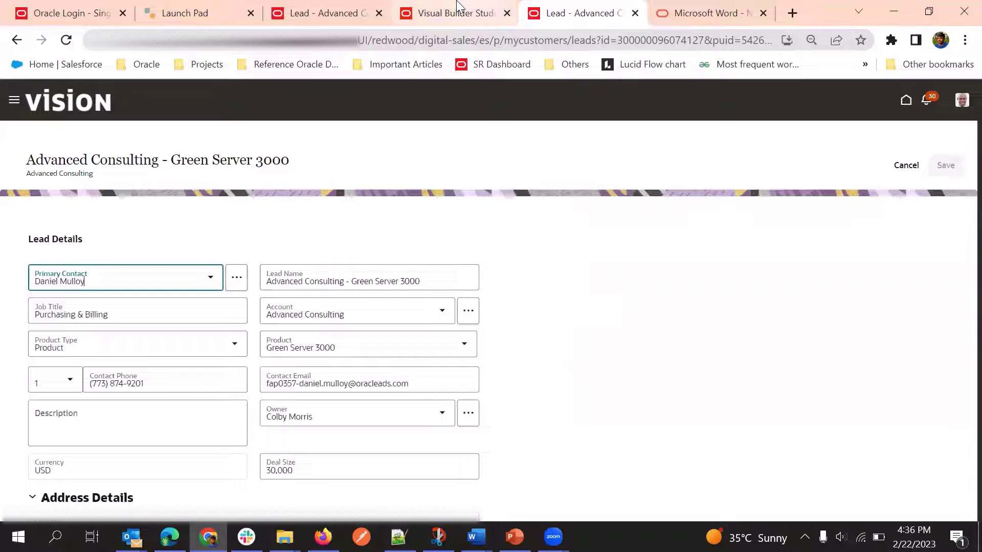
scroll(541, 248, down, 4)
scroll(318, 360, up, 1)
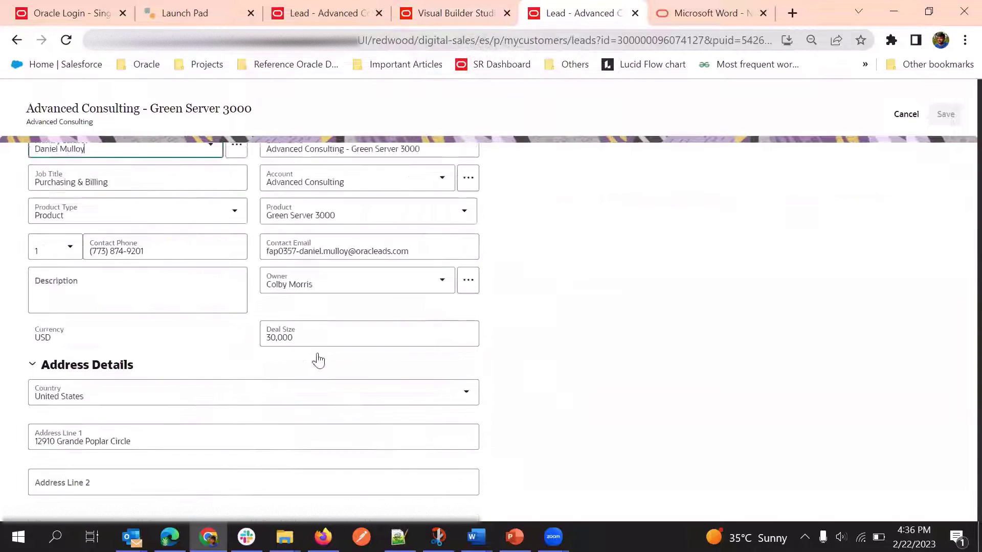
click(305, 338)
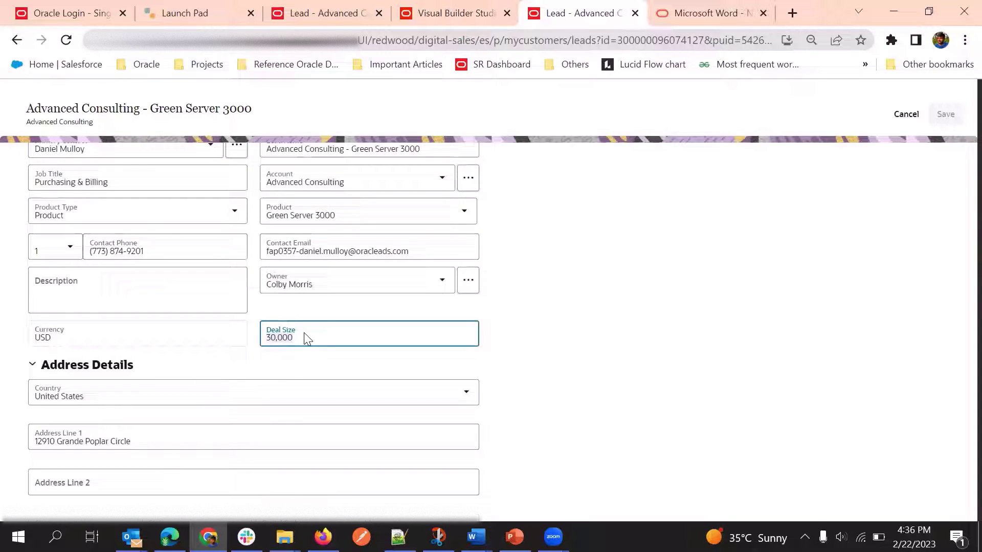
Set Deal Size to 4,000 and confirm the Score and Rank fields reappear
key(ctrl+a)
text(4)
click(620, 237)
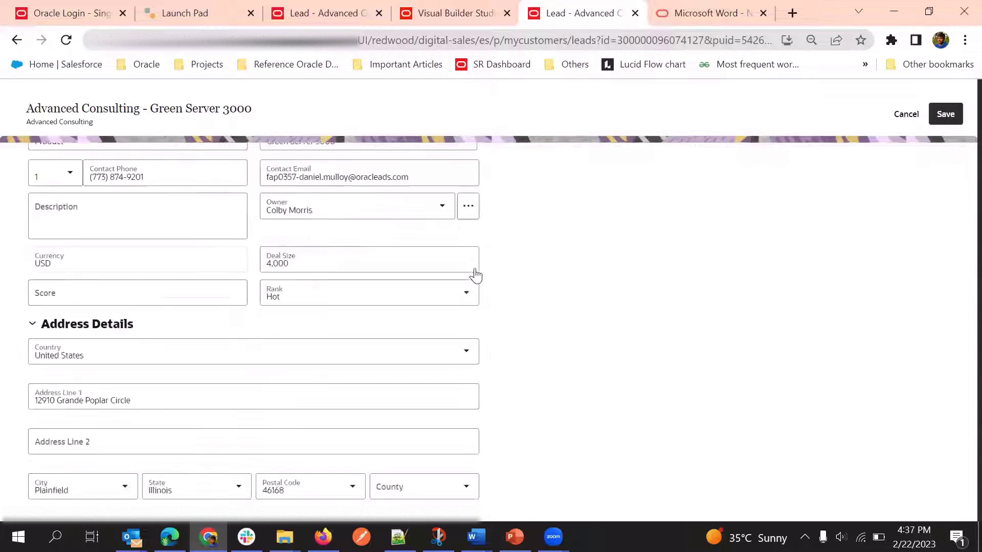
scroll(388, 278, down, 1)
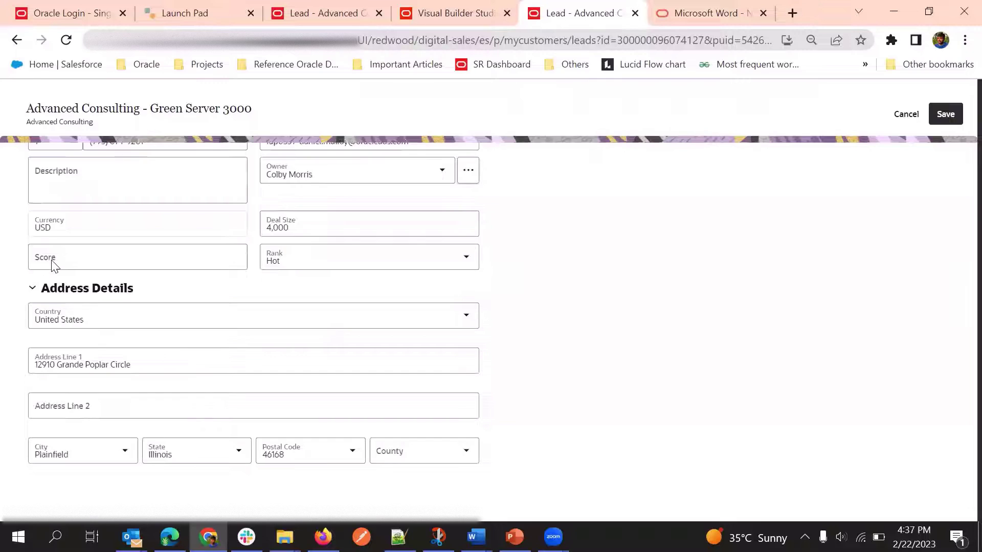
click(112, 252)
click(303, 250)
click(294, 227)
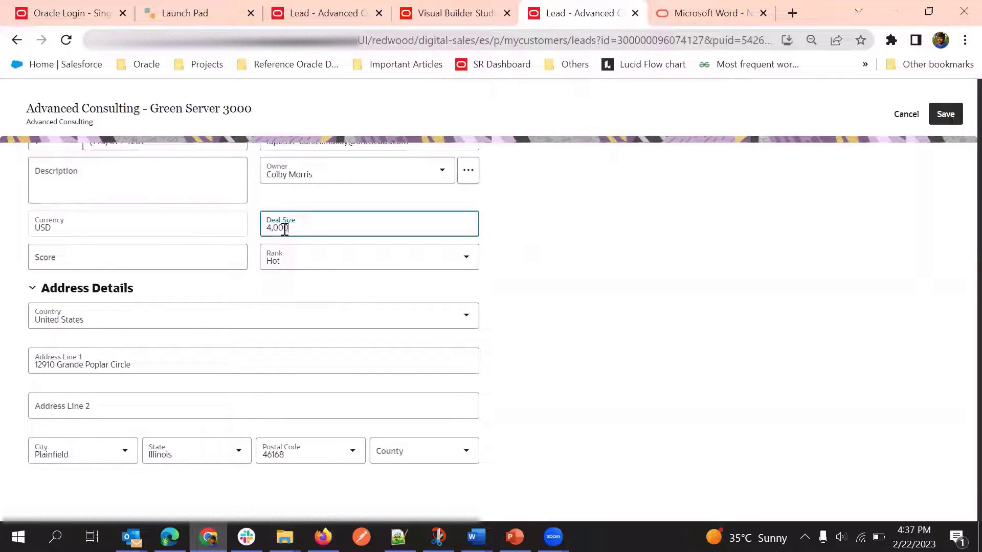
Change Deal Size to 5,000 and save the lead
key(ctrl+a)
text(50)
click(598, 229)
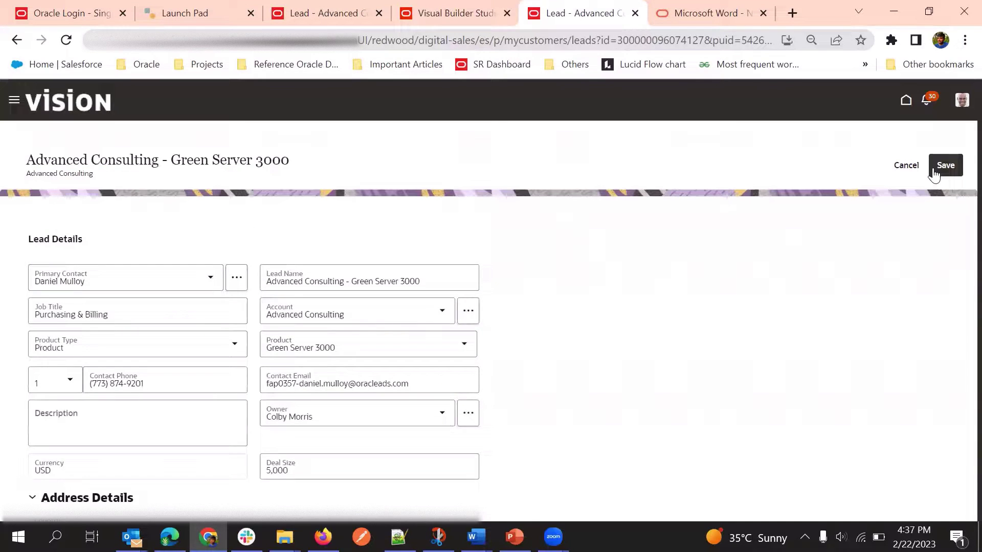
click(941, 166)
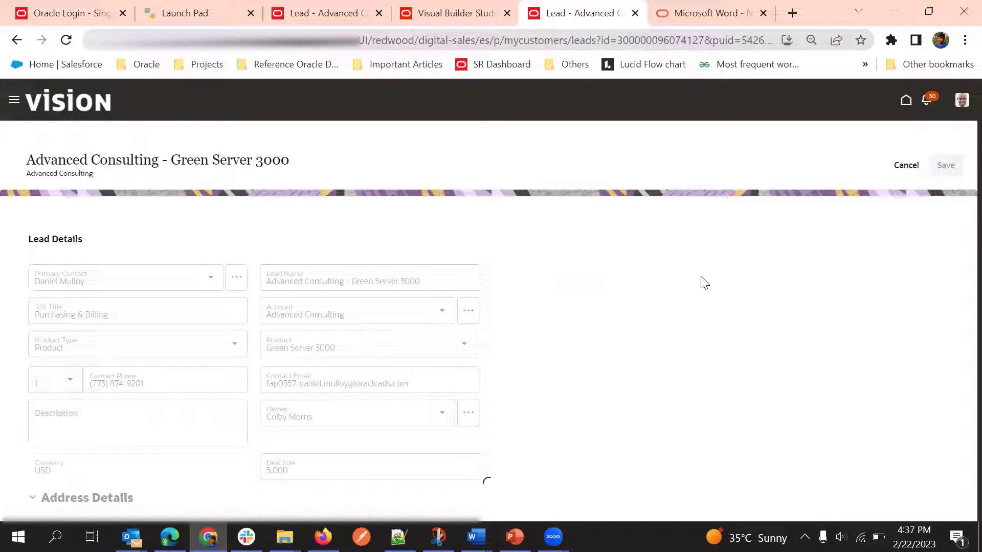
scroll(705, 284, down, 3)
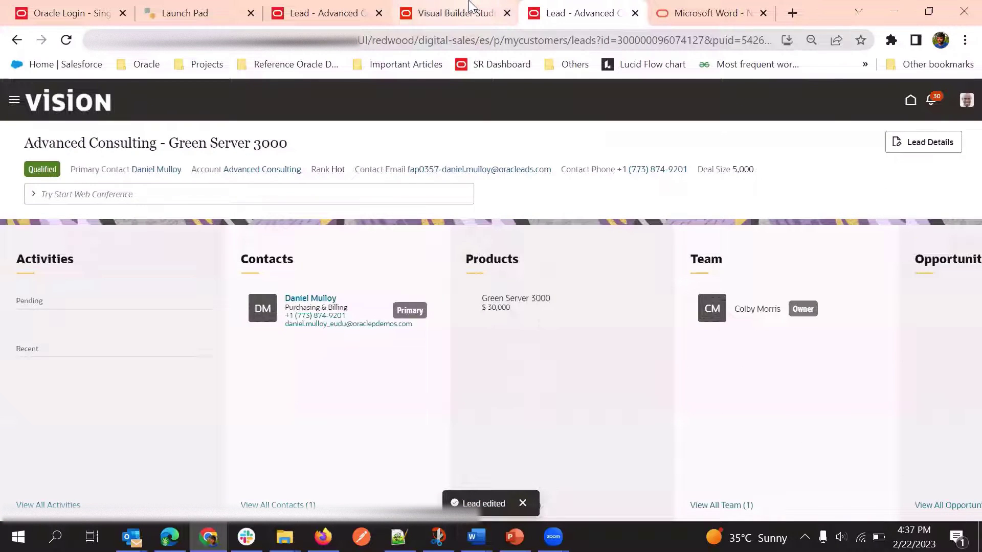
click(455, 13)
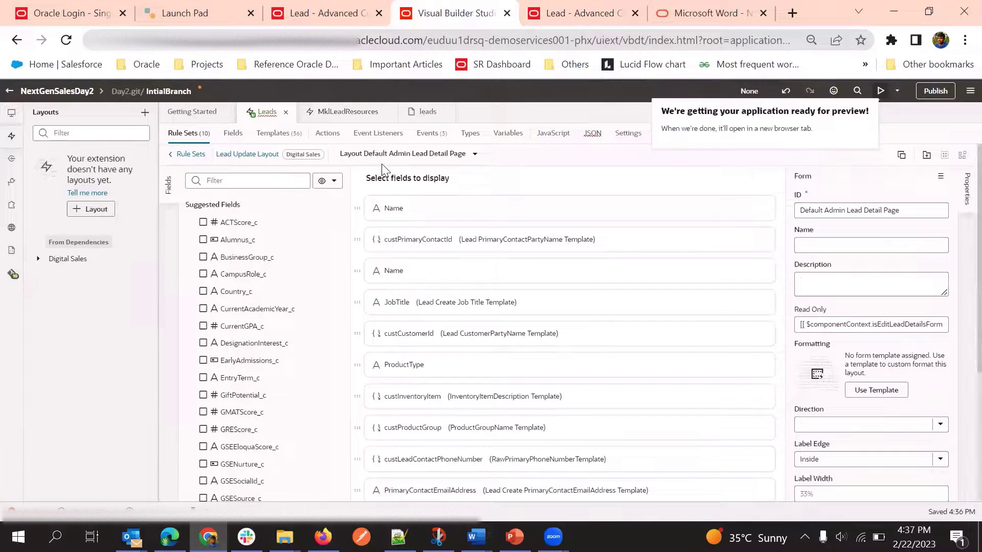
Return to the Lead Update Layout display logic with its DealAmount ≥ 5000 rule
click(251, 155)
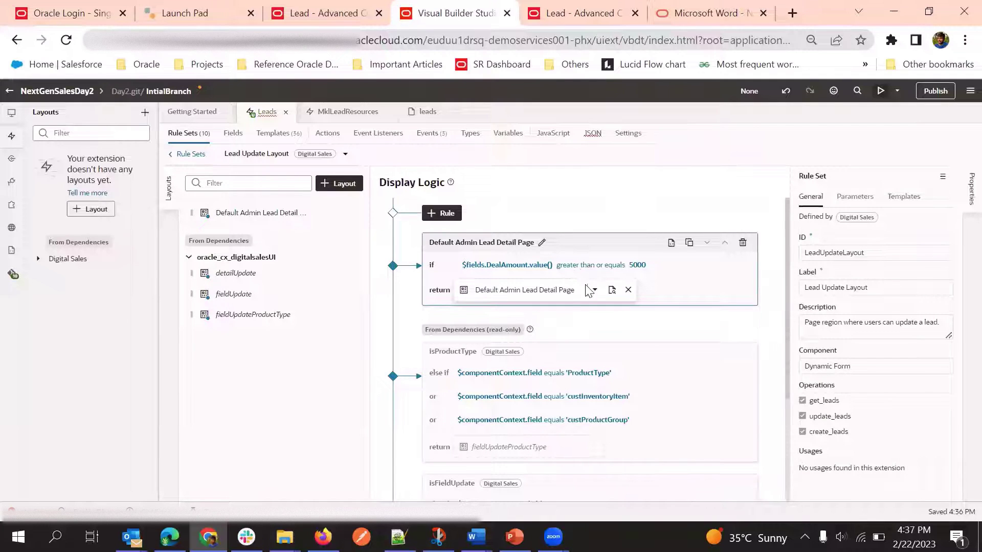
Edit the DealAmount ≥ 5000 condition and append an empty 'and' condition row
click(568, 264)
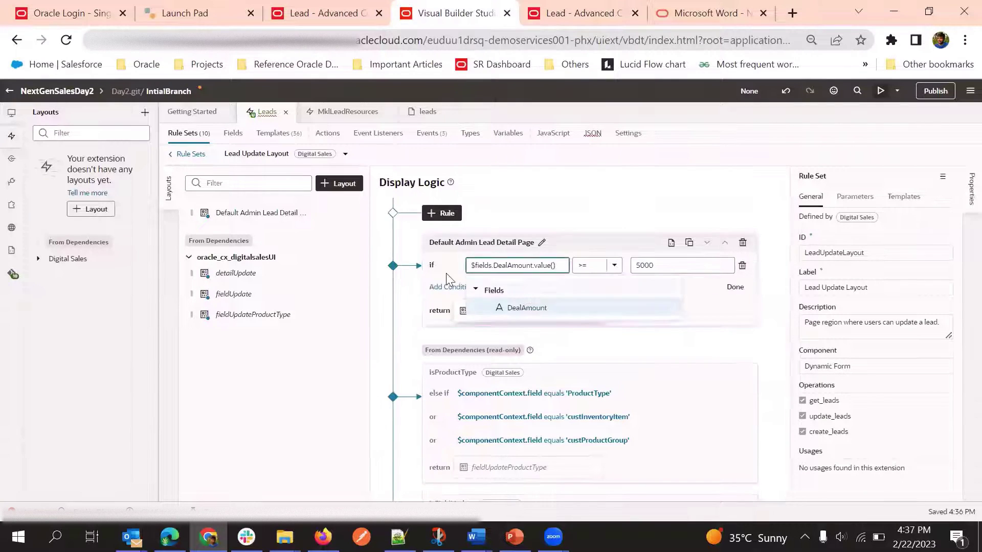
click(709, 312)
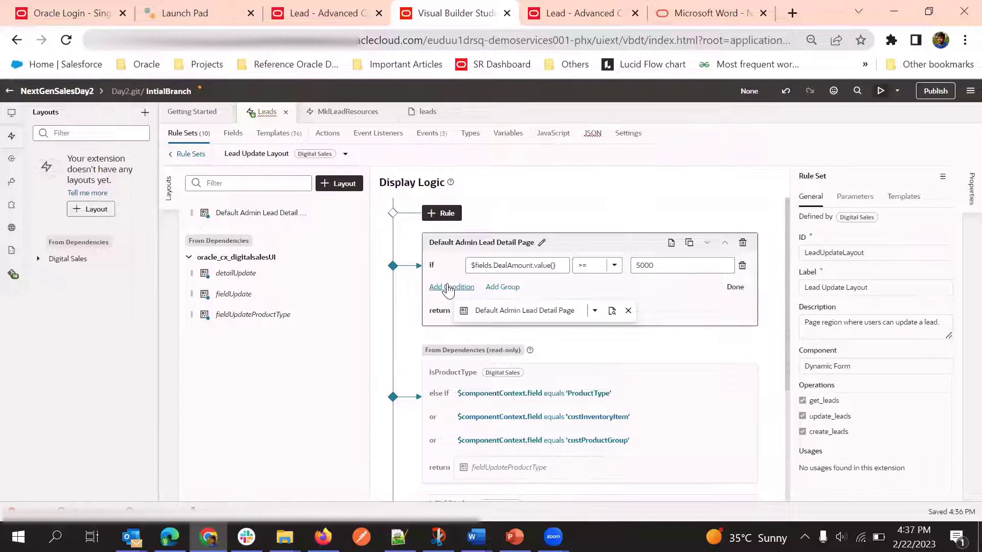
click(448, 287)
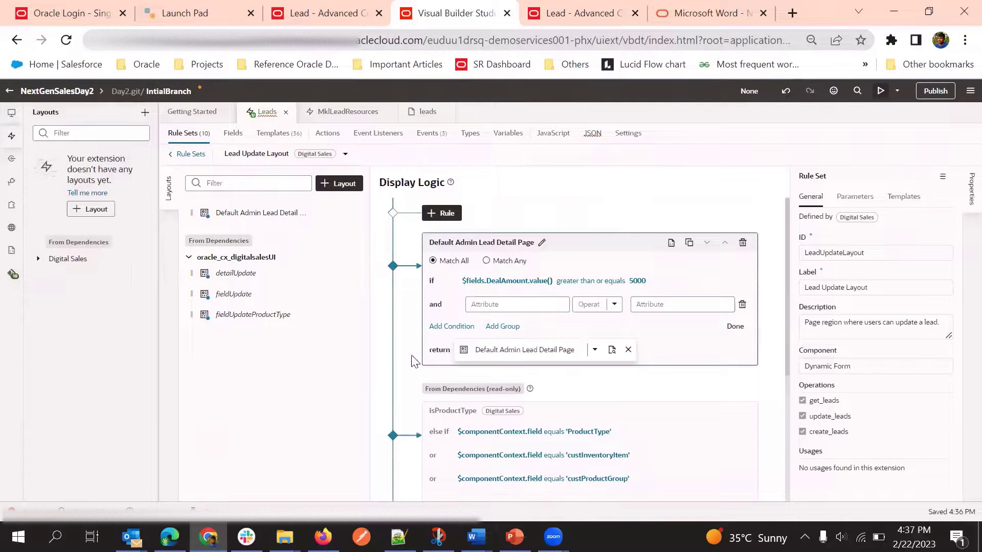
click(504, 304)
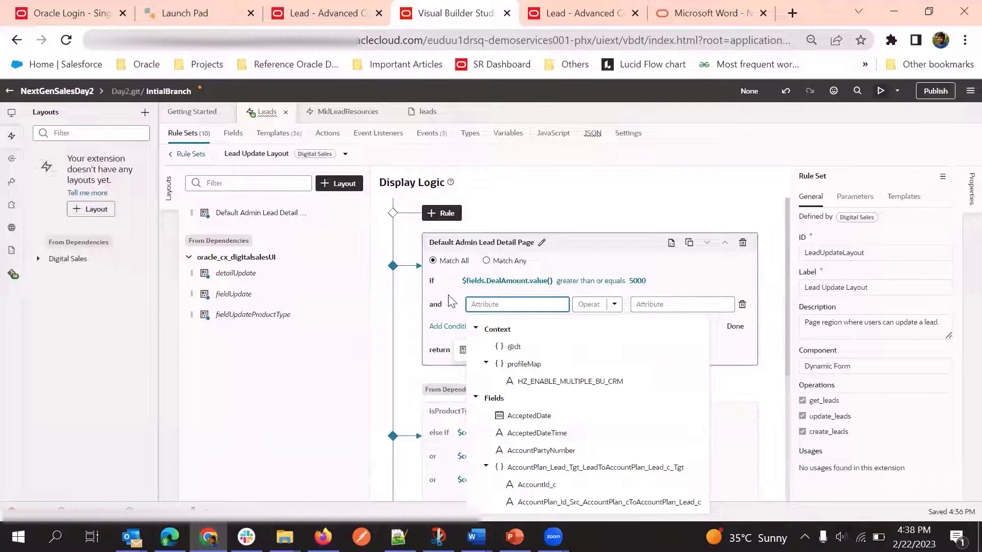
click(659, 264)
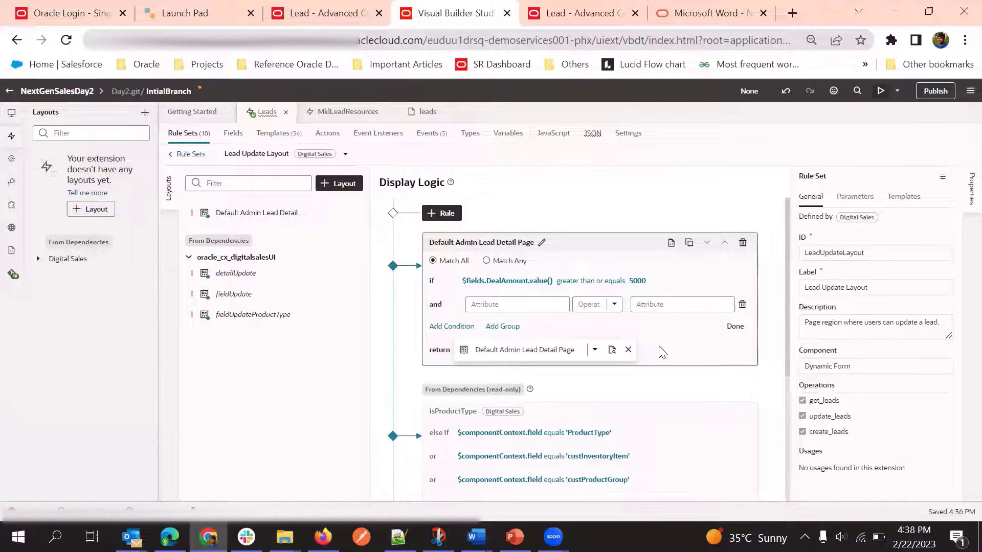
Choose $user.roles as the attribute for the new 'and' condition
click(501, 305)
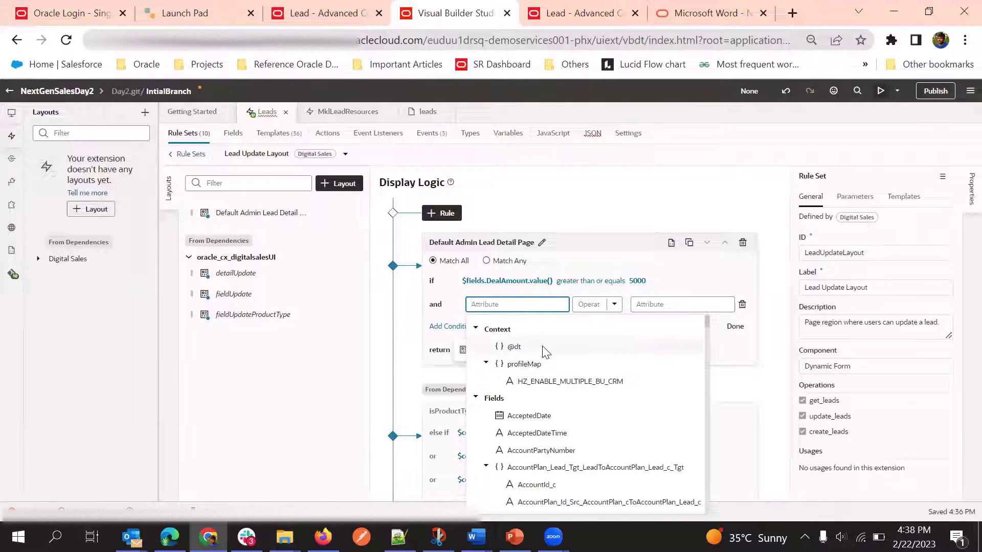
scroll(545, 352, down, 12)
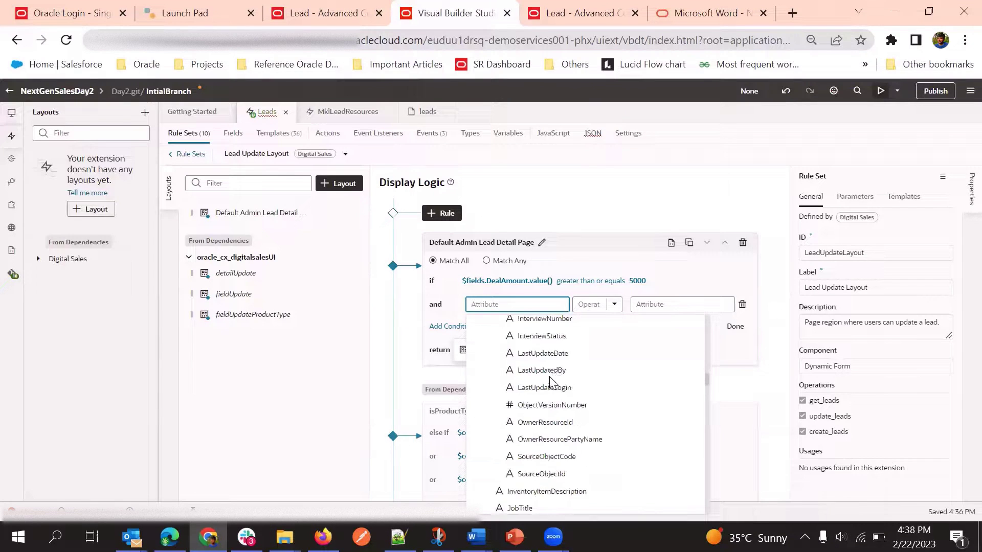
scroll(542, 388, down, 10)
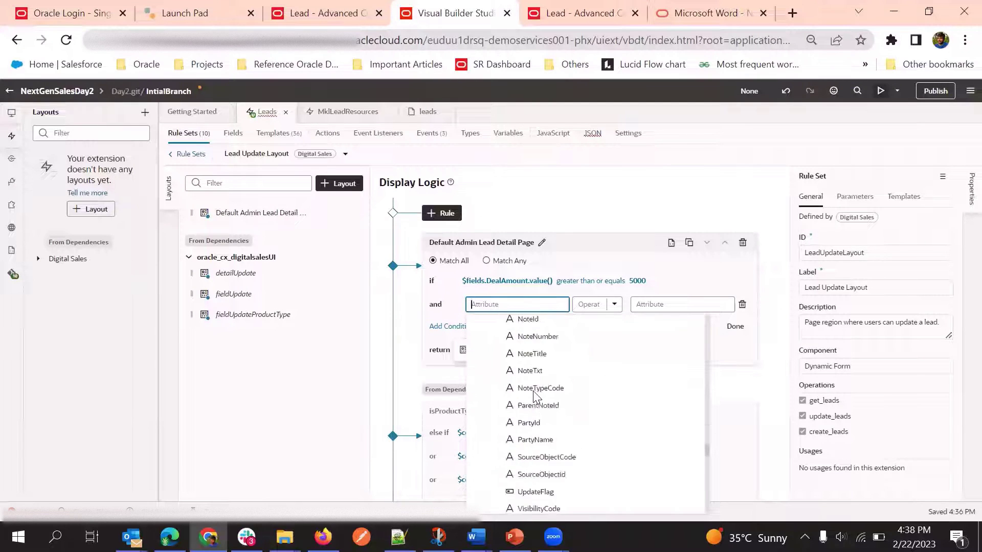
scroll(542, 391, down, 10)
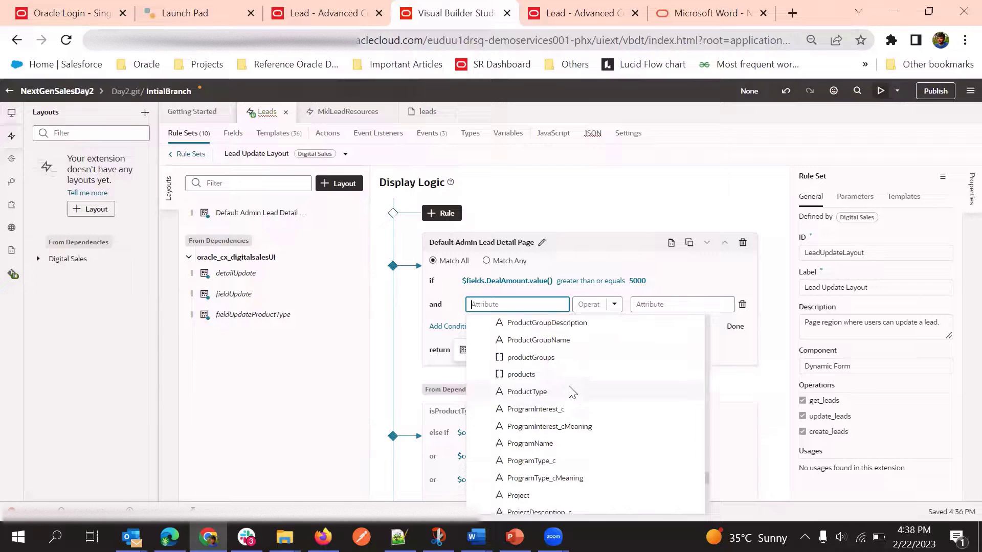
scroll(567, 394, down, 10)
scroll(560, 393, up, 5)
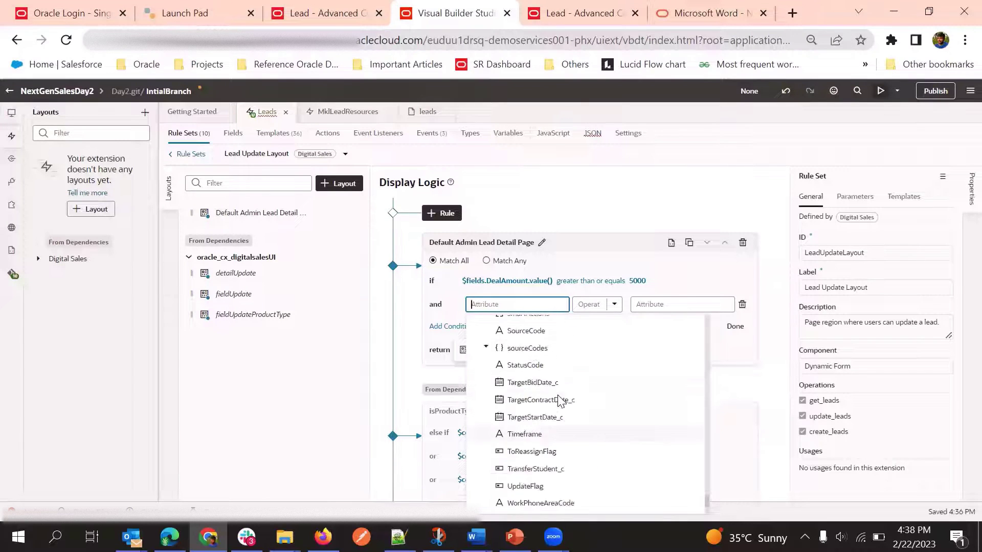
scroll(548, 398, down, 7)
scroll(548, 399, down, 2)
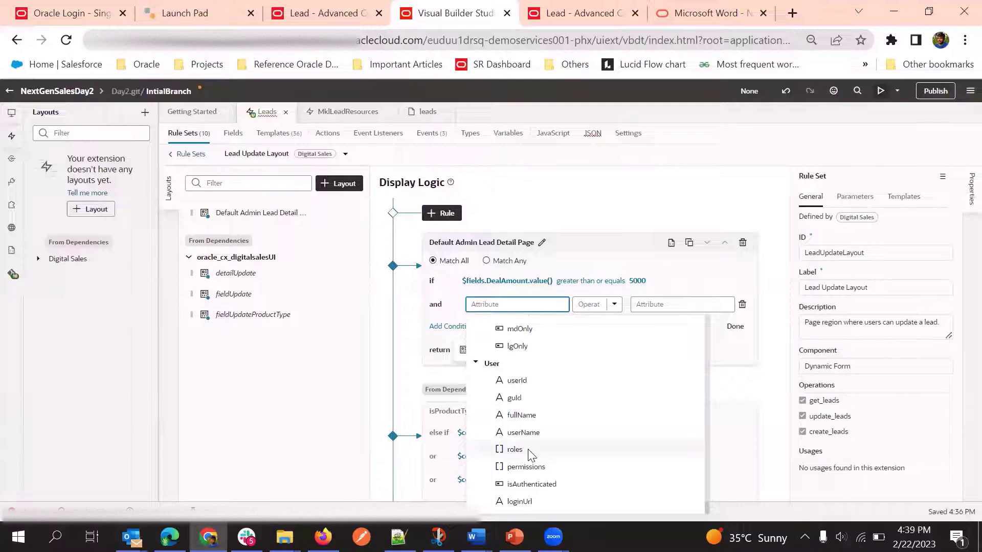
click(531, 453)
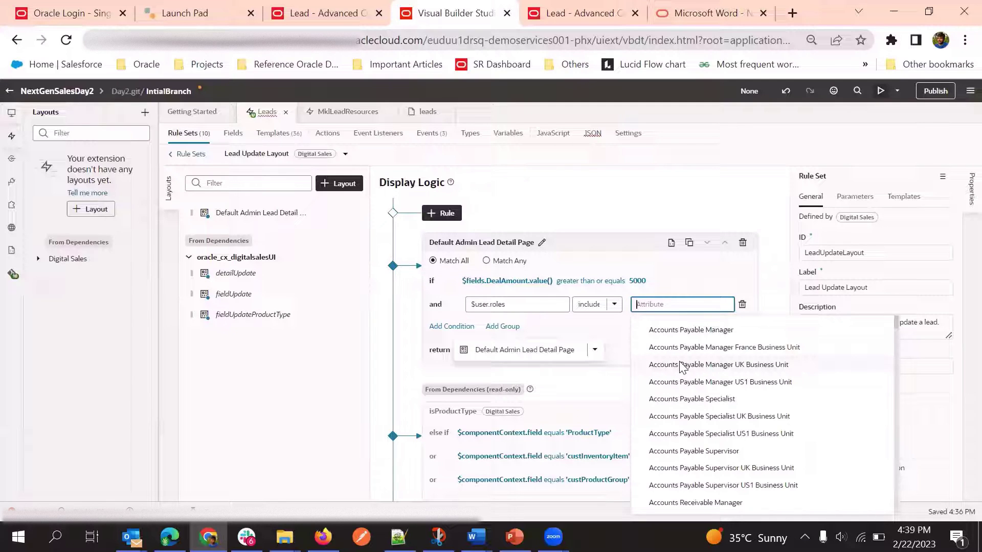
Add the Sales Administrator role requirement to the rule and launch the application preview
text(Sale)
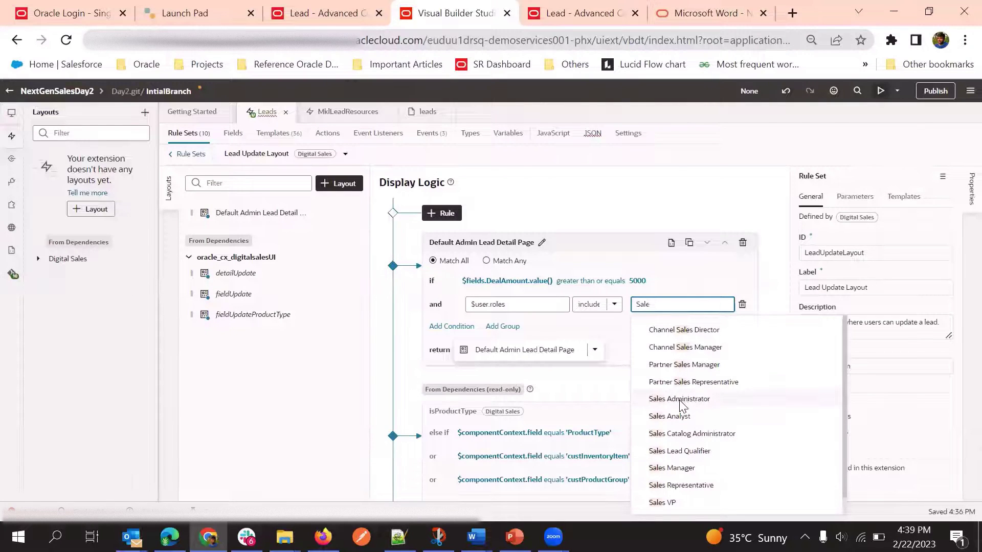
click(681, 399)
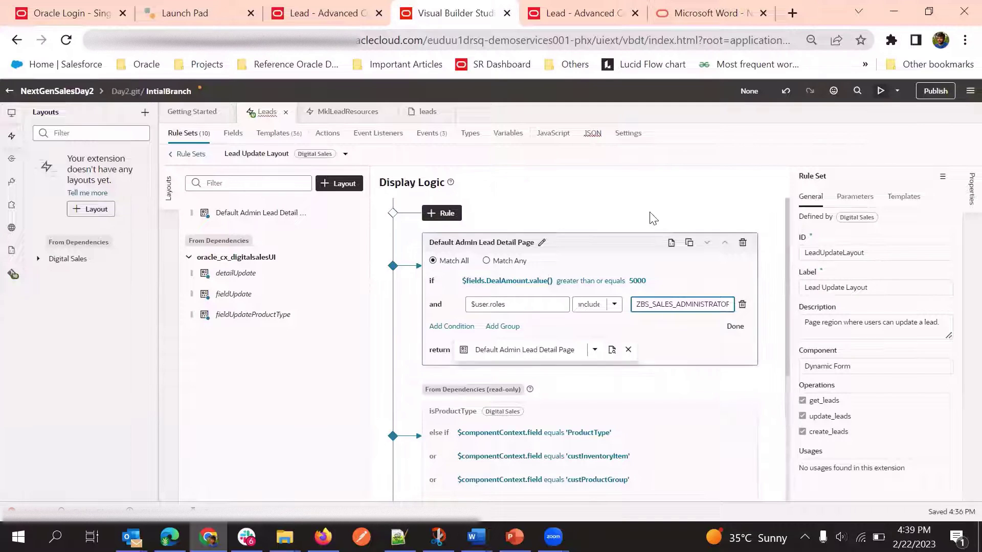
click(671, 348)
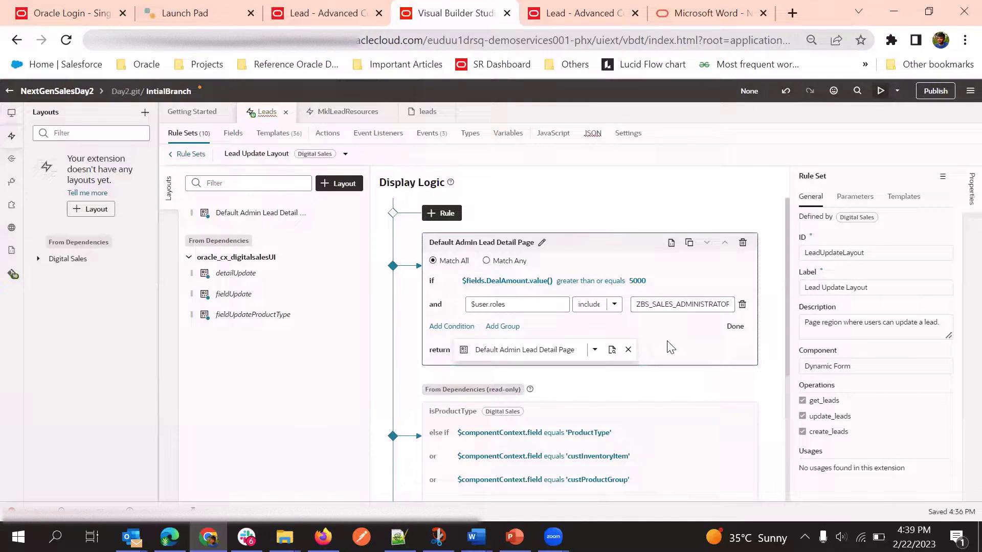
click(735, 327)
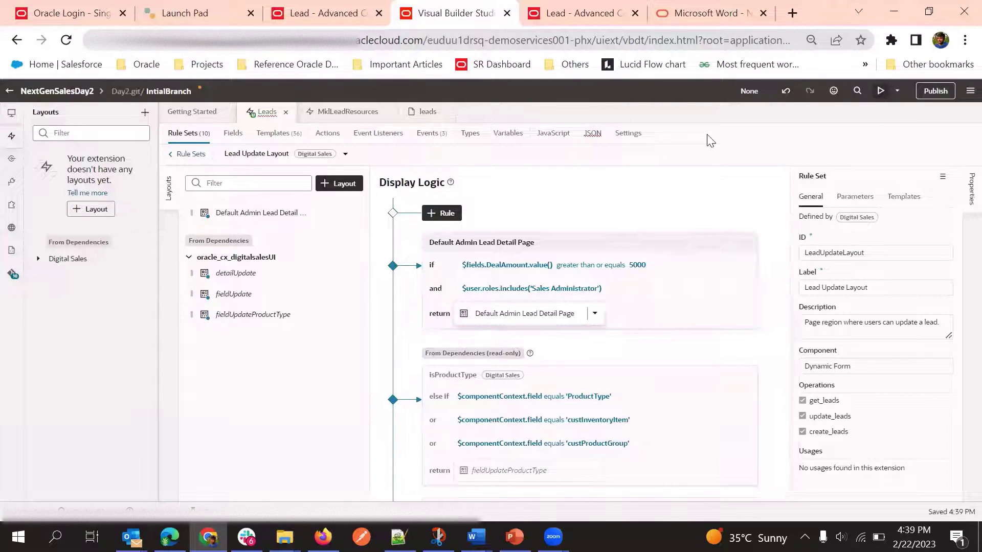
click(879, 91)
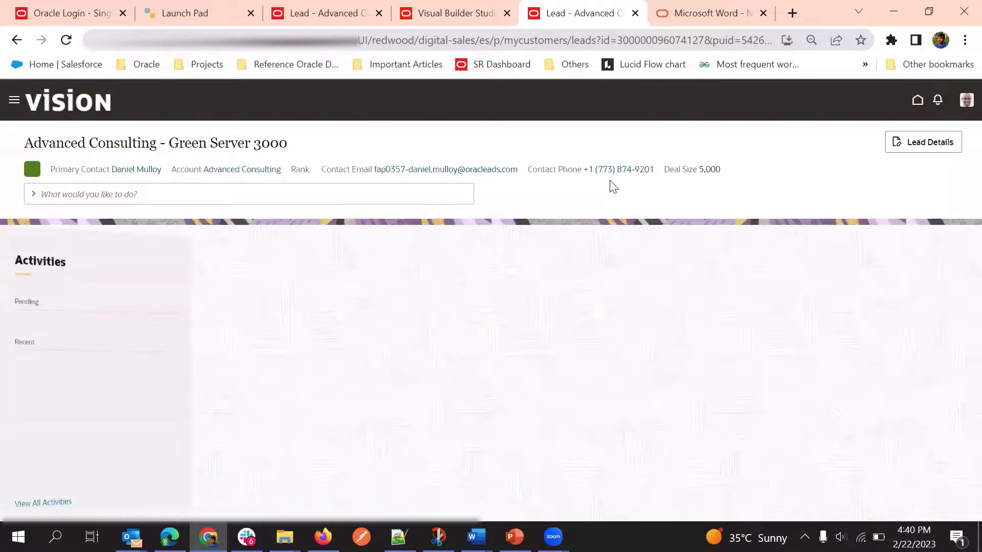
Open the lead's details and scroll to locate the Deal Size field
click(924, 141)
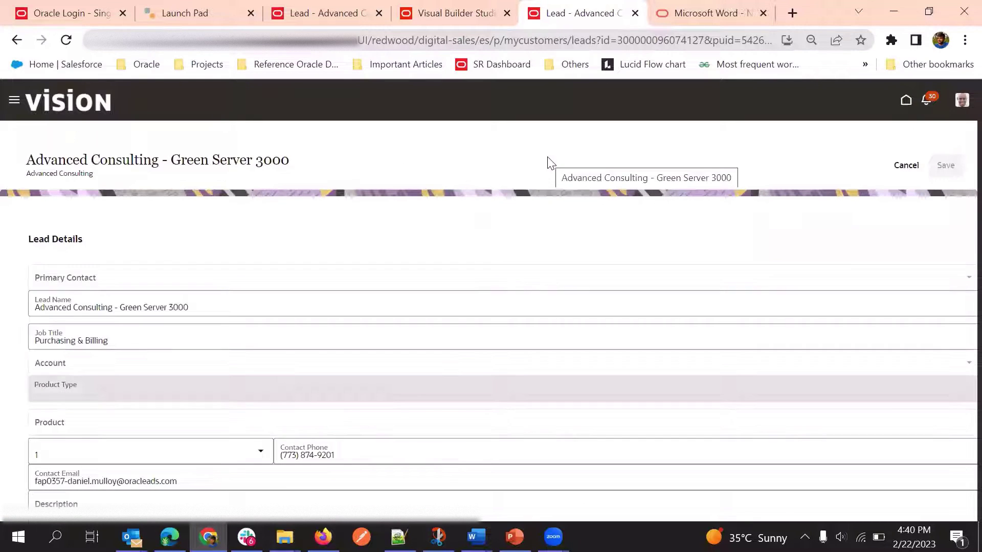
scroll(483, 313, down, 3)
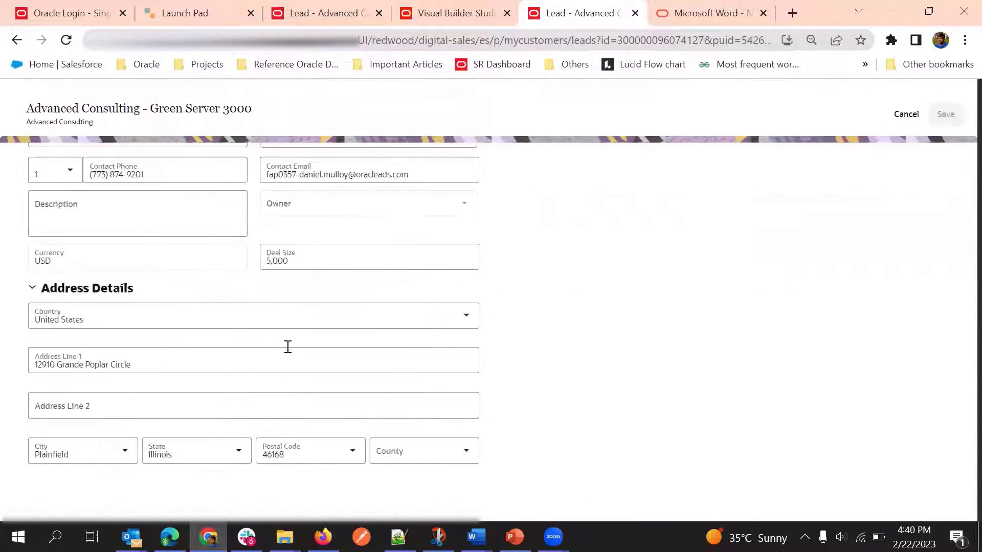
scroll(312, 336, up, 2)
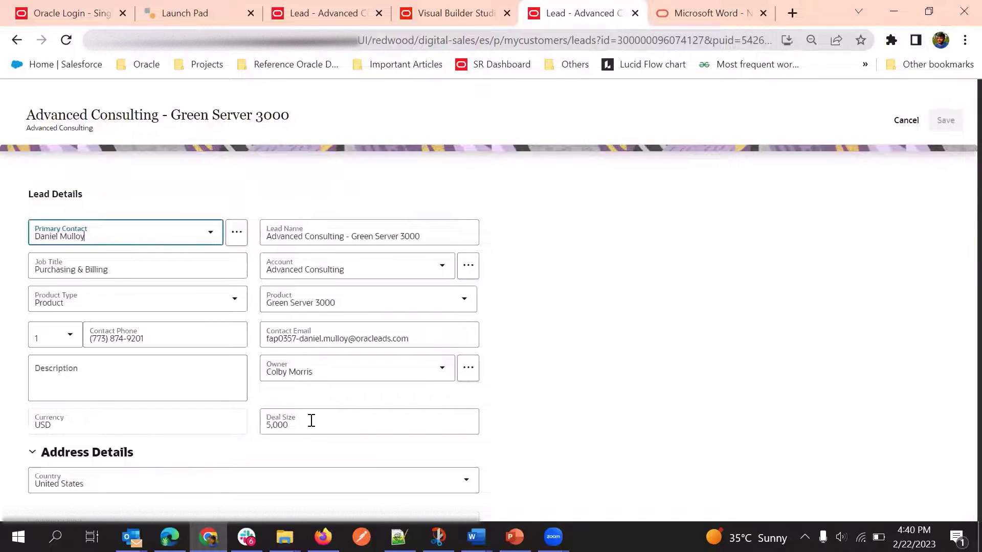
scroll(311, 420, down, 3)
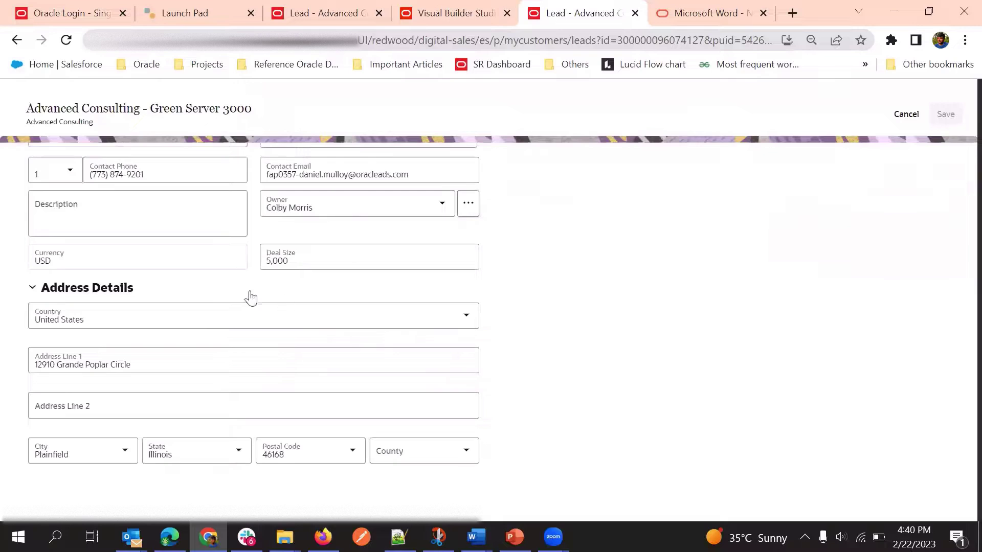
scroll(566, 218, up, 3)
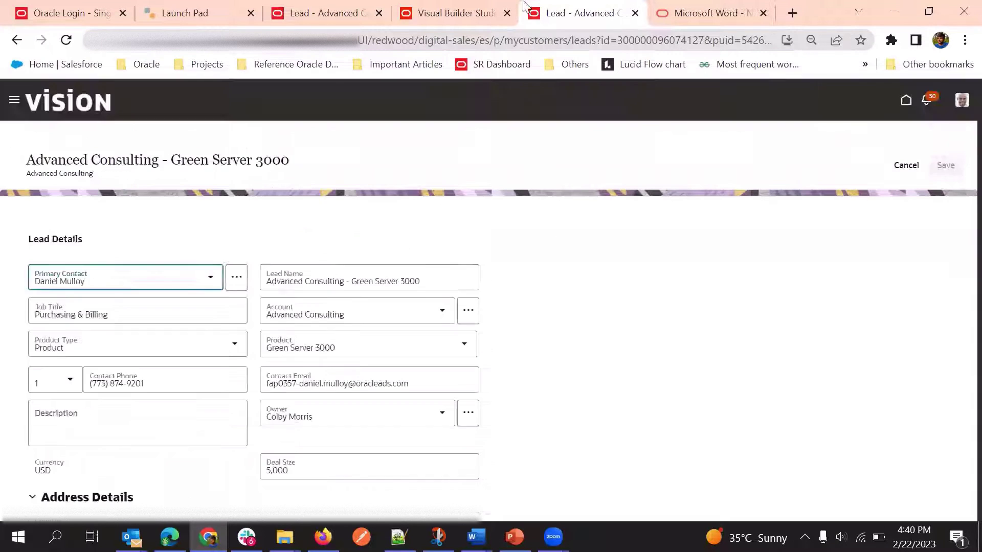
scroll(476, 318, down, 2)
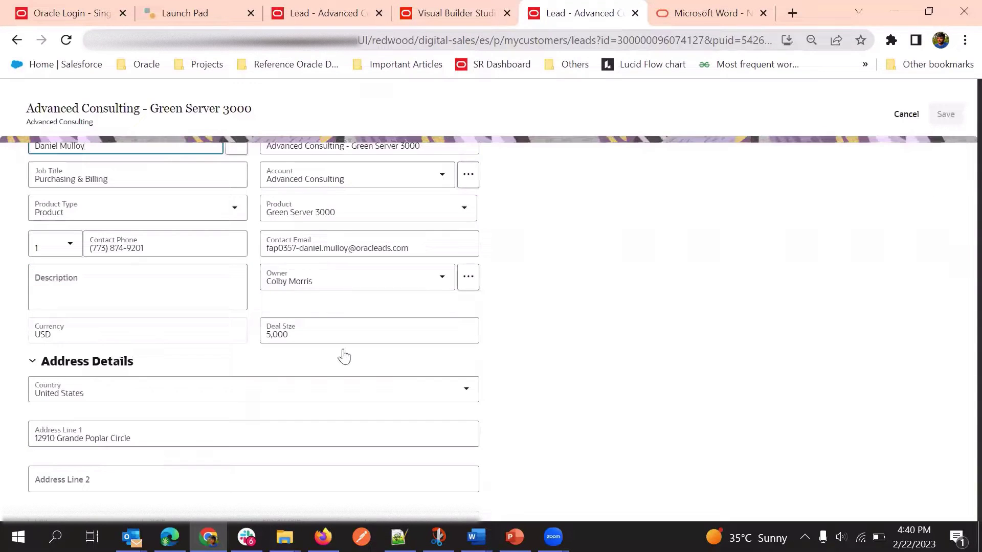
Change the lead's Deal Size from 5,000 to 4,000, then return to Visual Builder Studio
click(272, 333)
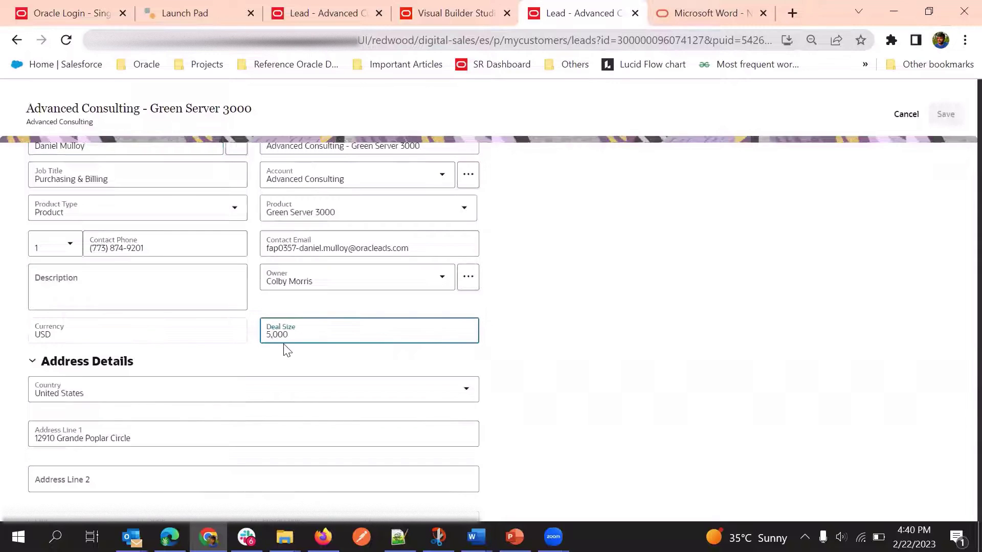
key(BackSpace)
text(4)
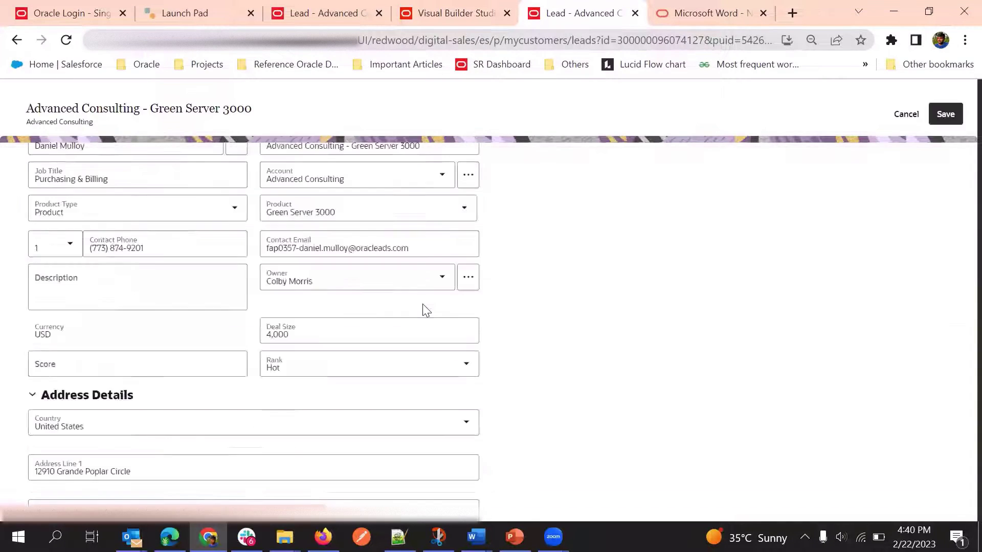
scroll(247, 333, down, 2)
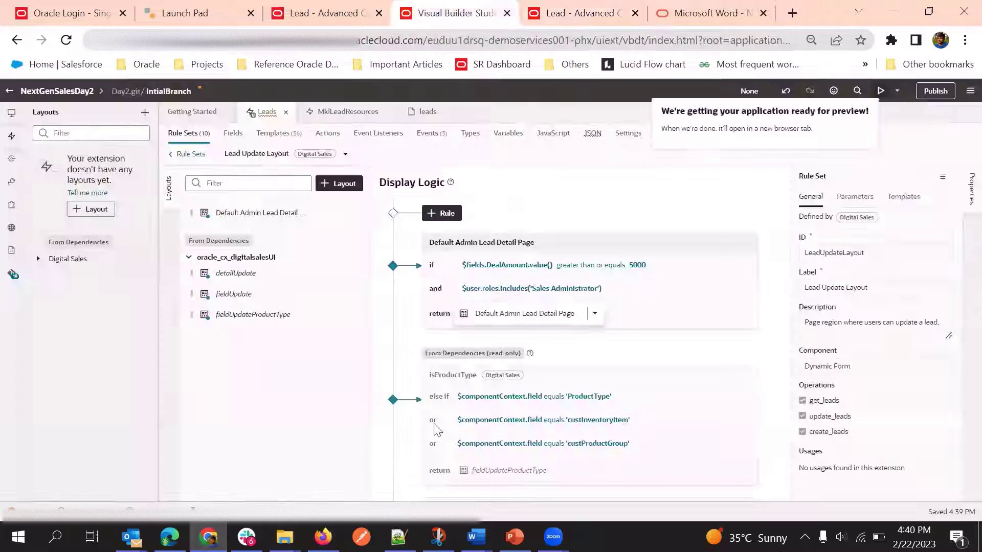
click(486, 11)
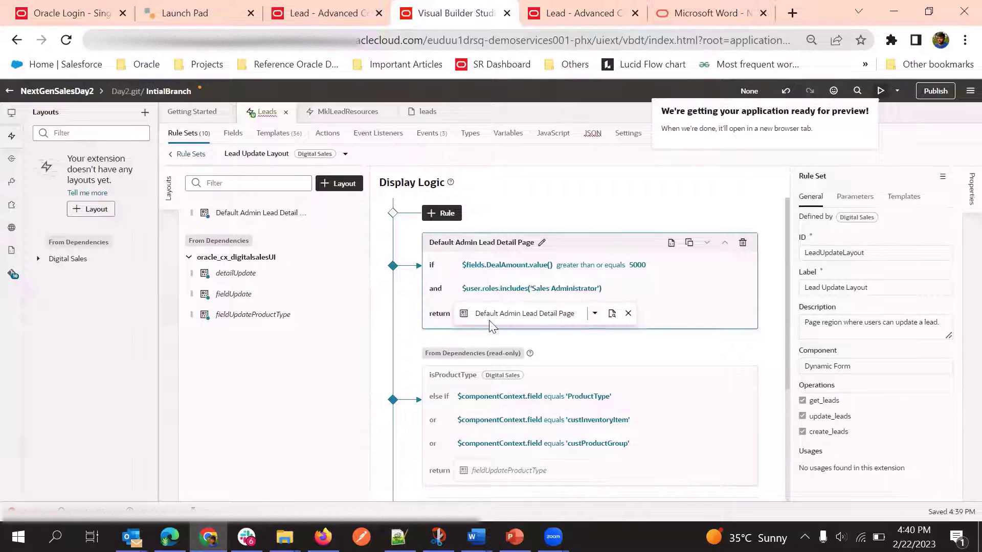
Add a condition requiring $user.userName === a specific user's name
click(565, 292)
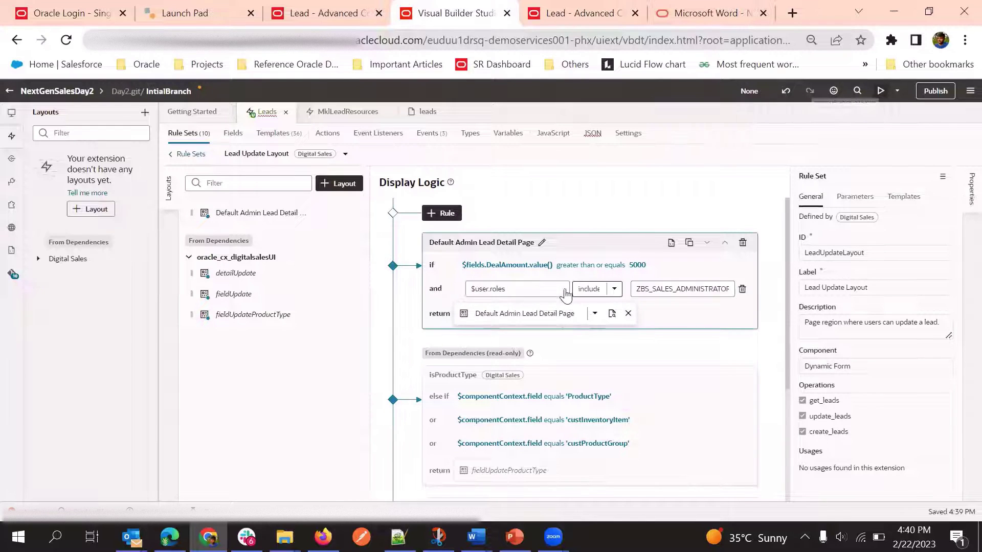
click(451, 325)
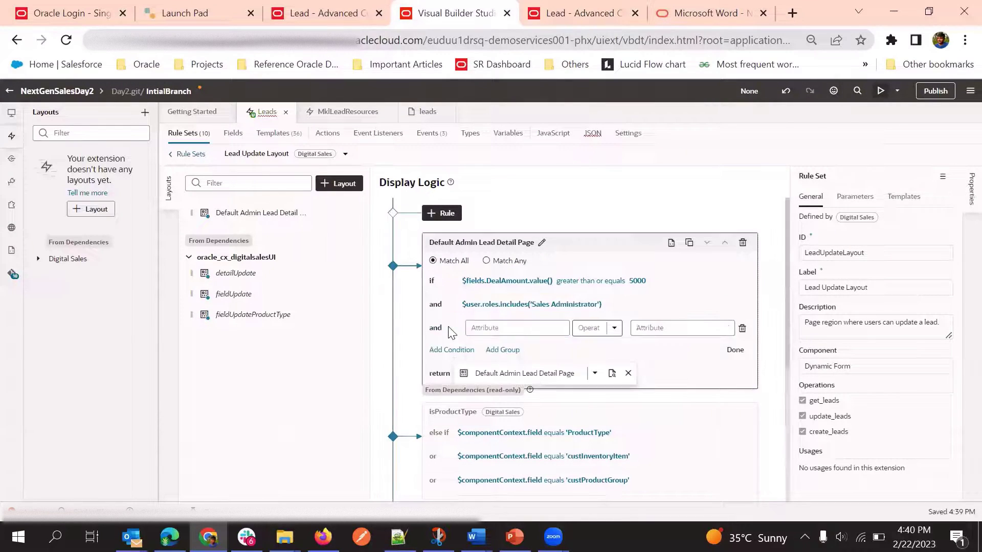
click(494, 329)
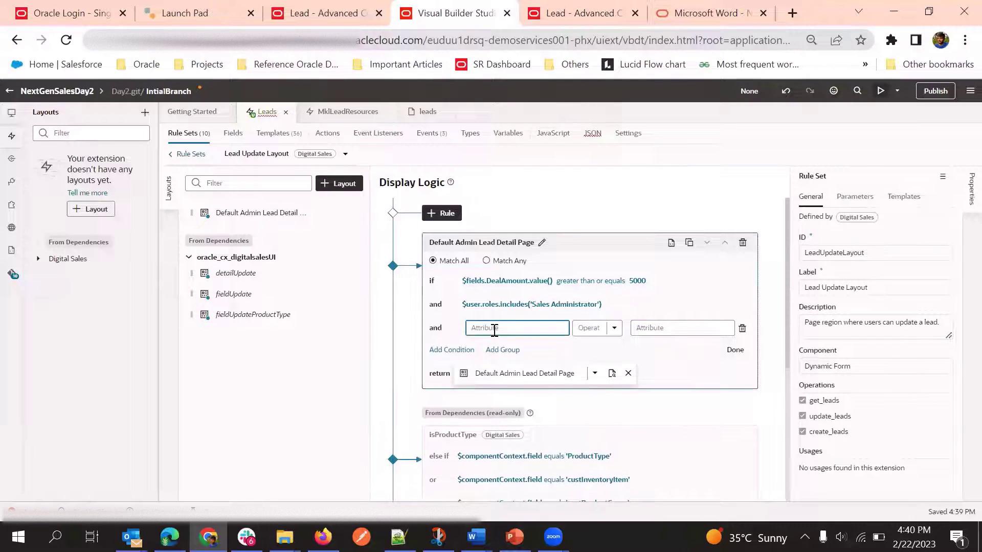
text(Usern)
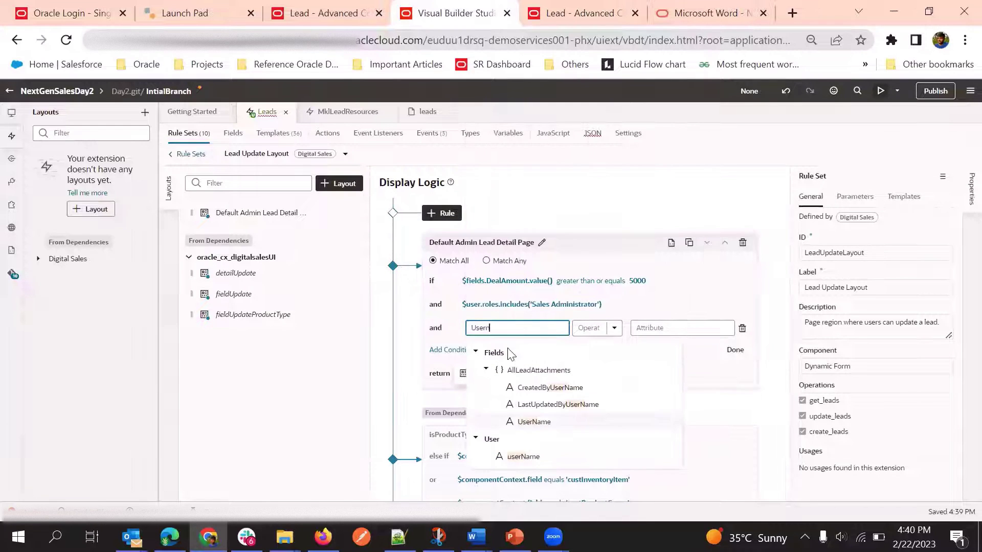
click(522, 456)
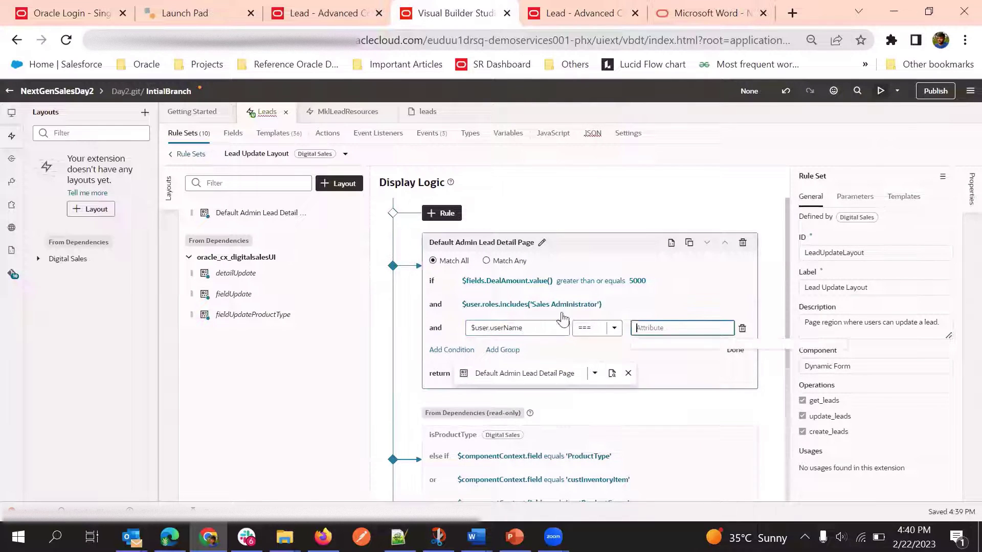
click(659, 328)
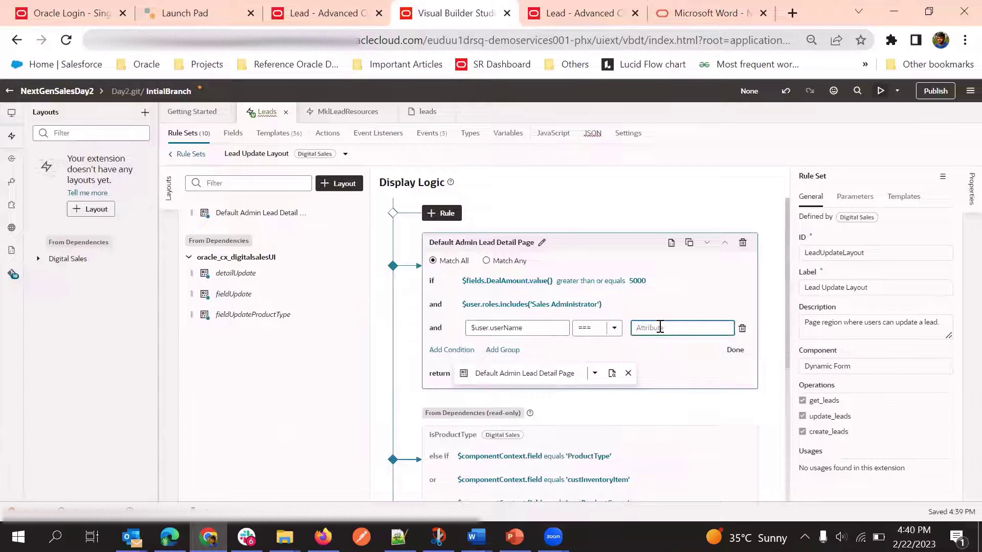
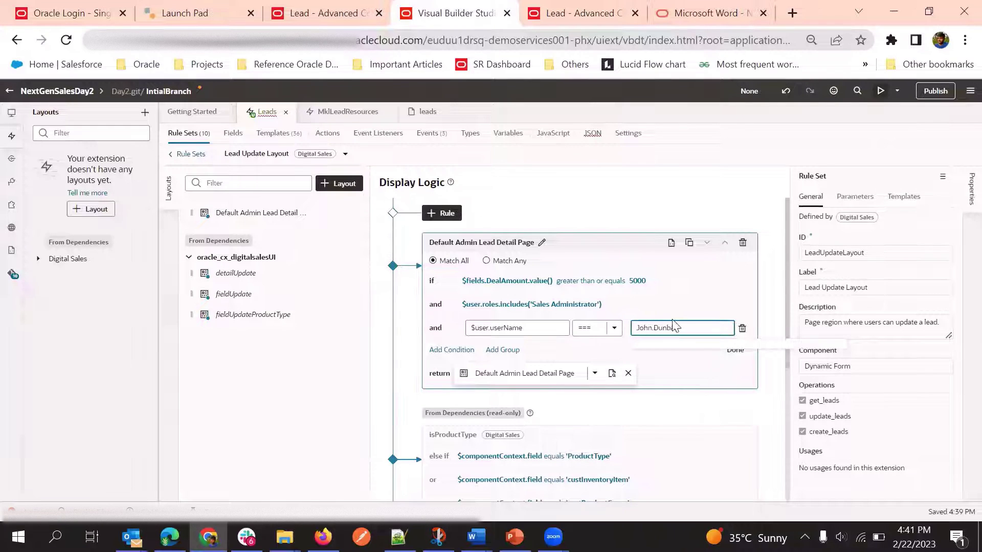
click(695, 286)
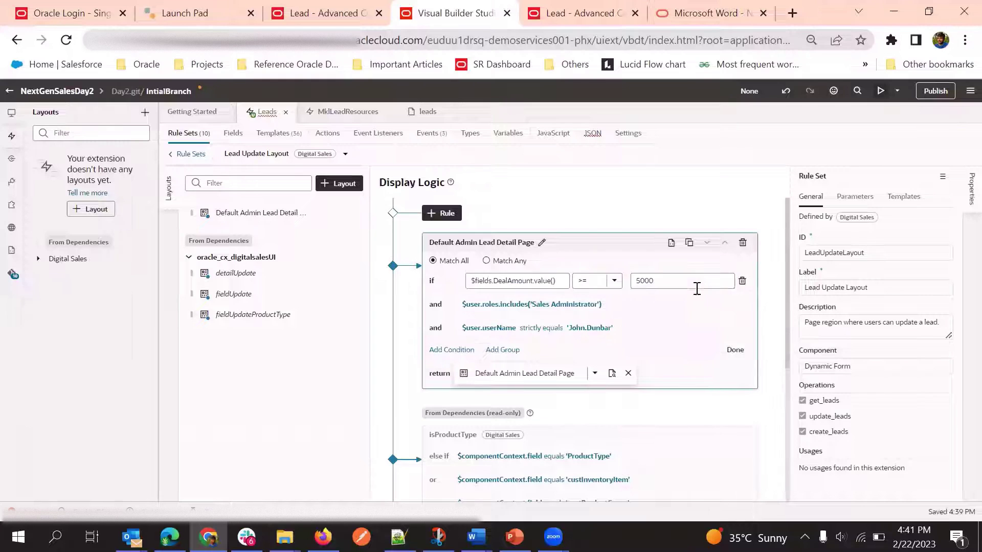
click(734, 352)
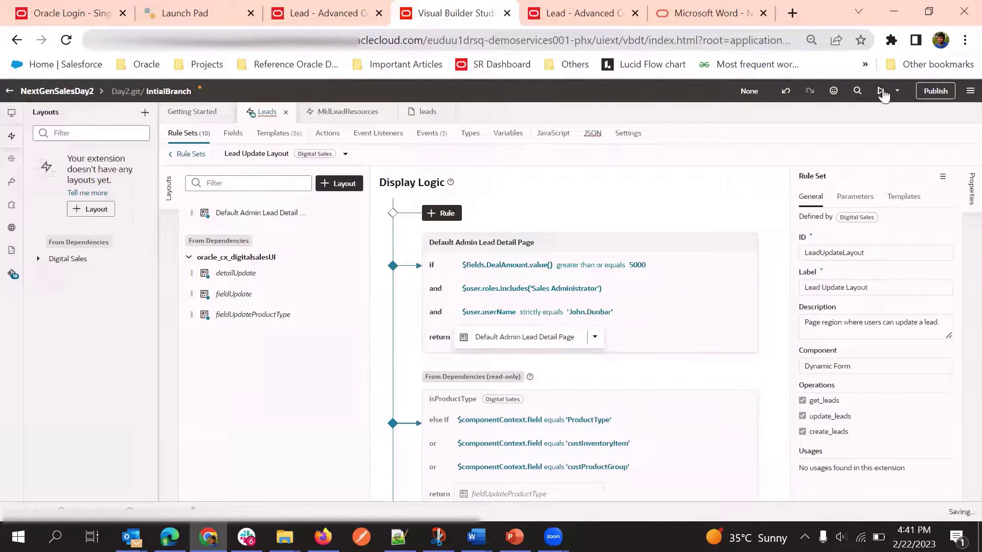
Discard the unsaved lead edits, reload the preview, and return to the rule editor
click(606, 7)
click(566, 125)
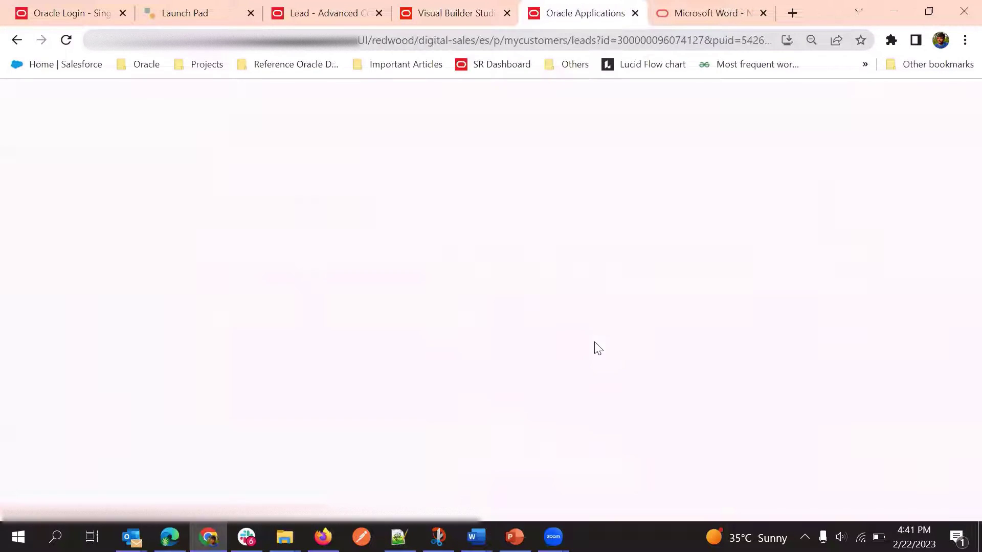
click(491, 7)
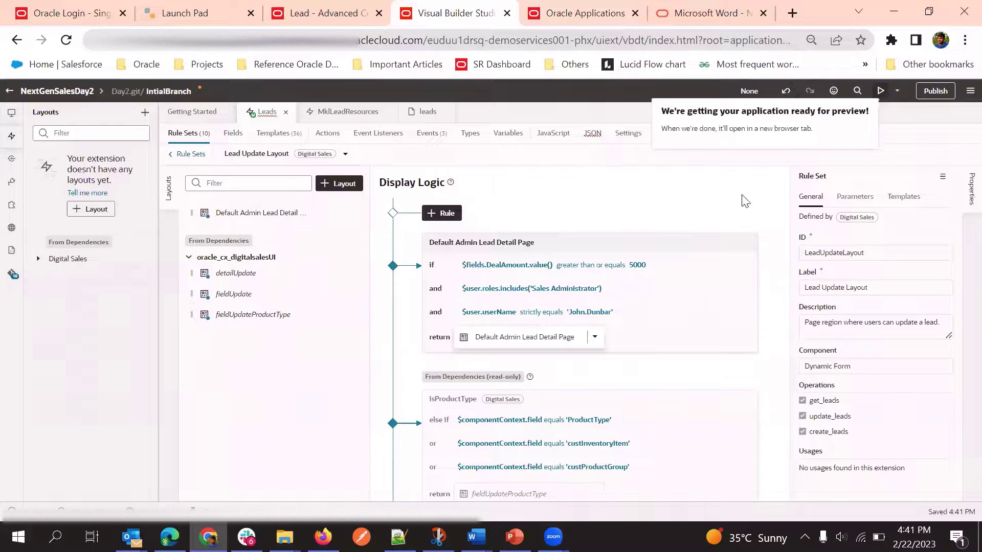